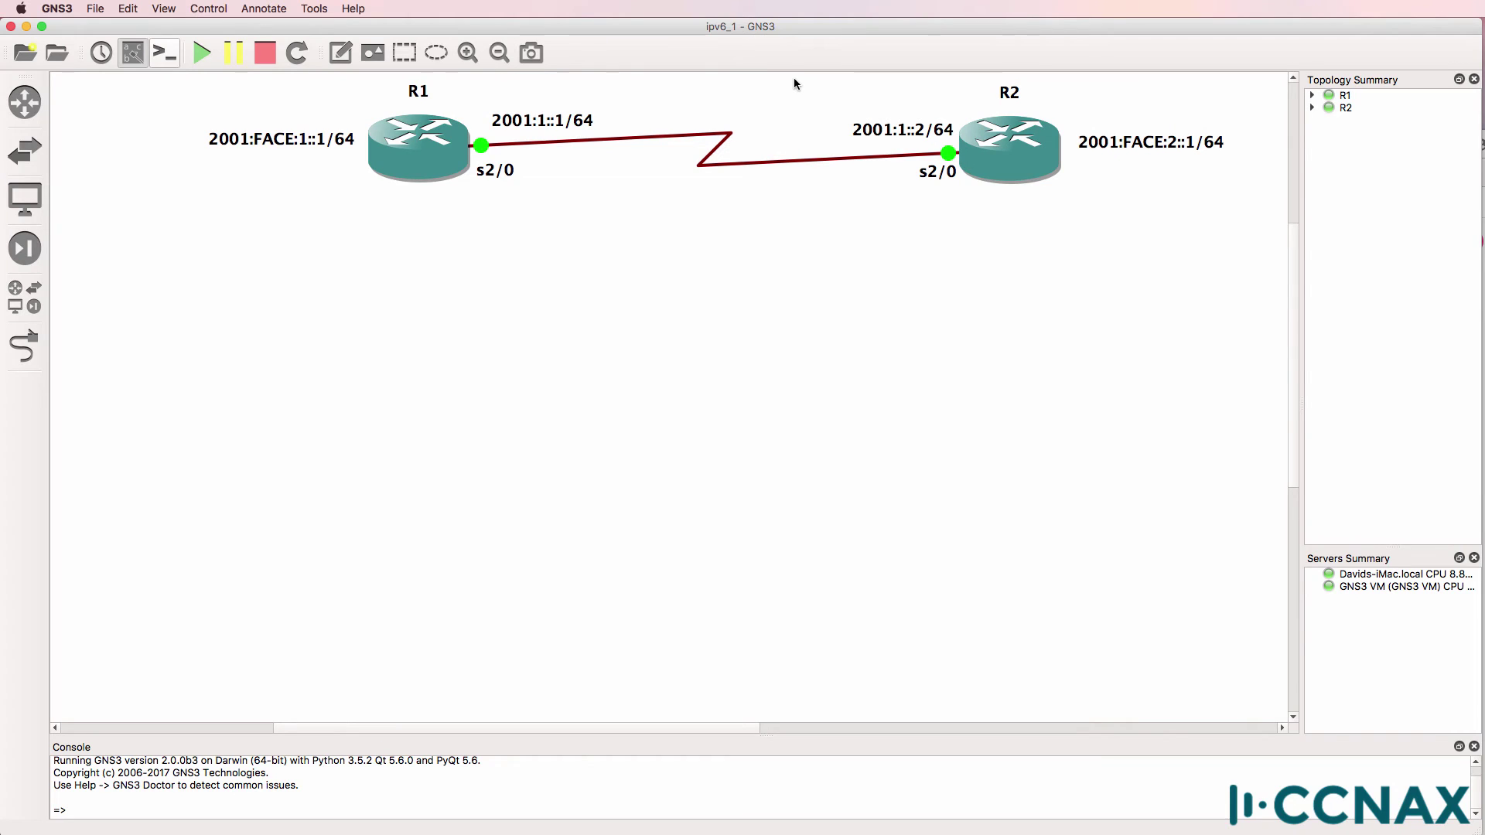
- Open the router consoles, refresh R1's prompt, check R2's R2# prompt, then return to R1
click(164, 53)
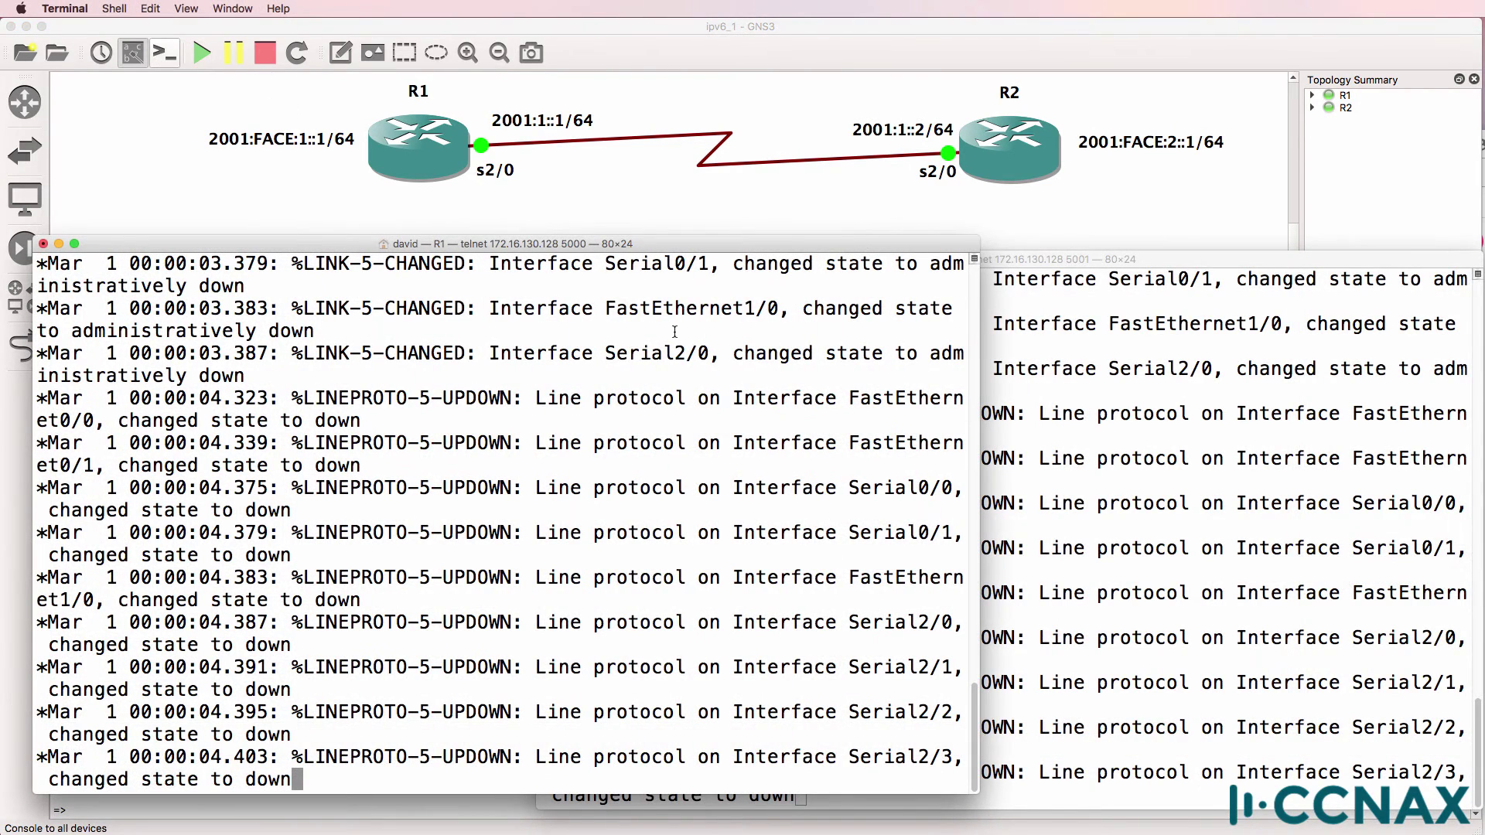
key(Return)
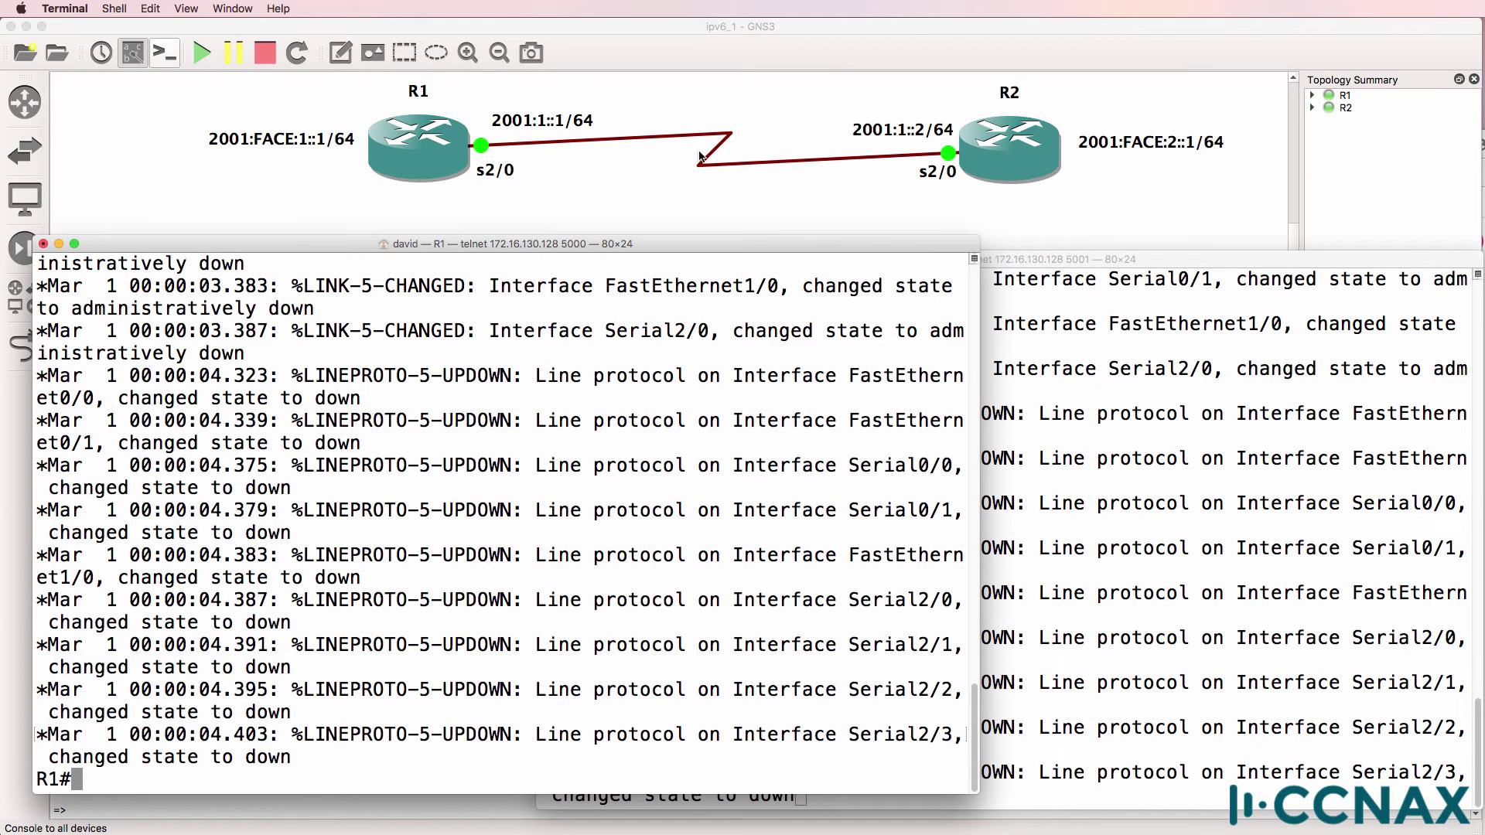
click(705, 139)
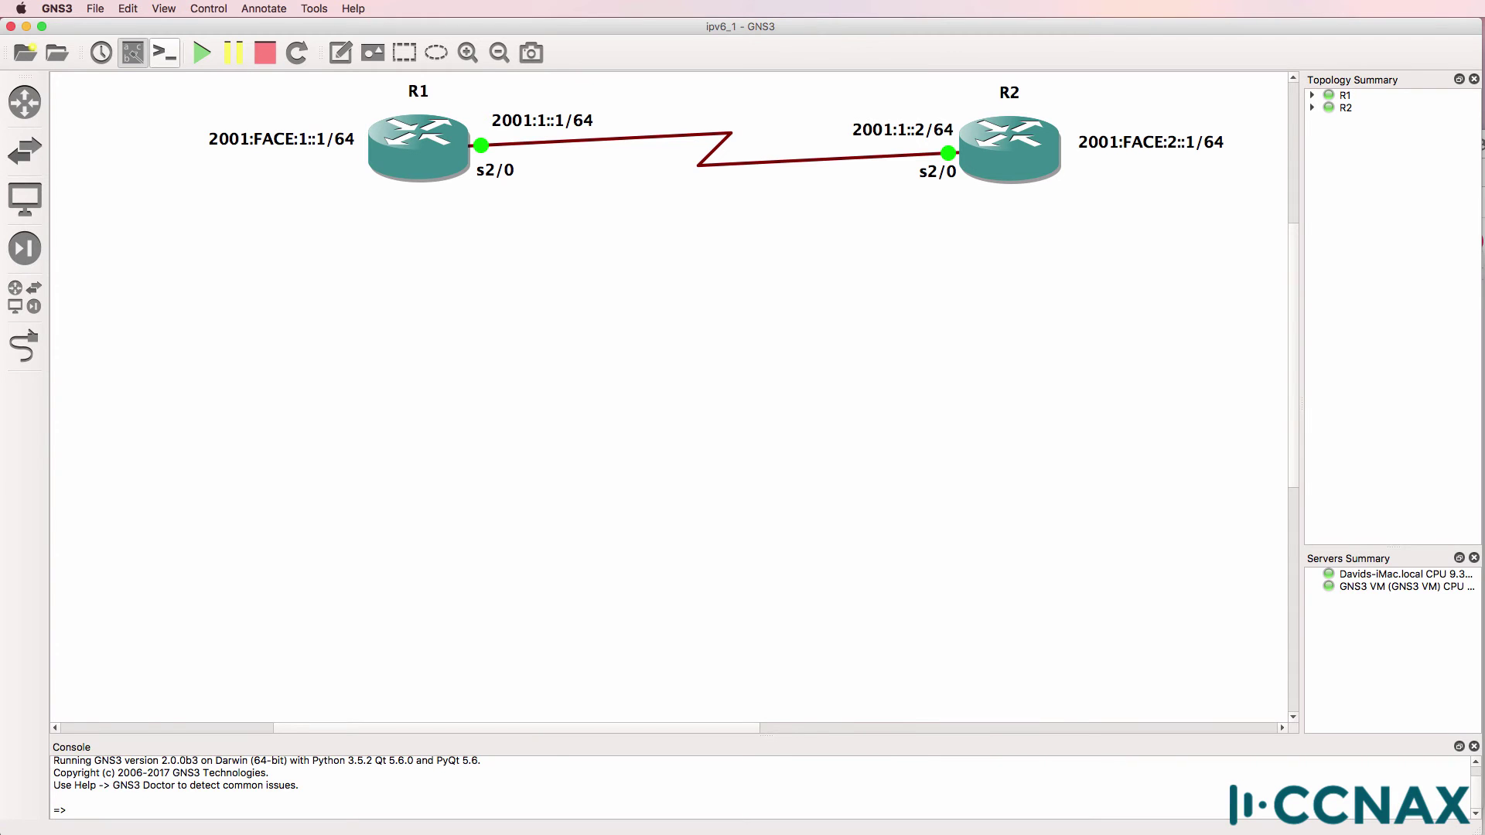
key(super+Tab)
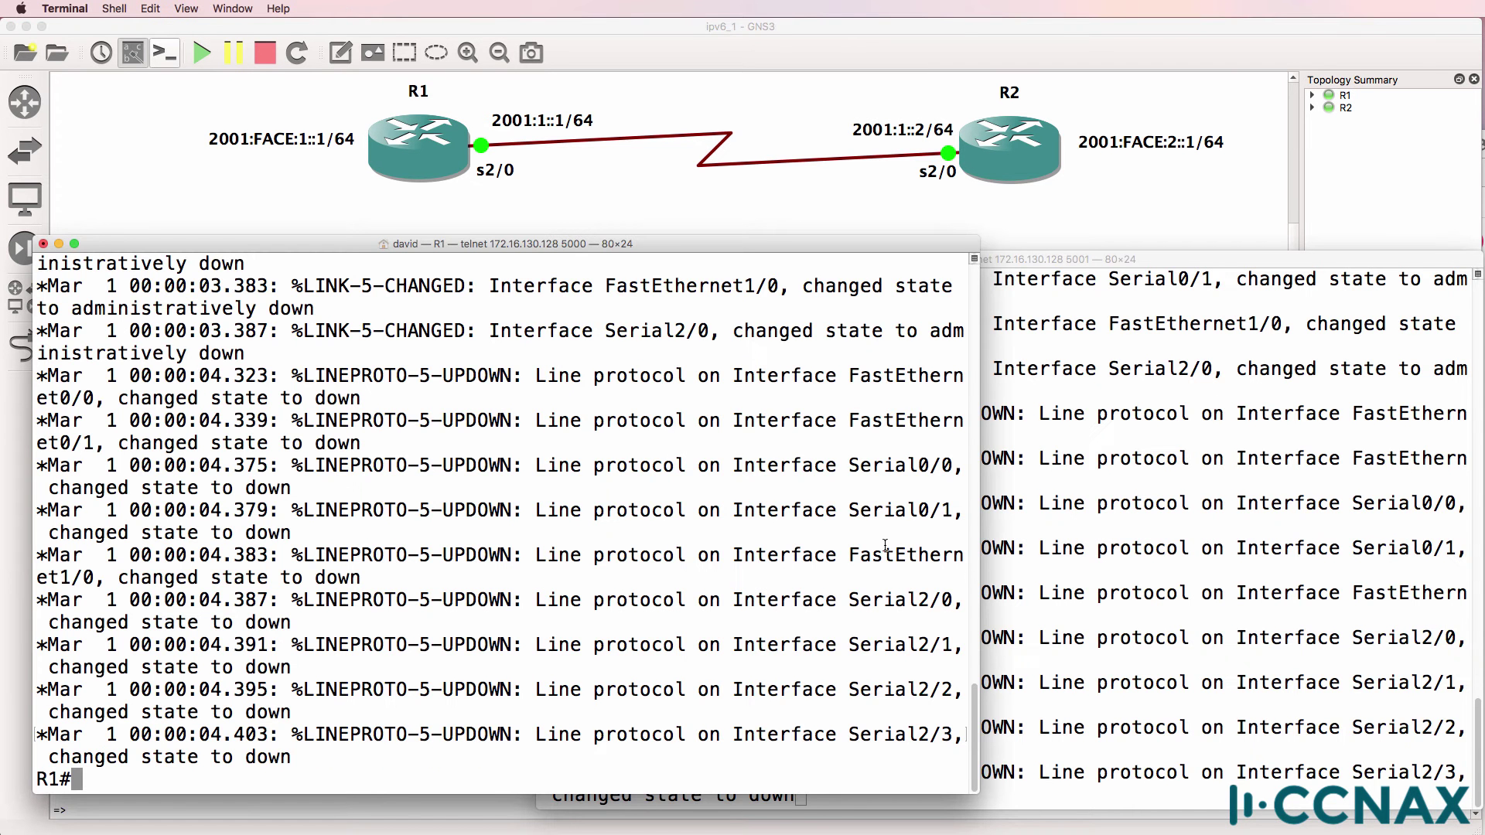
click(997, 459)
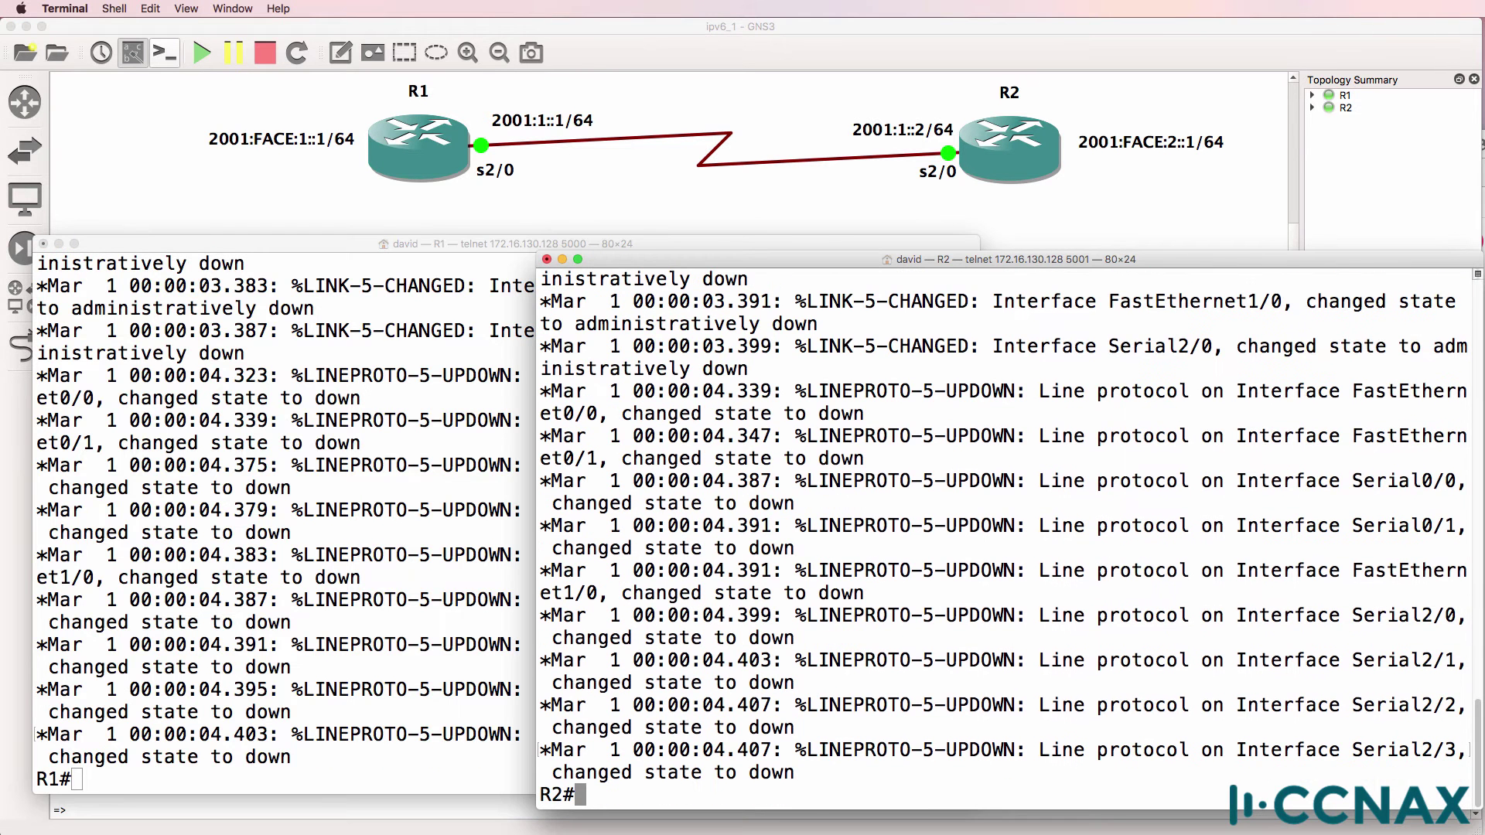
click(256, 480)
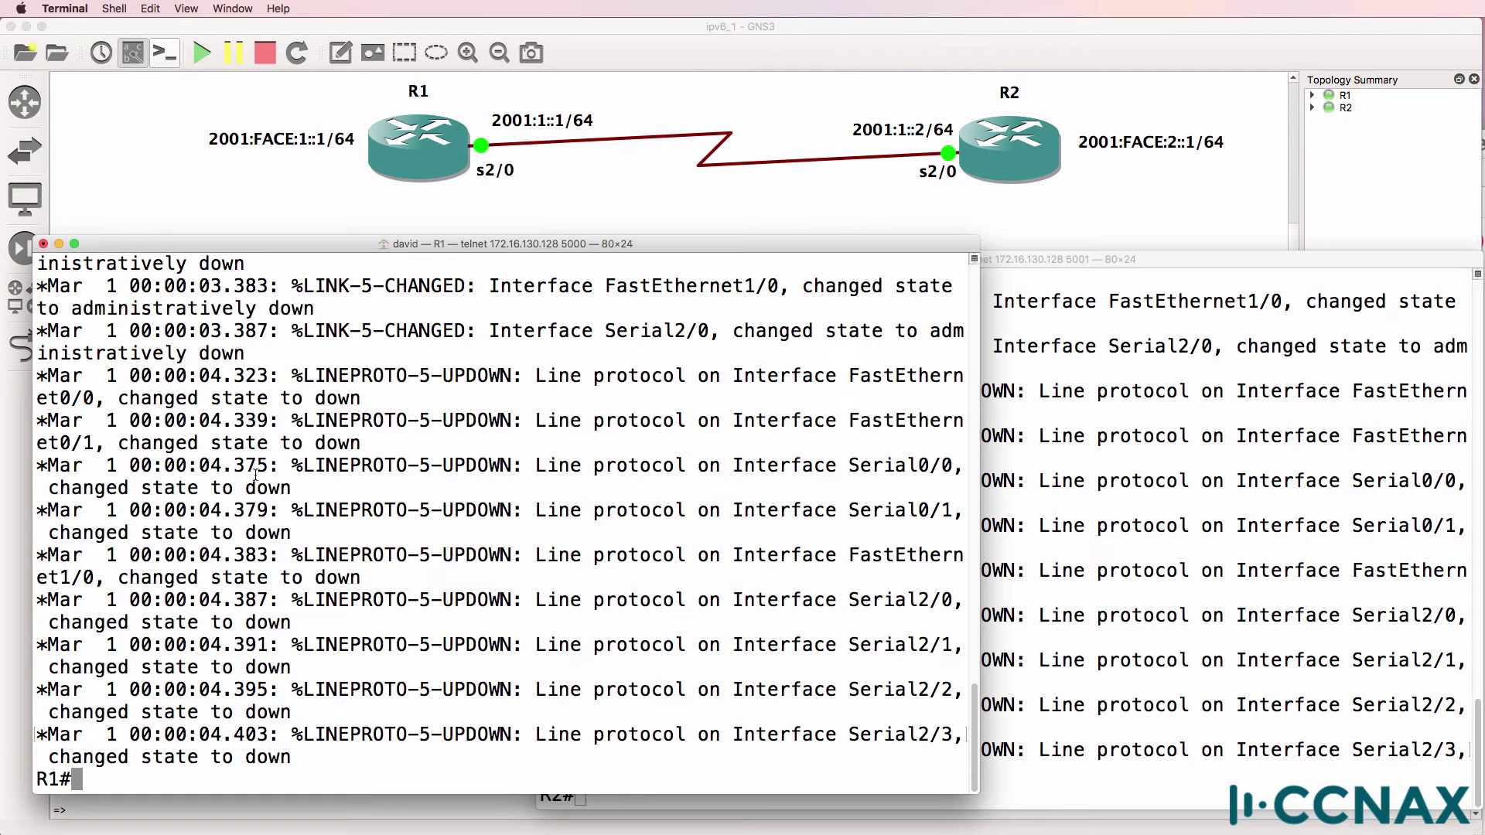
- Run 'sh ip int brief' on R1 and then on R2 to list their interface summaries
text(sh ip int rbeif)
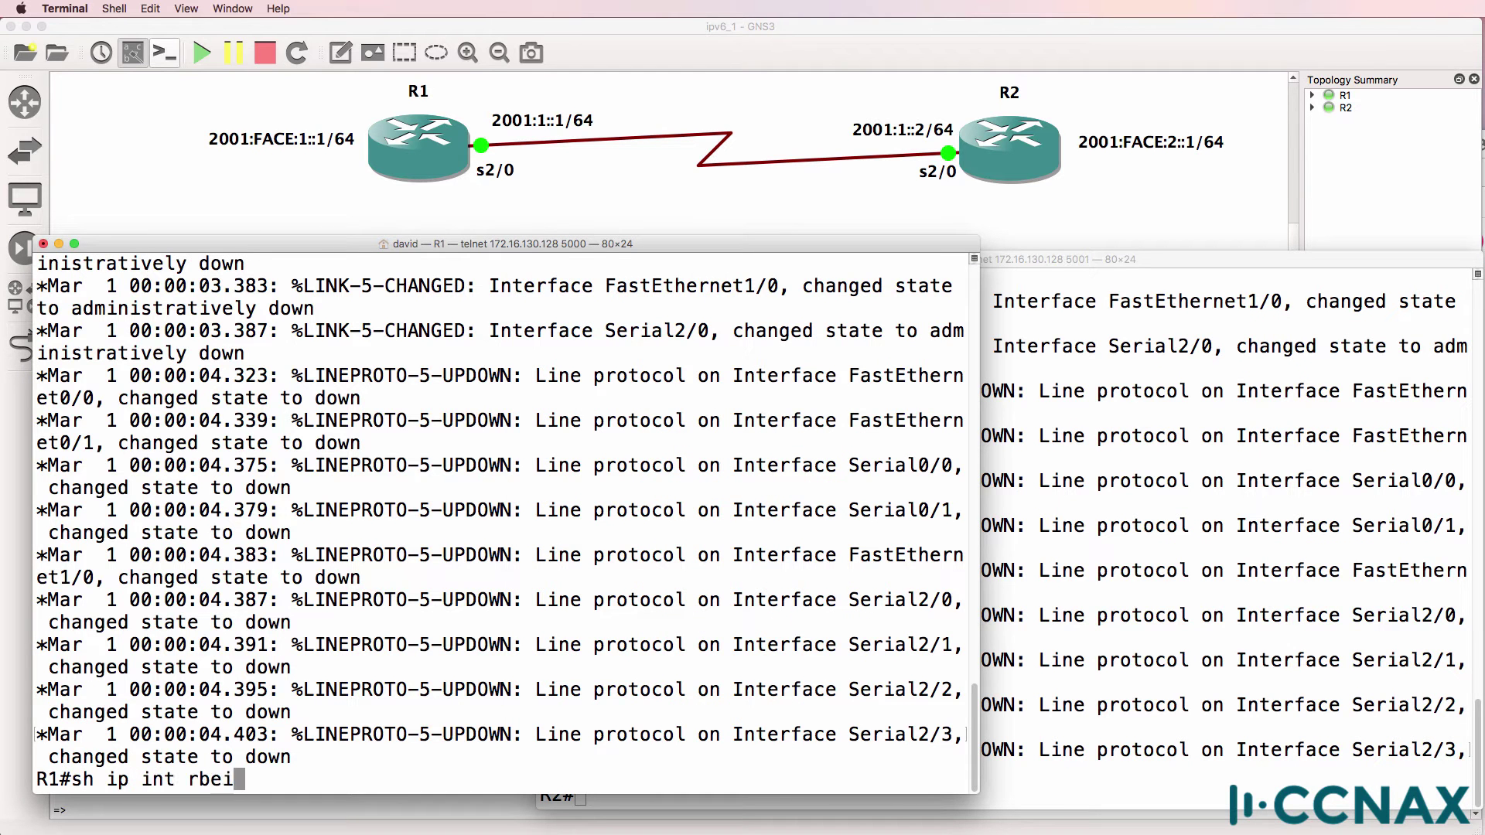
key(BackSpace)
key(BackSpace)
key(BackSpace)
key(BackSpace)
key(BackSpace)
text(brief)
key(Return)
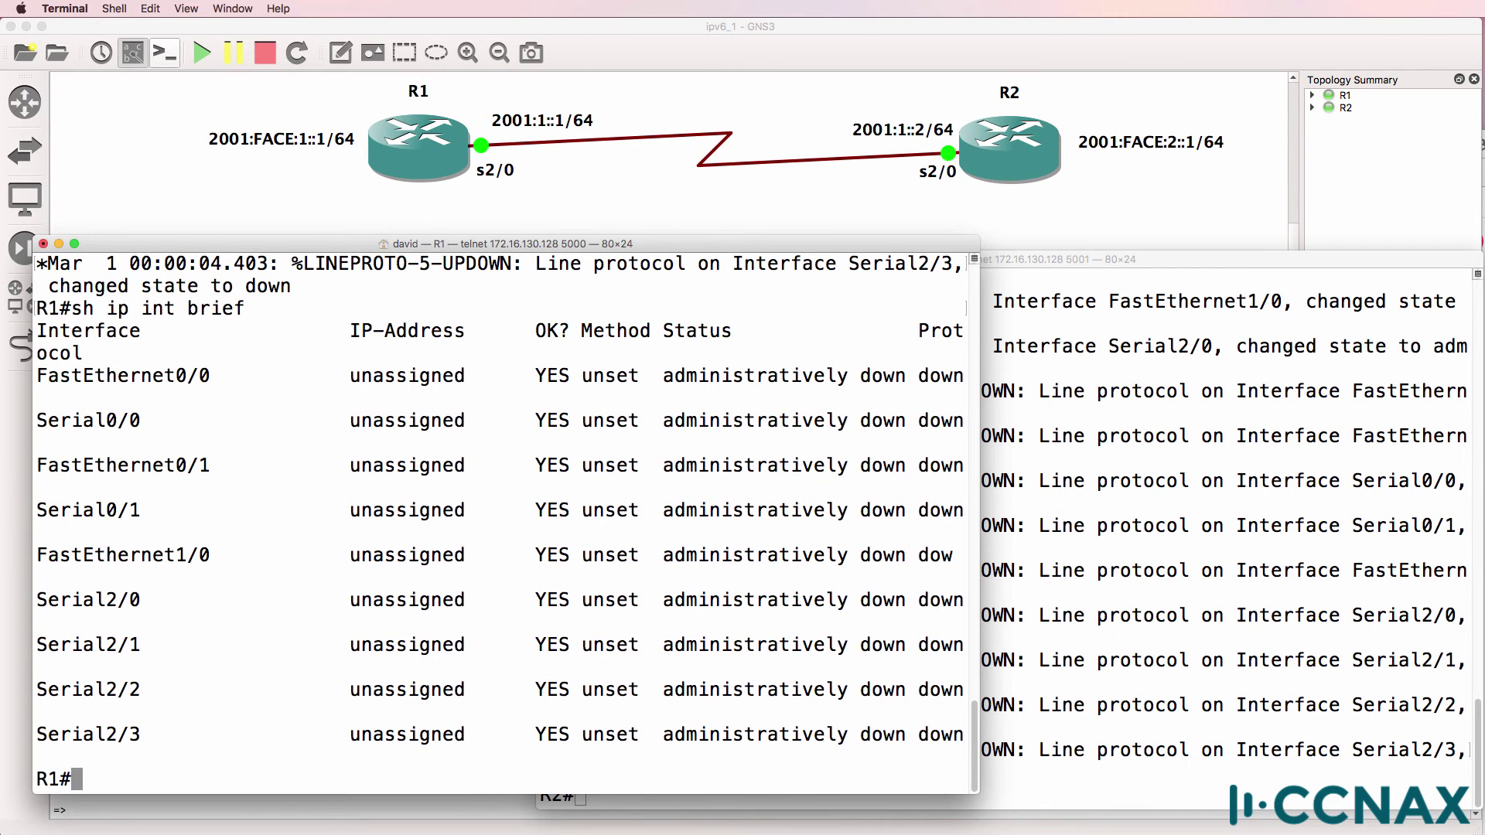
click(1204, 398)
text(sh ip i)
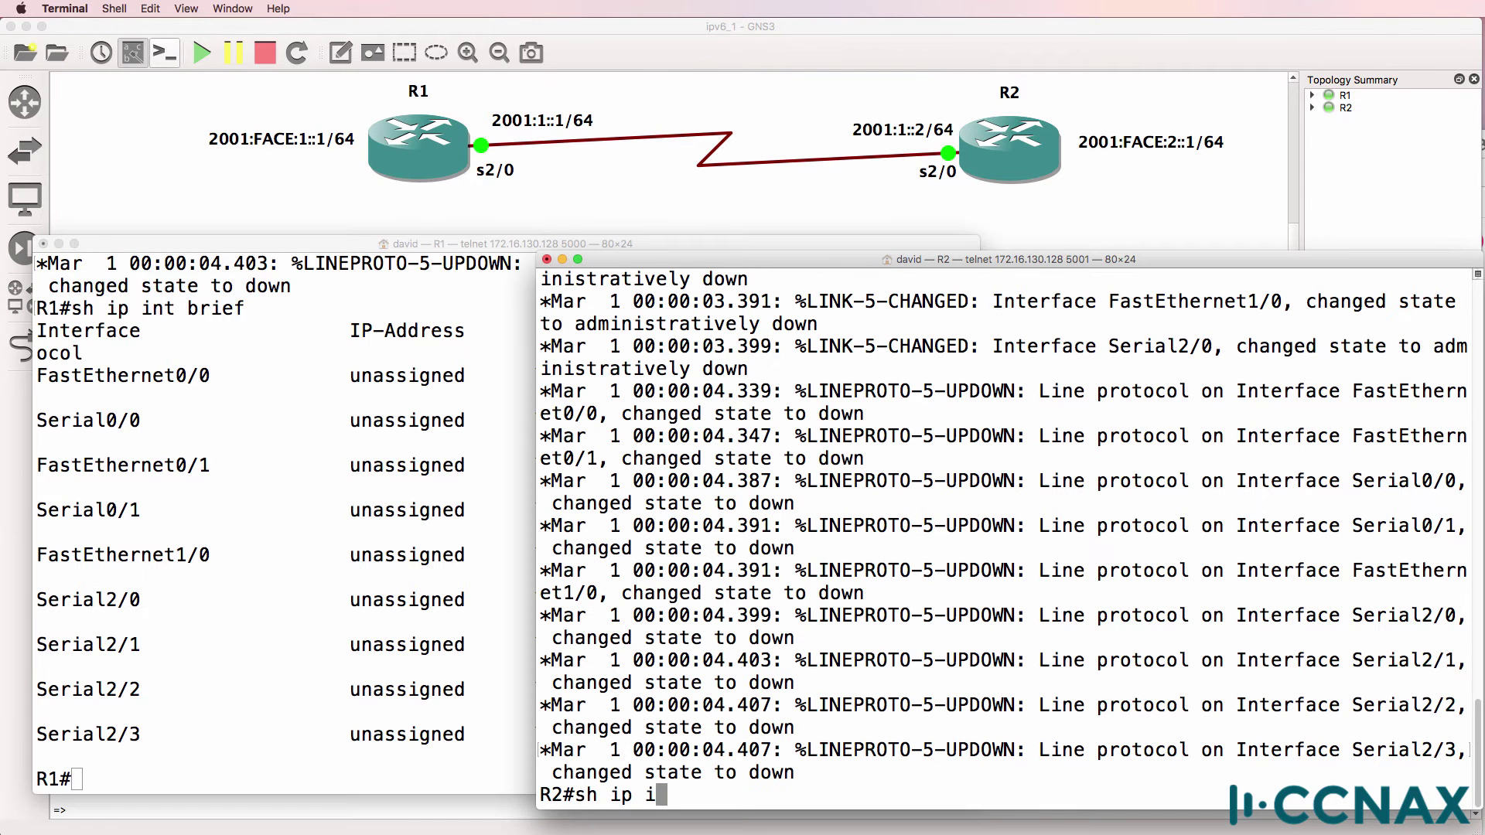
text(nt brief)
key(Return)
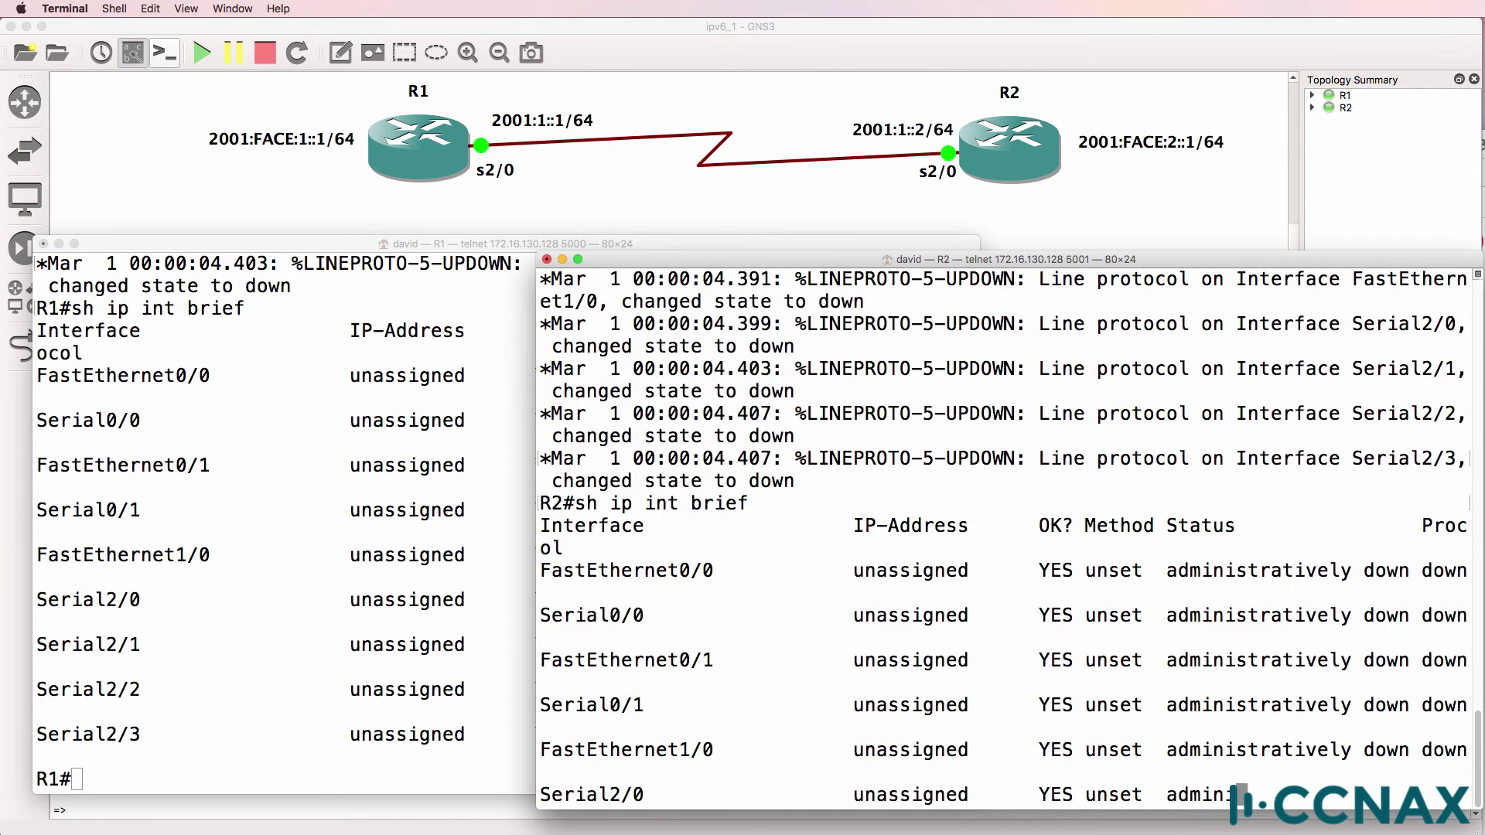
click(334, 524)
- Run 'sh ipv6 route' on R1 and R2, showing both IPv6 routing tables empty
text(sh ipv6 route)
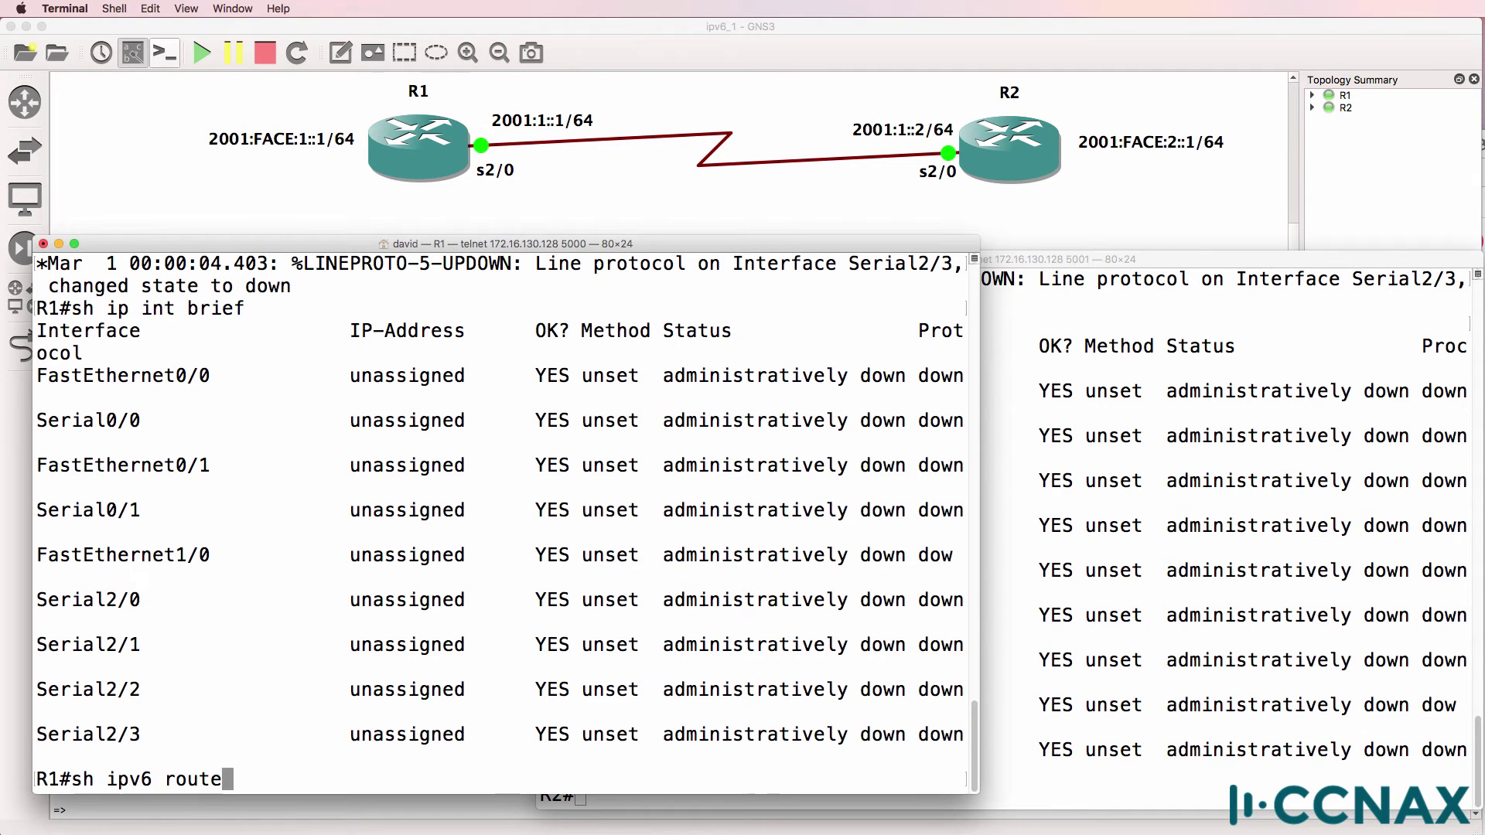
key(Return)
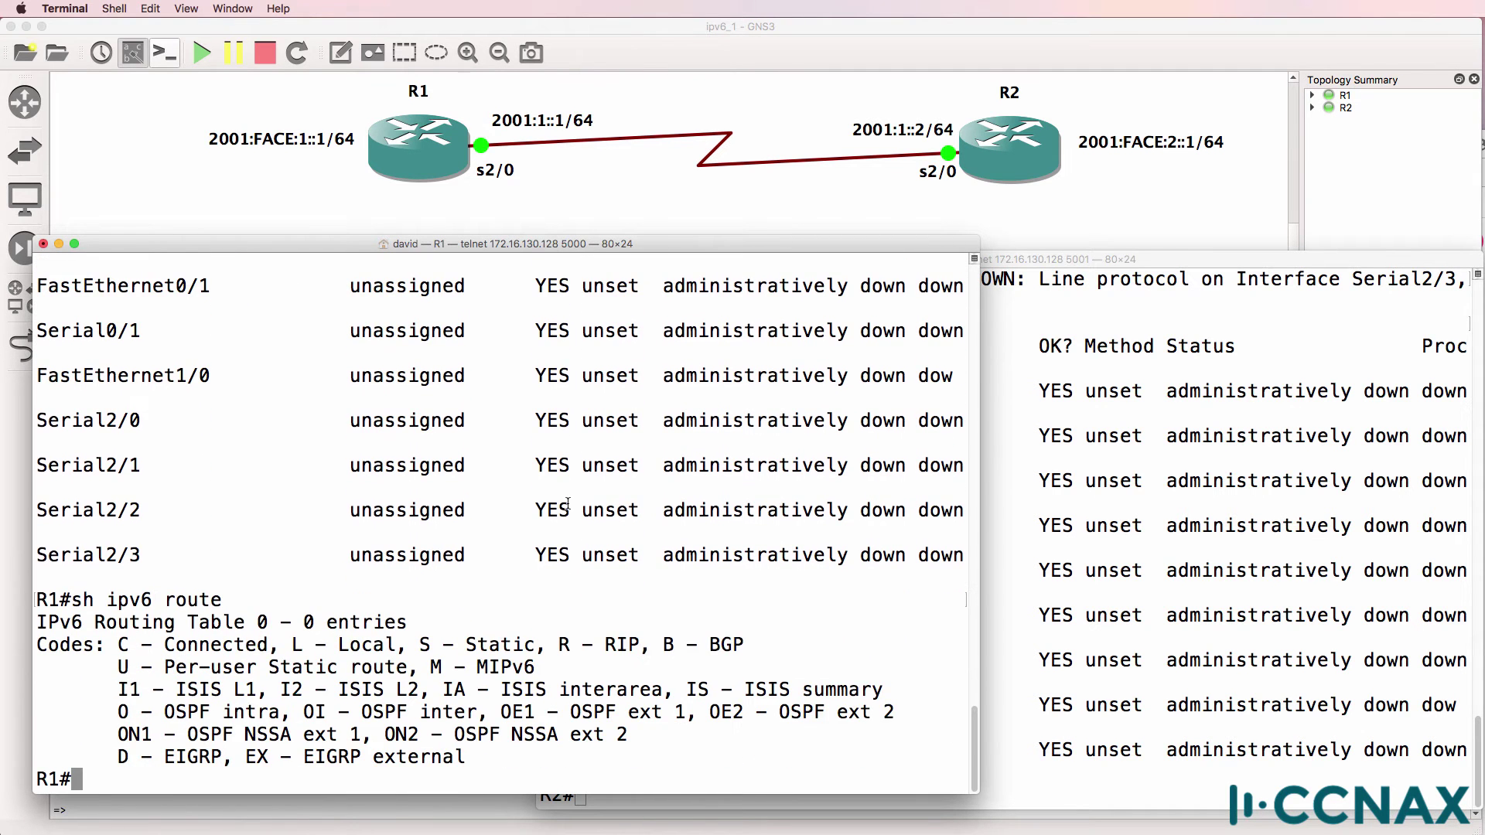
click(1023, 439)
text(sh ipv6 )
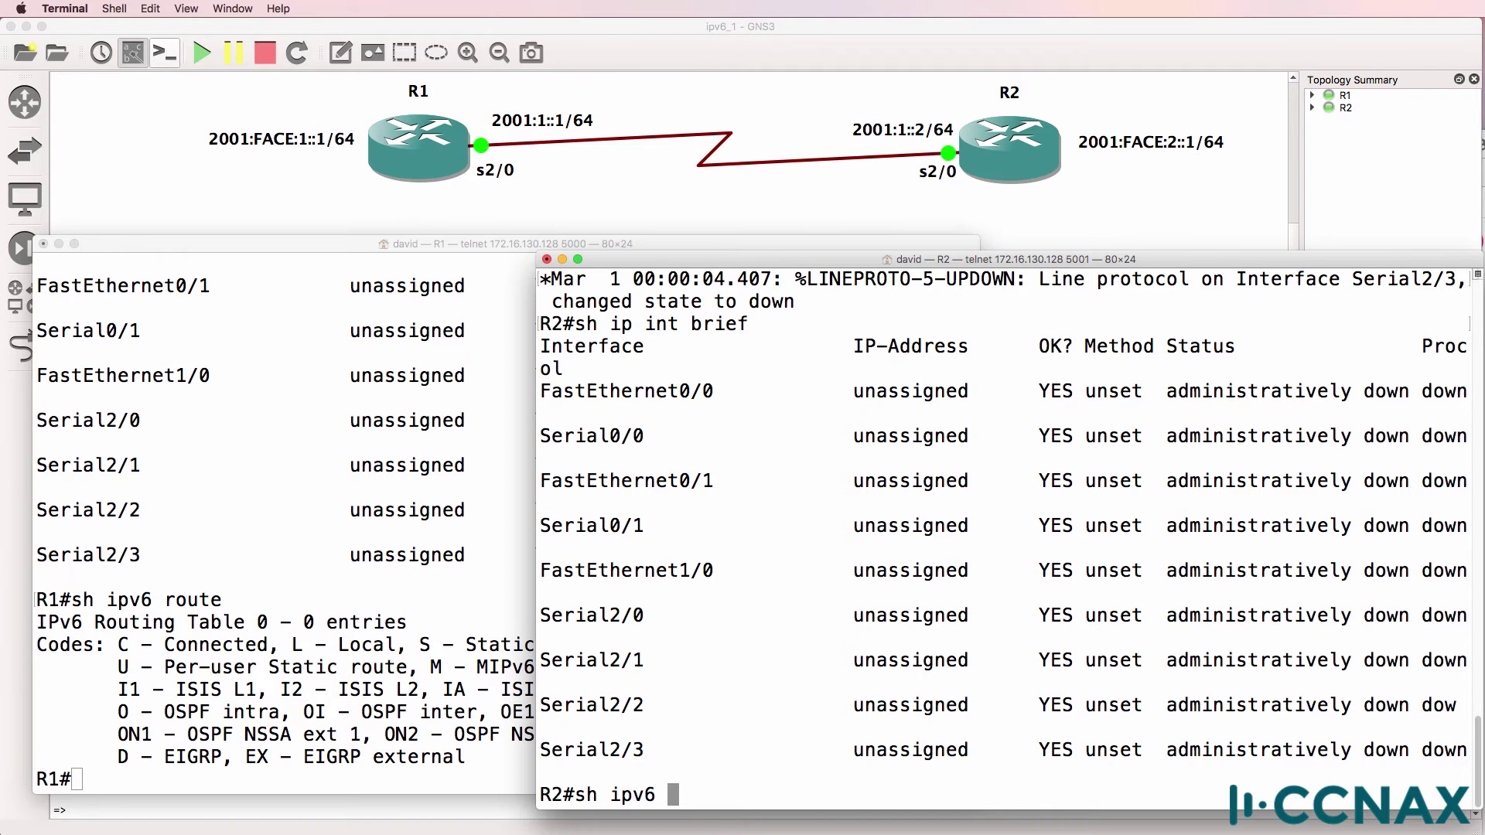
text(route)
key(Return)
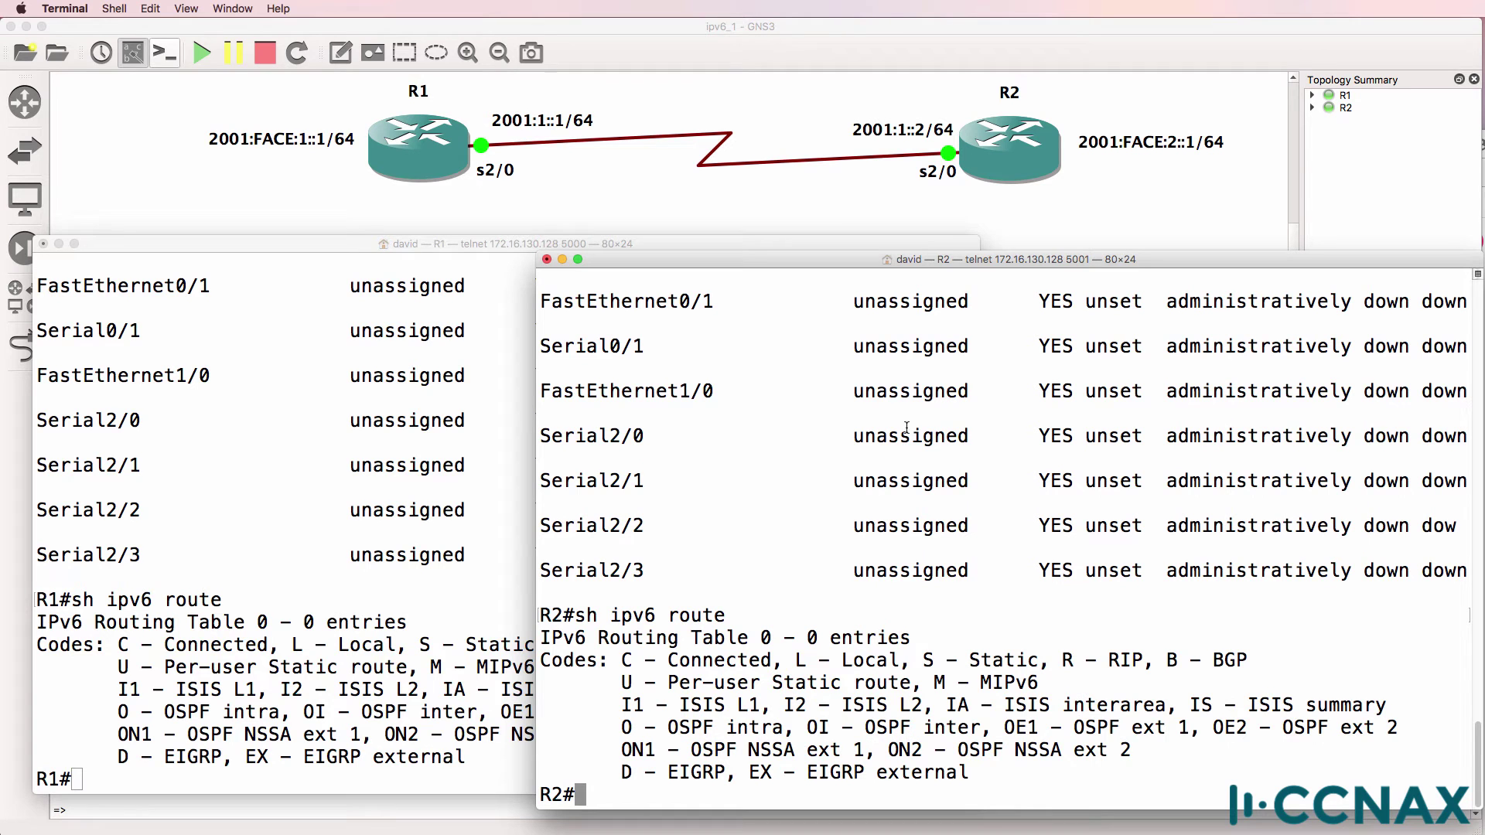
- Run 'sh ipv6 int brief' on R2 and paste it onto R1, noting FastEthernet0/0 administratively down
text(sh ipv6 int brief)
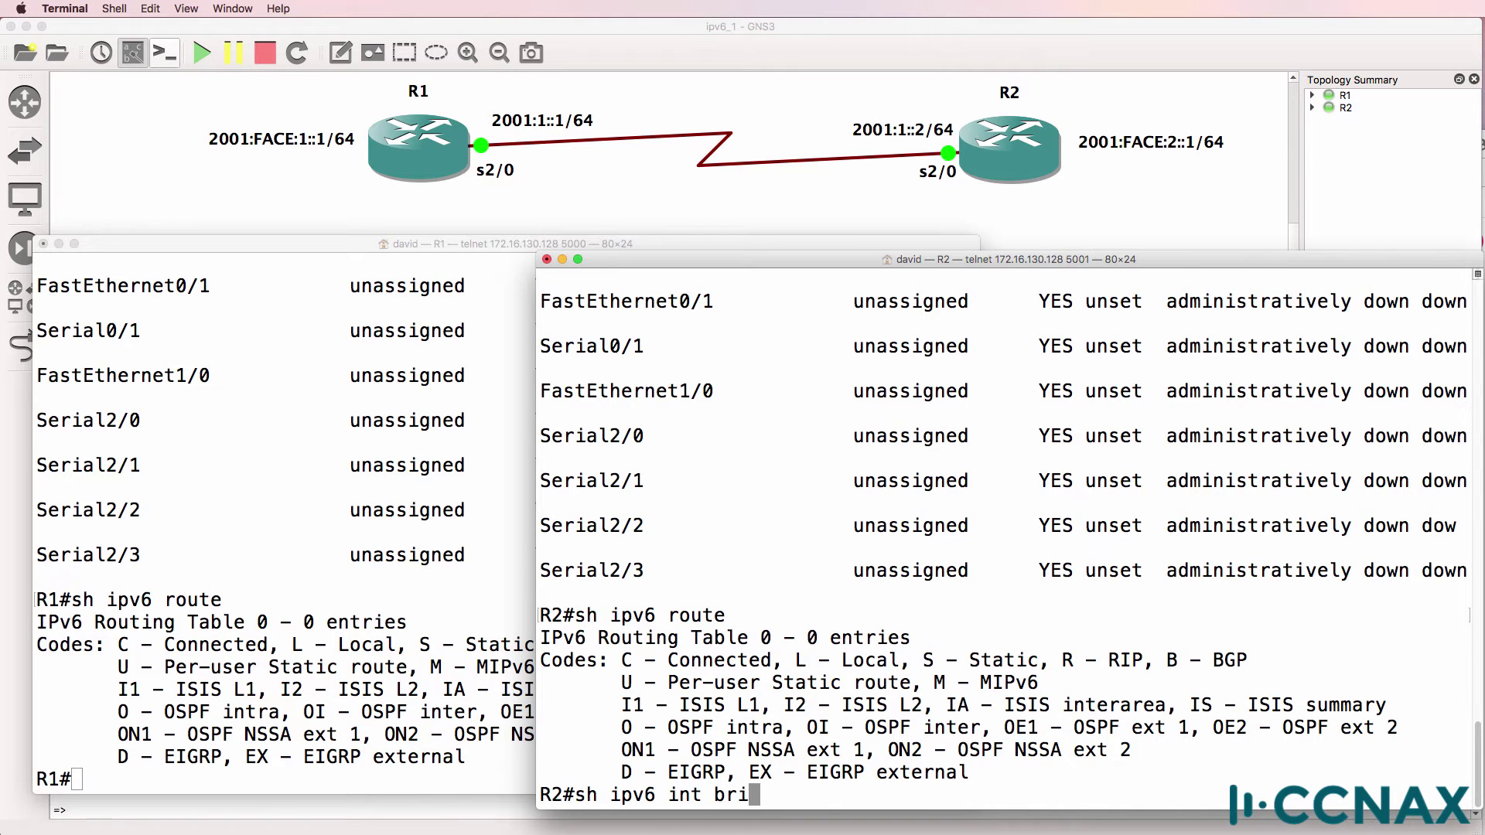
key(Return)
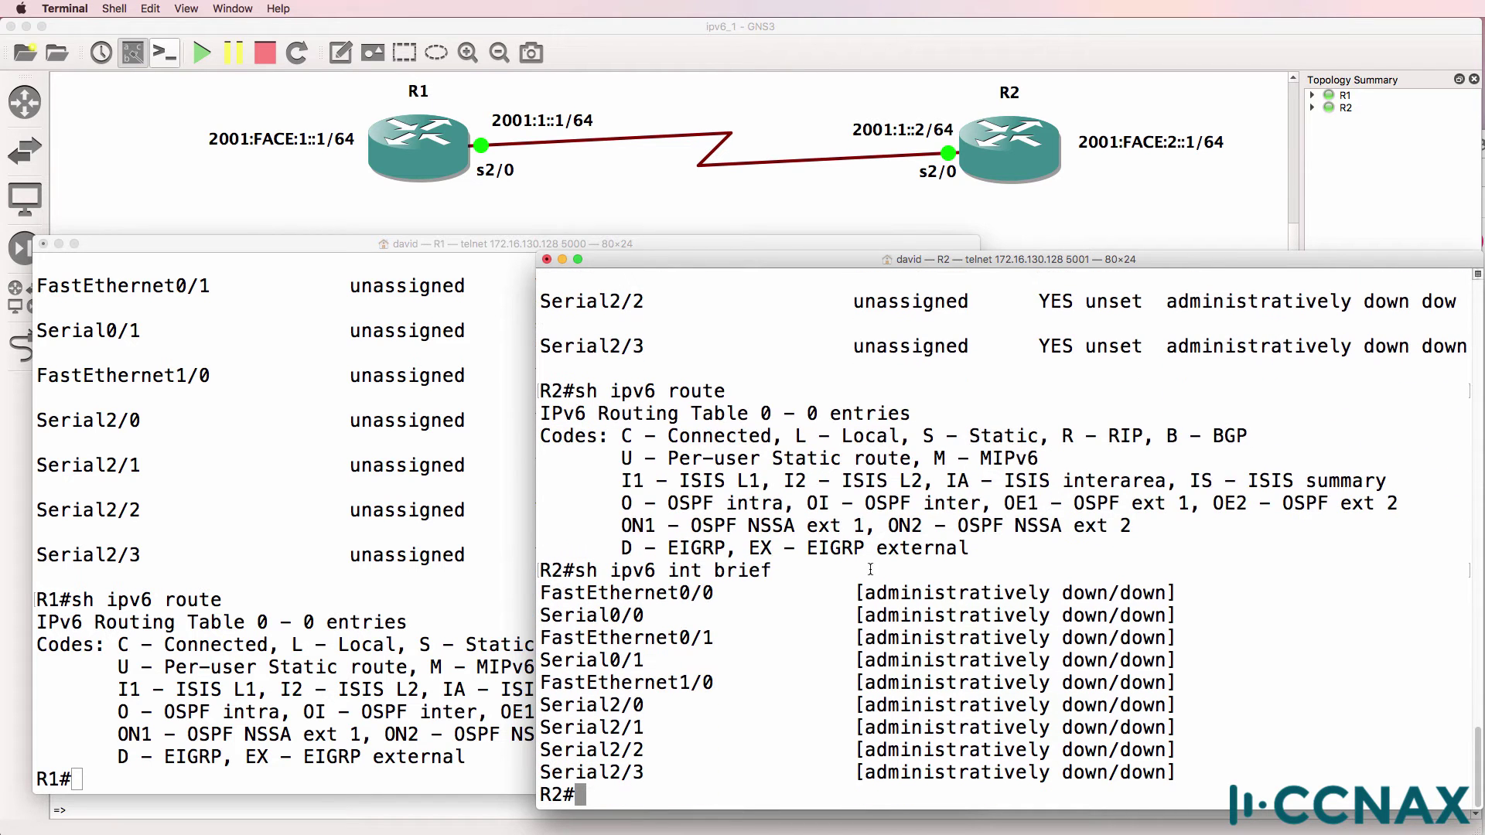
drag(773, 573, 581, 569)
key(super+c)
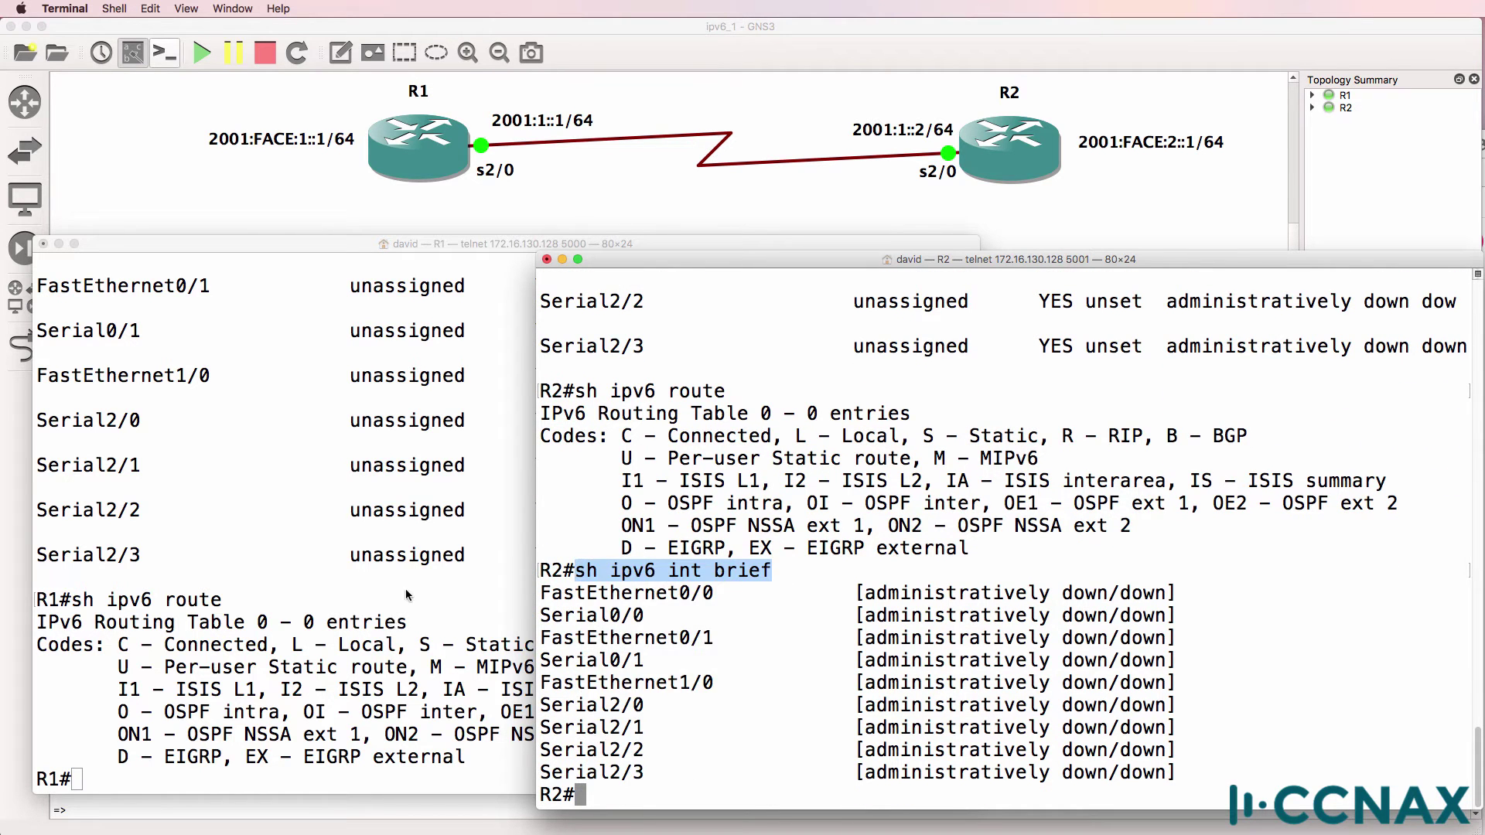
click(412, 625)
right_click(406, 599)
key(Escape)
key(super+v)
key(Return)
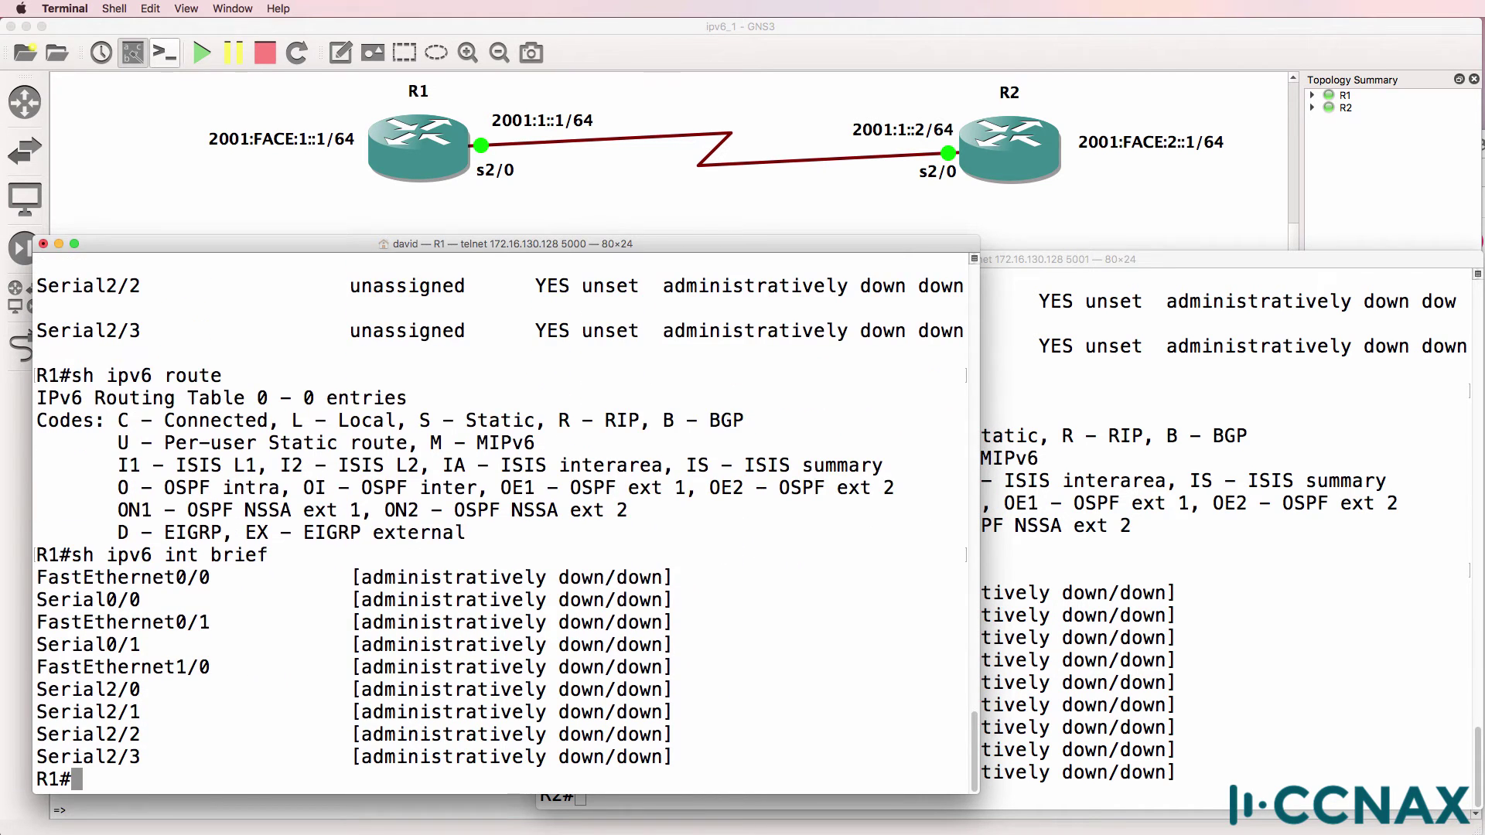
drag(362, 578, 672, 570)
click(284, 530)
- Enable ipv6 unicast-routing on R1 from global configuration mode
text(conf t)
key(Return)
text(ipv6 un)
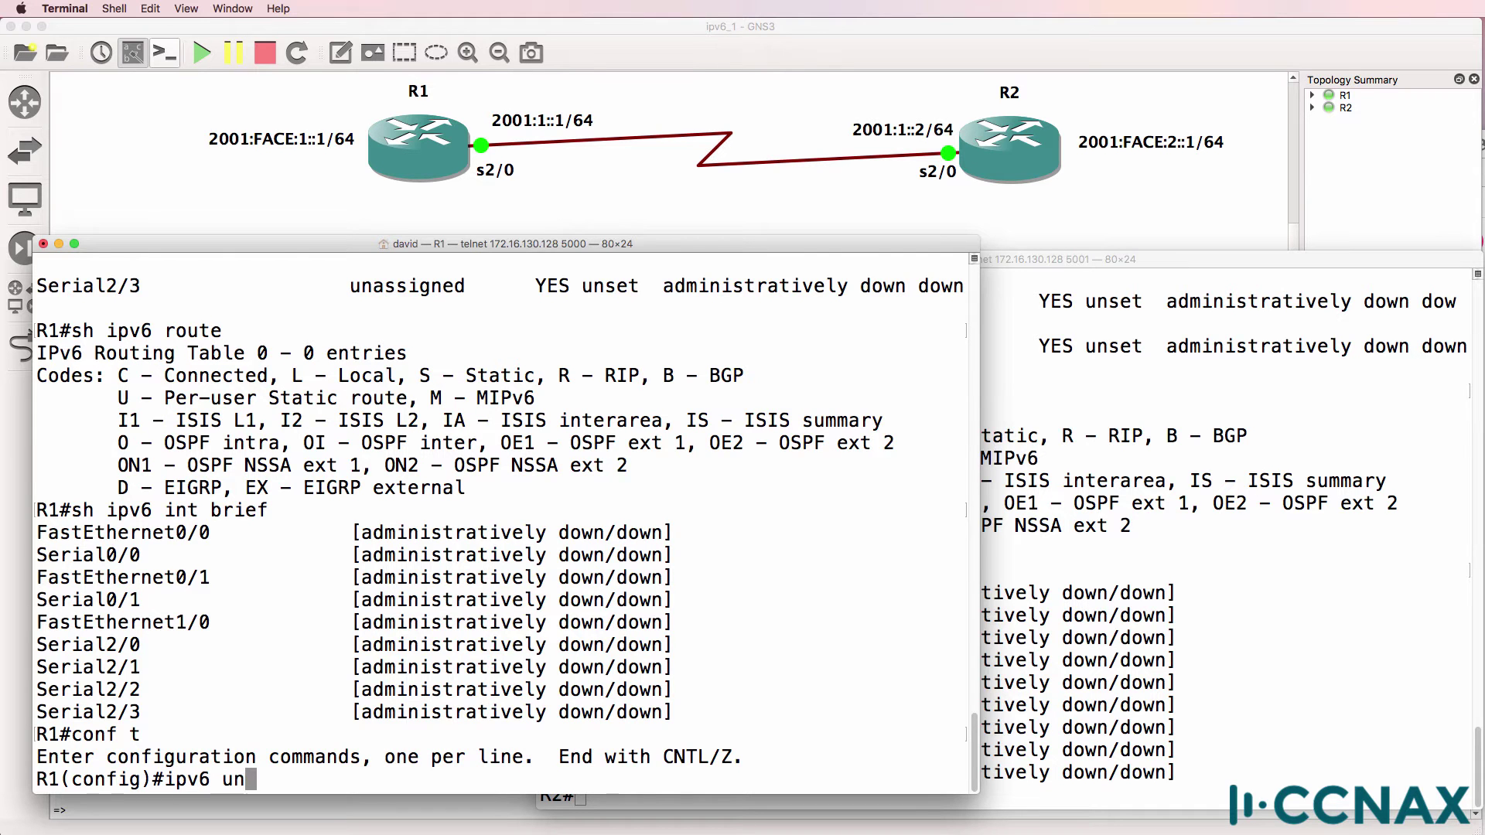
key(Tab)
key(Return)
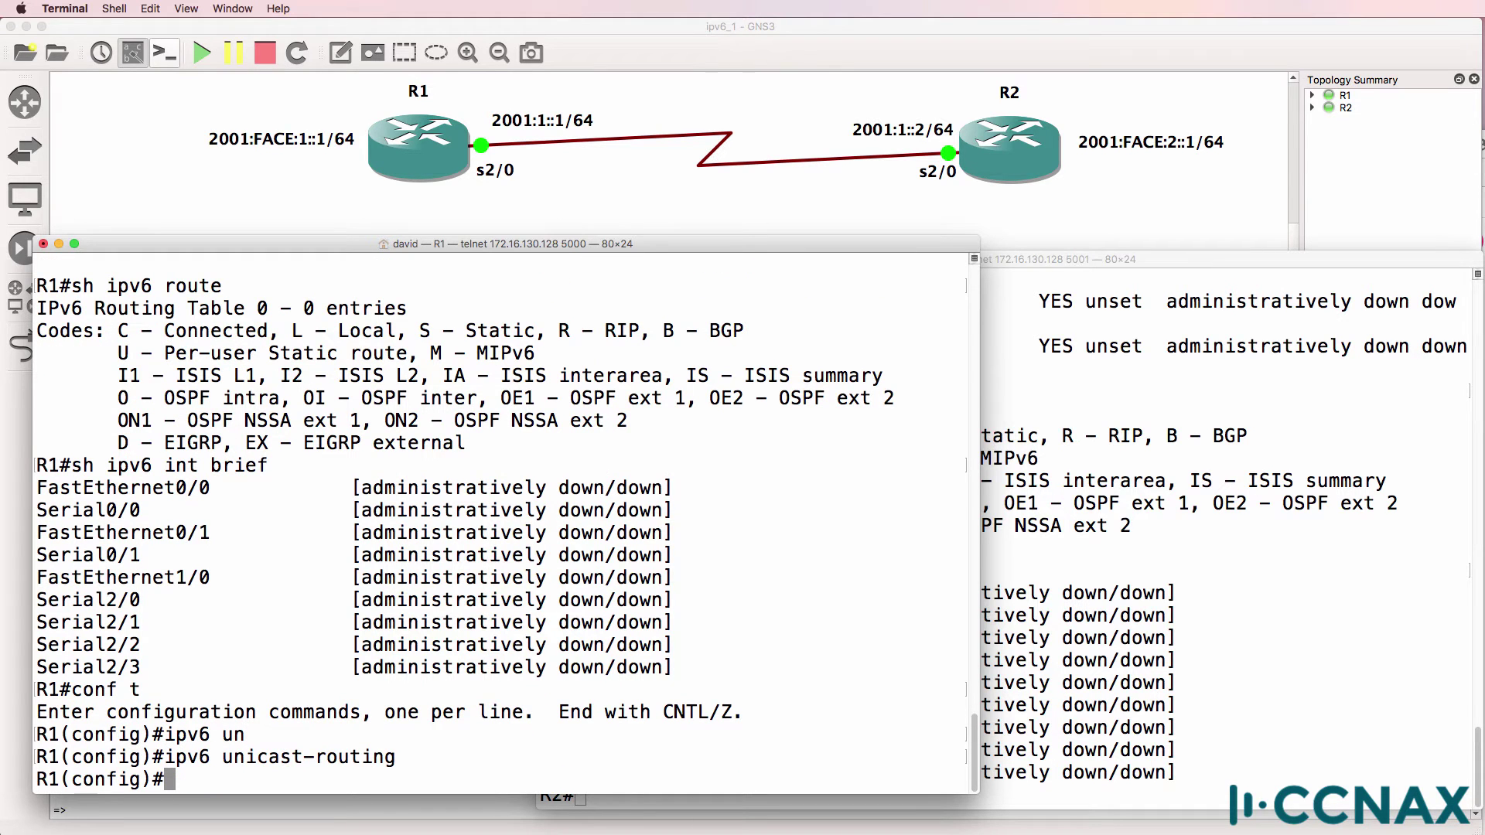
- Bring R1's Serial2/0 up with IPv6 address 2001:1::1/64 and exit configuration mode
text(int s2/0)
key(Return)
text(no shut)
key(Return)
text(ipv6 add)
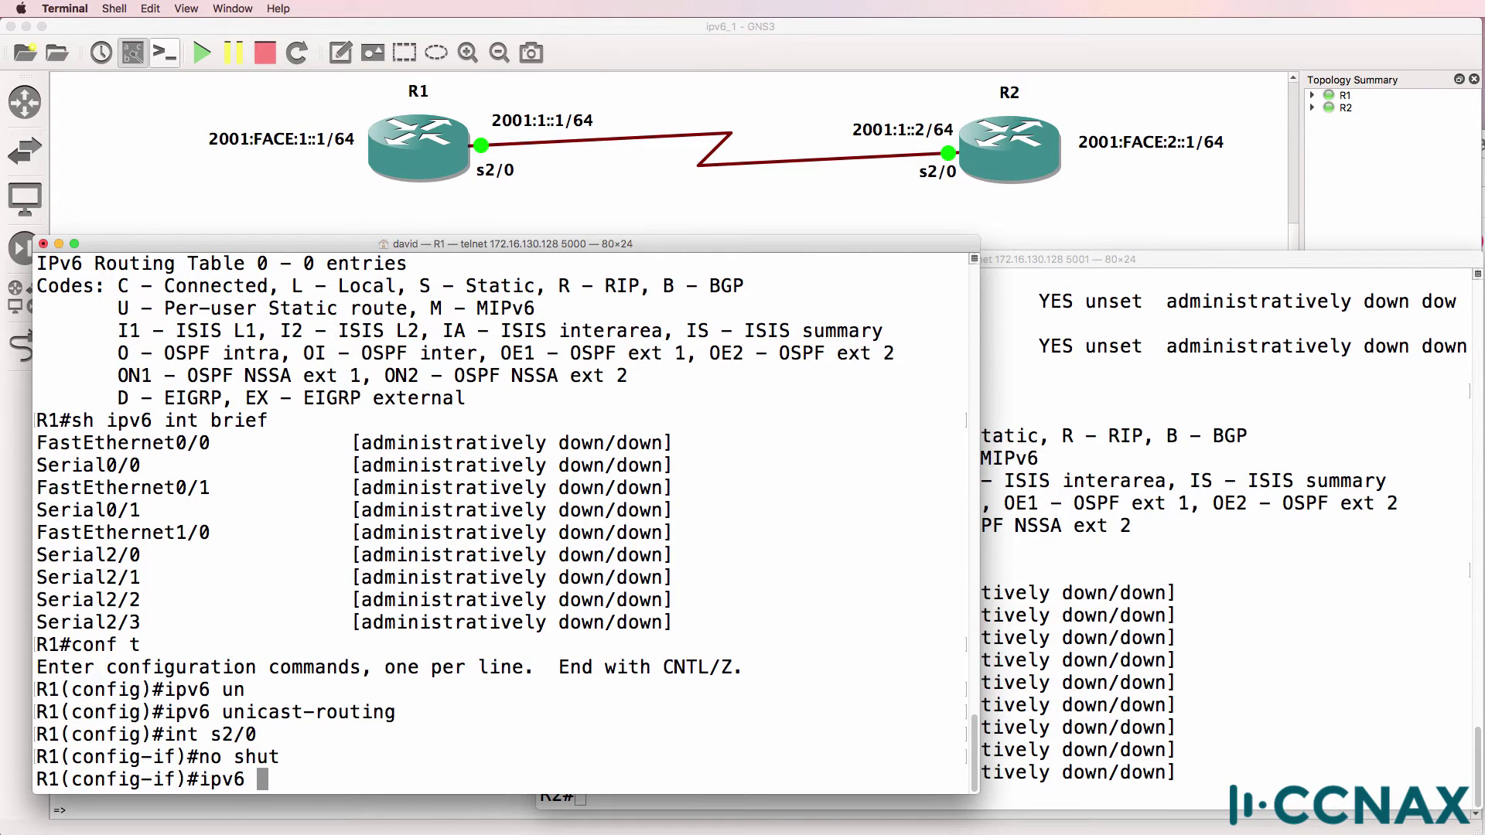
key(Tab)
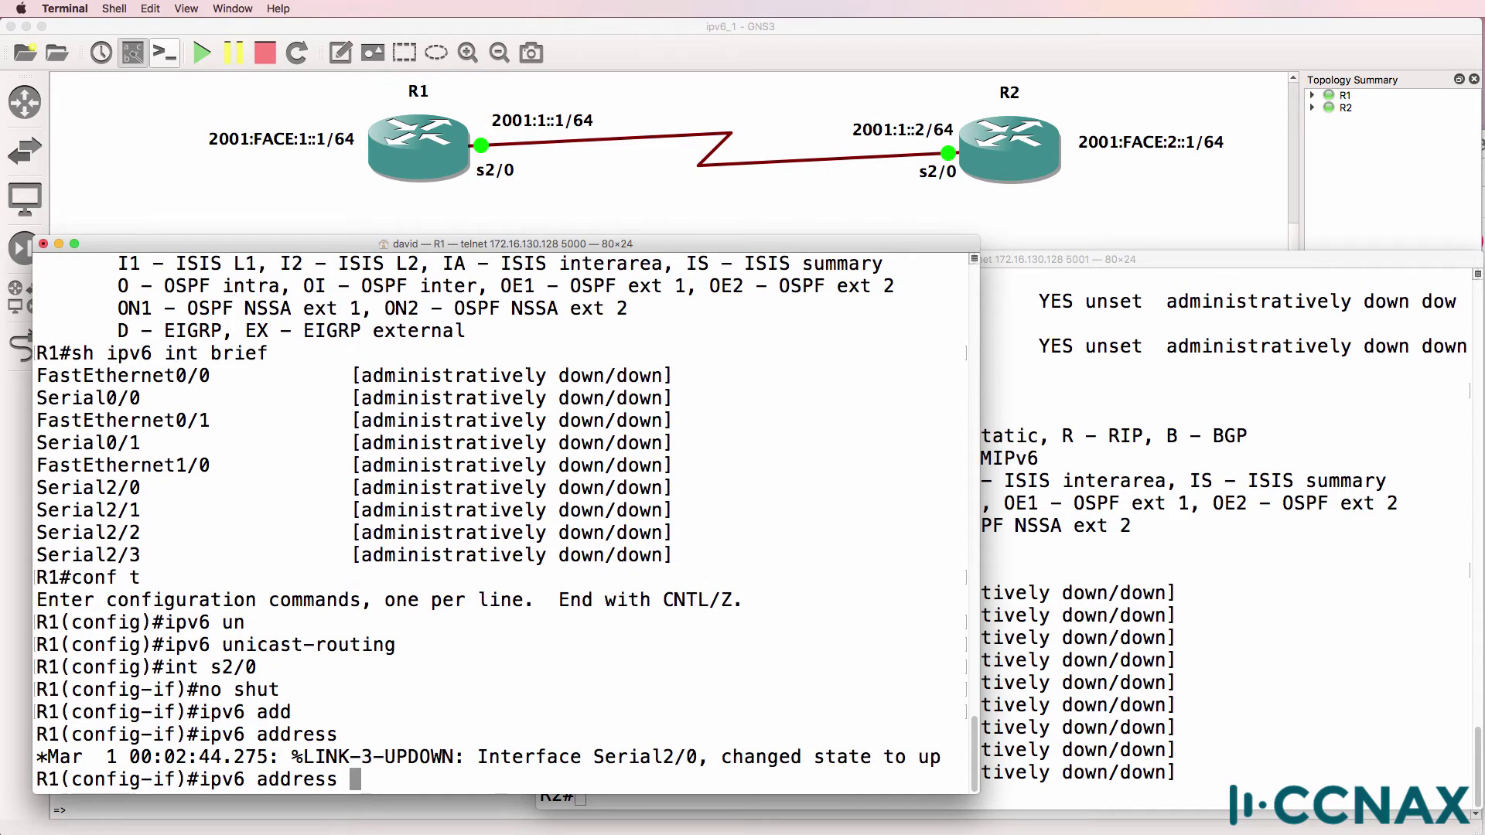
text(2001:1)
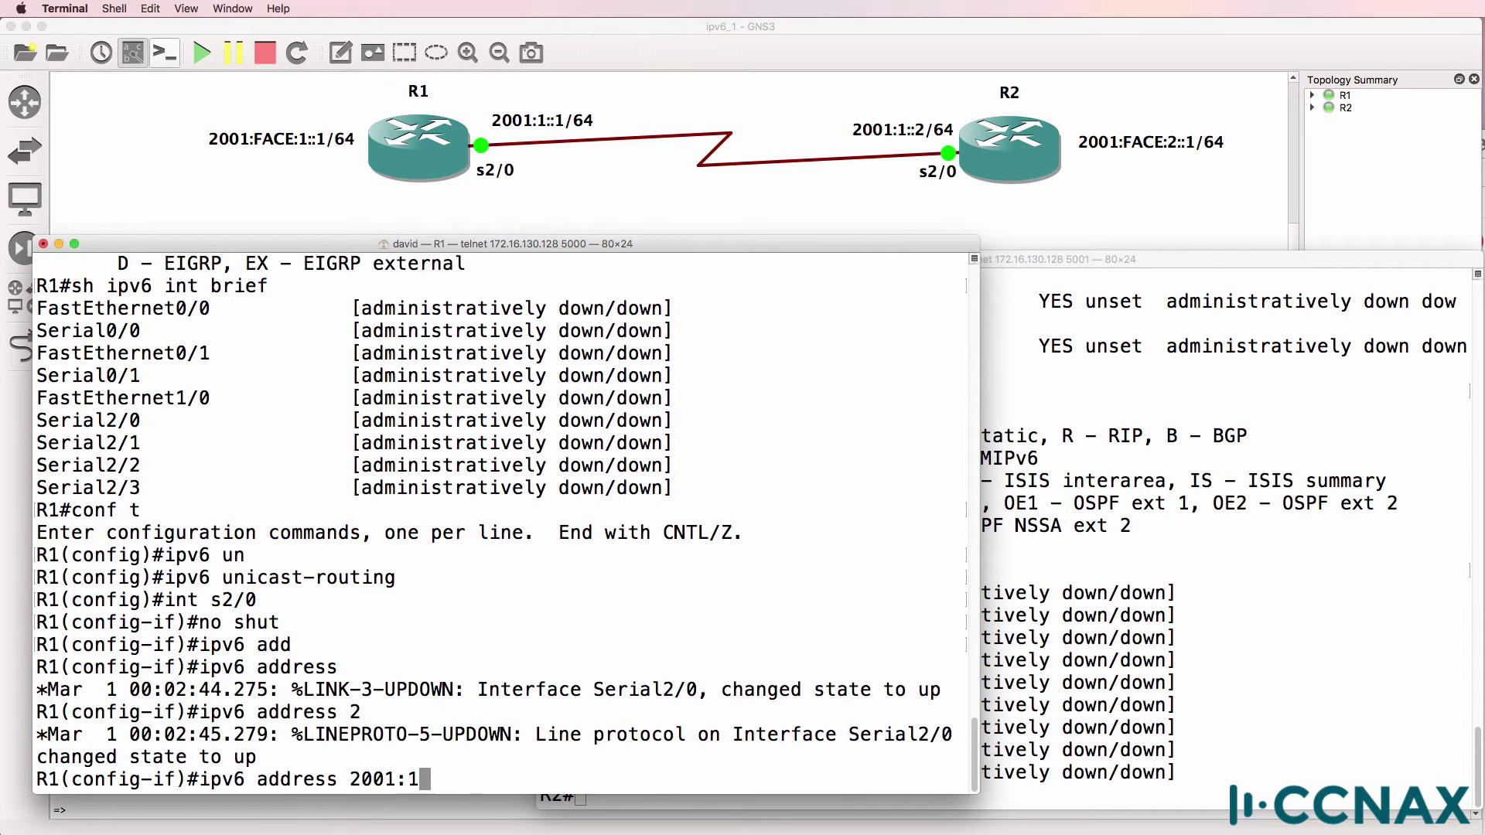
text(::1/64)
key(Return)
text(end)
key(Return)
text(sh ipv)
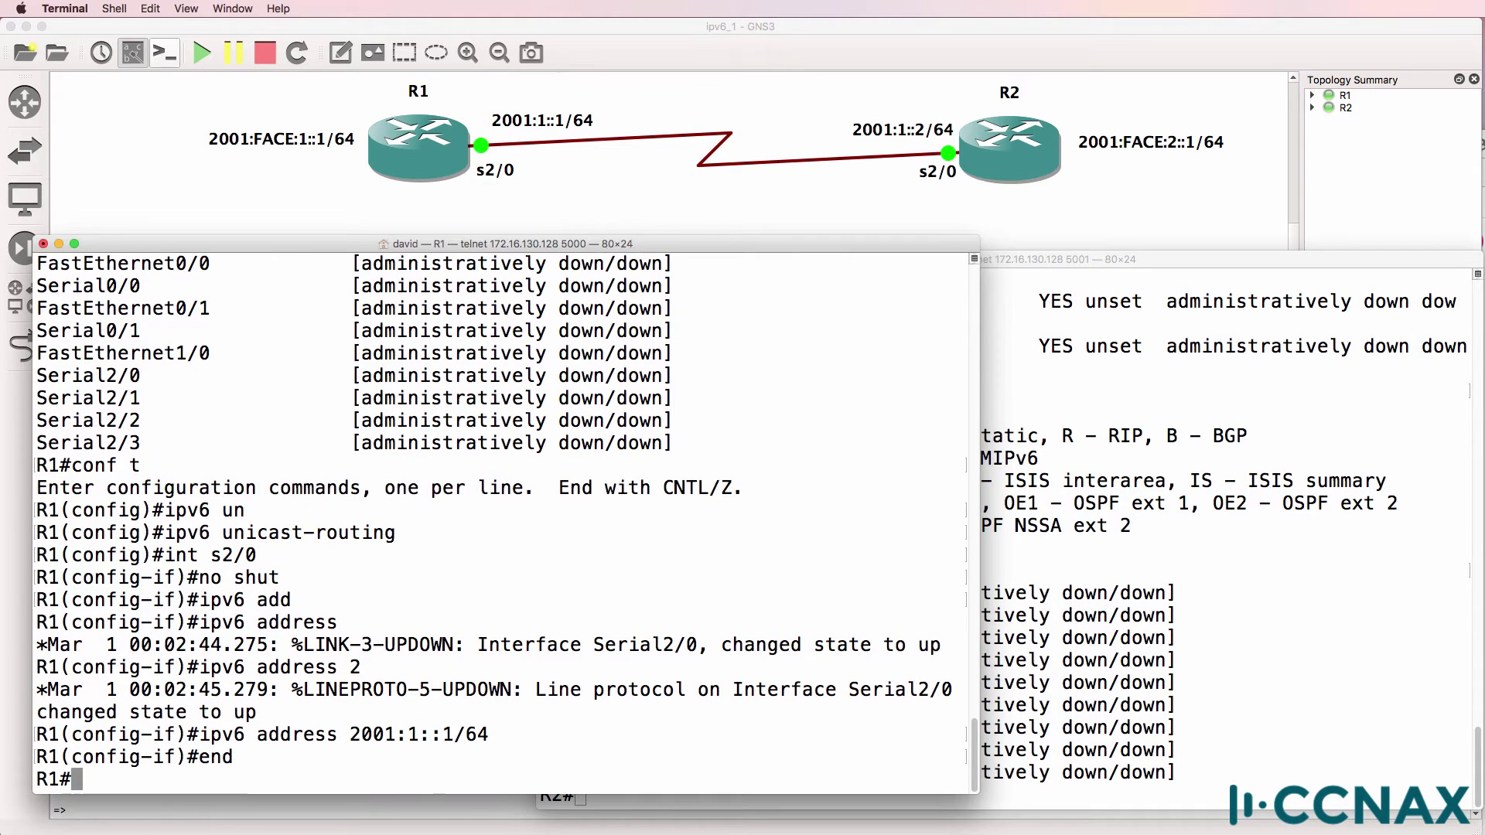
text(6 router)
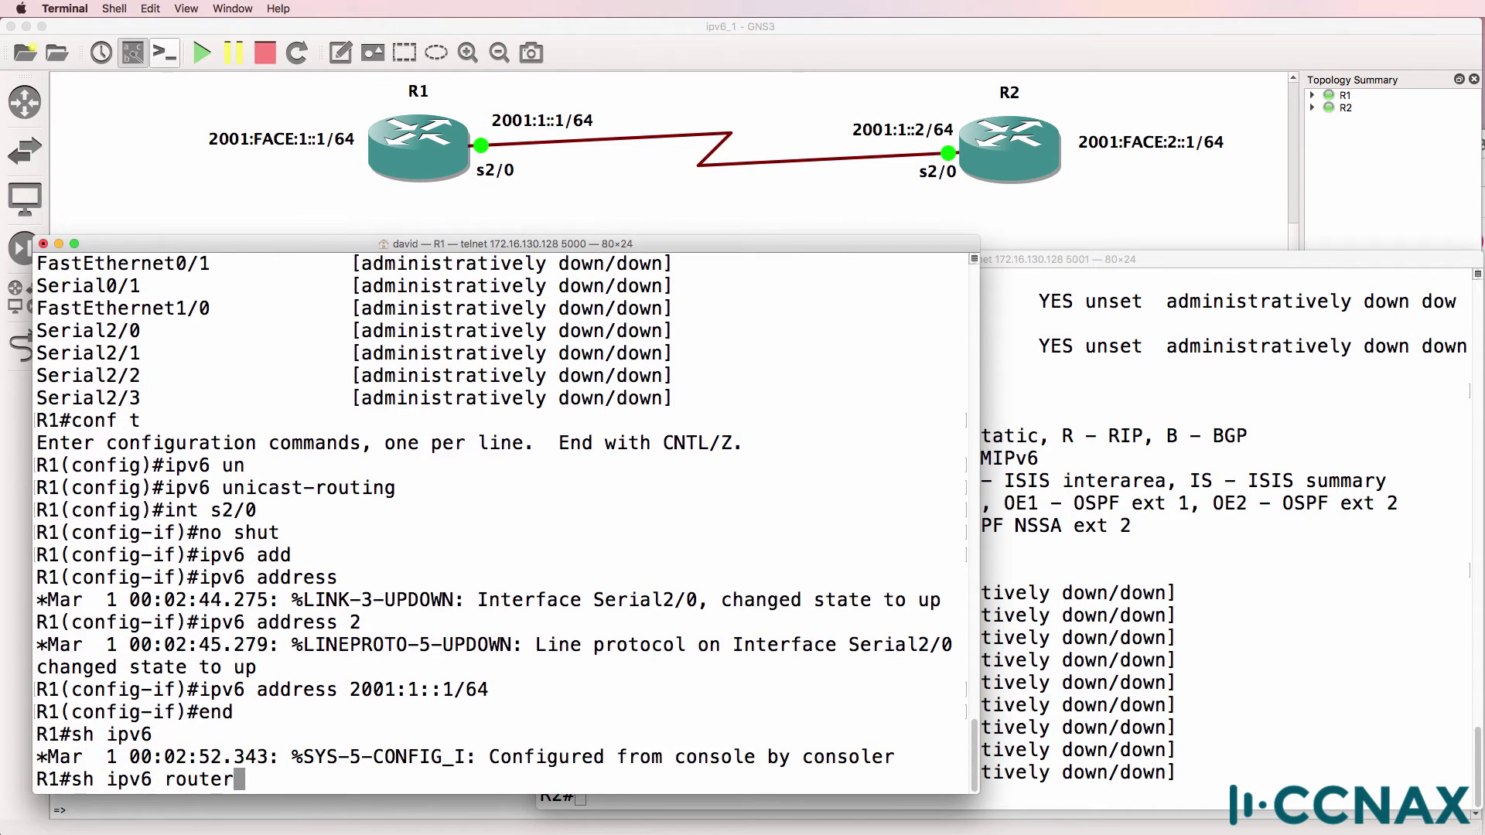
- Run 'sh ipv6 route' on R1 and highlight the C 2001:1::/64 and L 2001:1::1/128 entries
key(Tab)
key(BackSpace)
key(BackSpace)
key(Return)
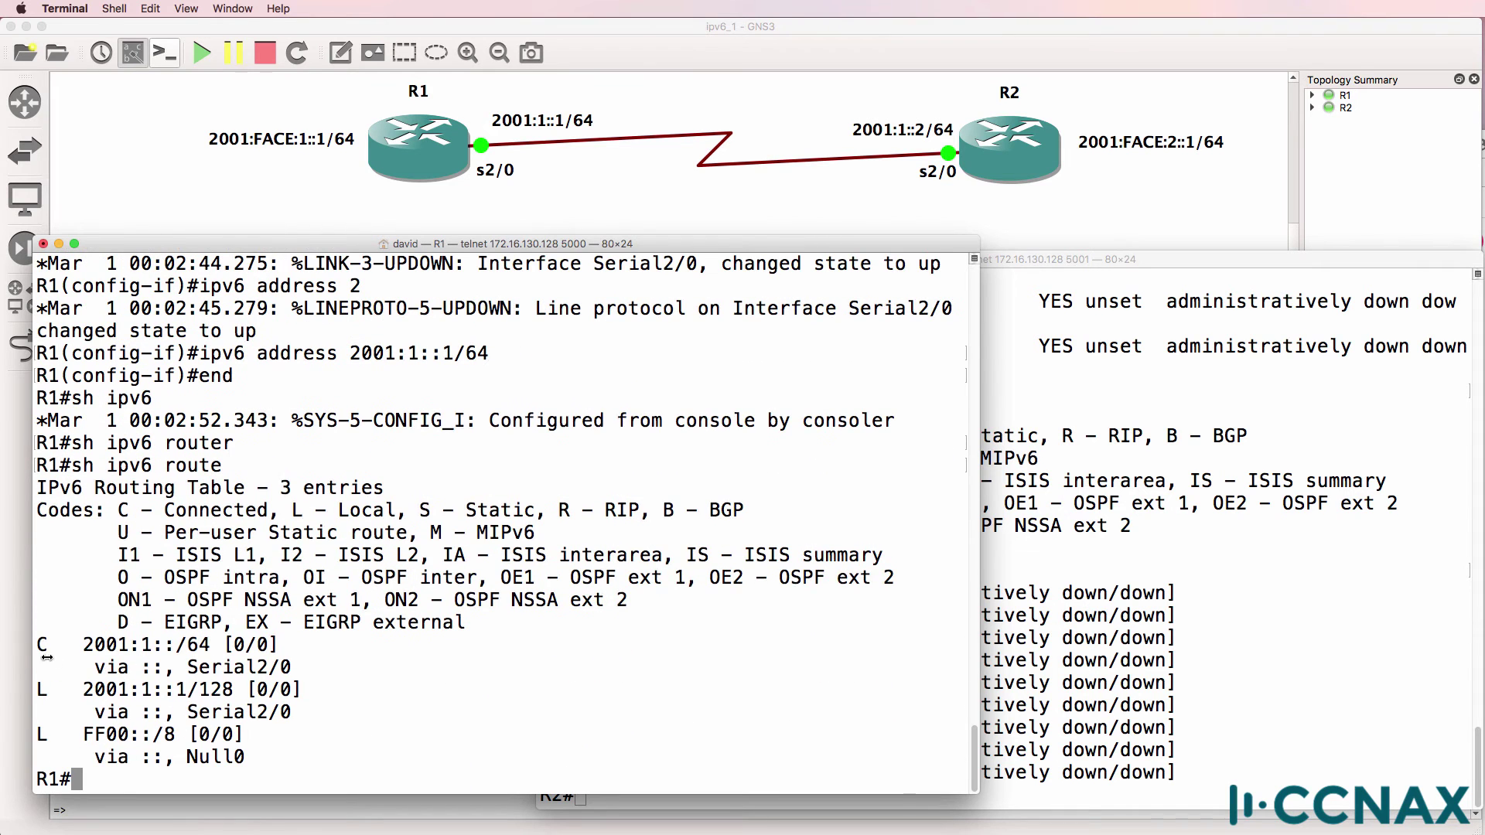
drag(41, 645, 339, 662)
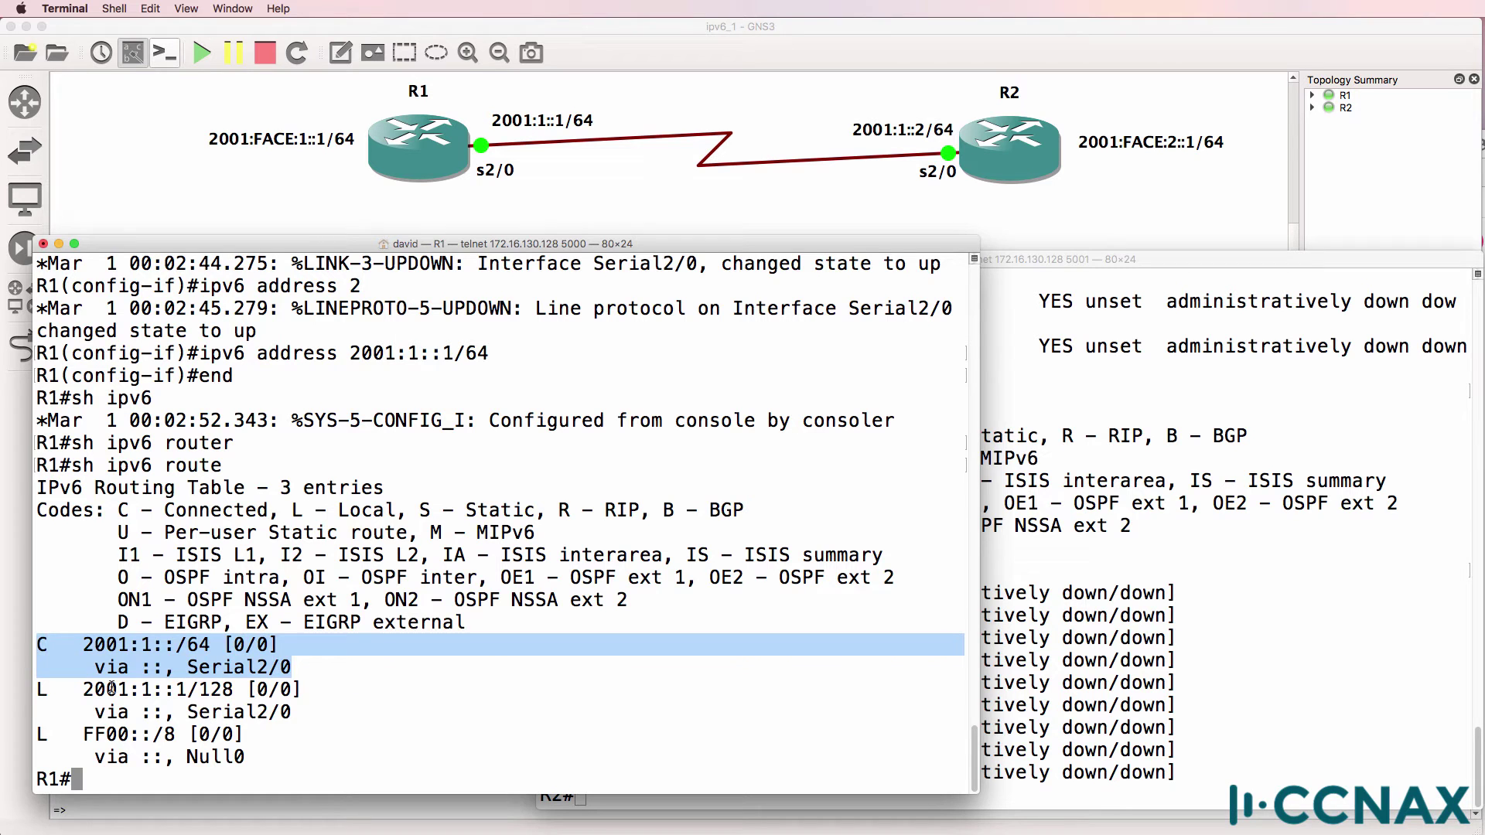
drag(38, 690, 351, 716)
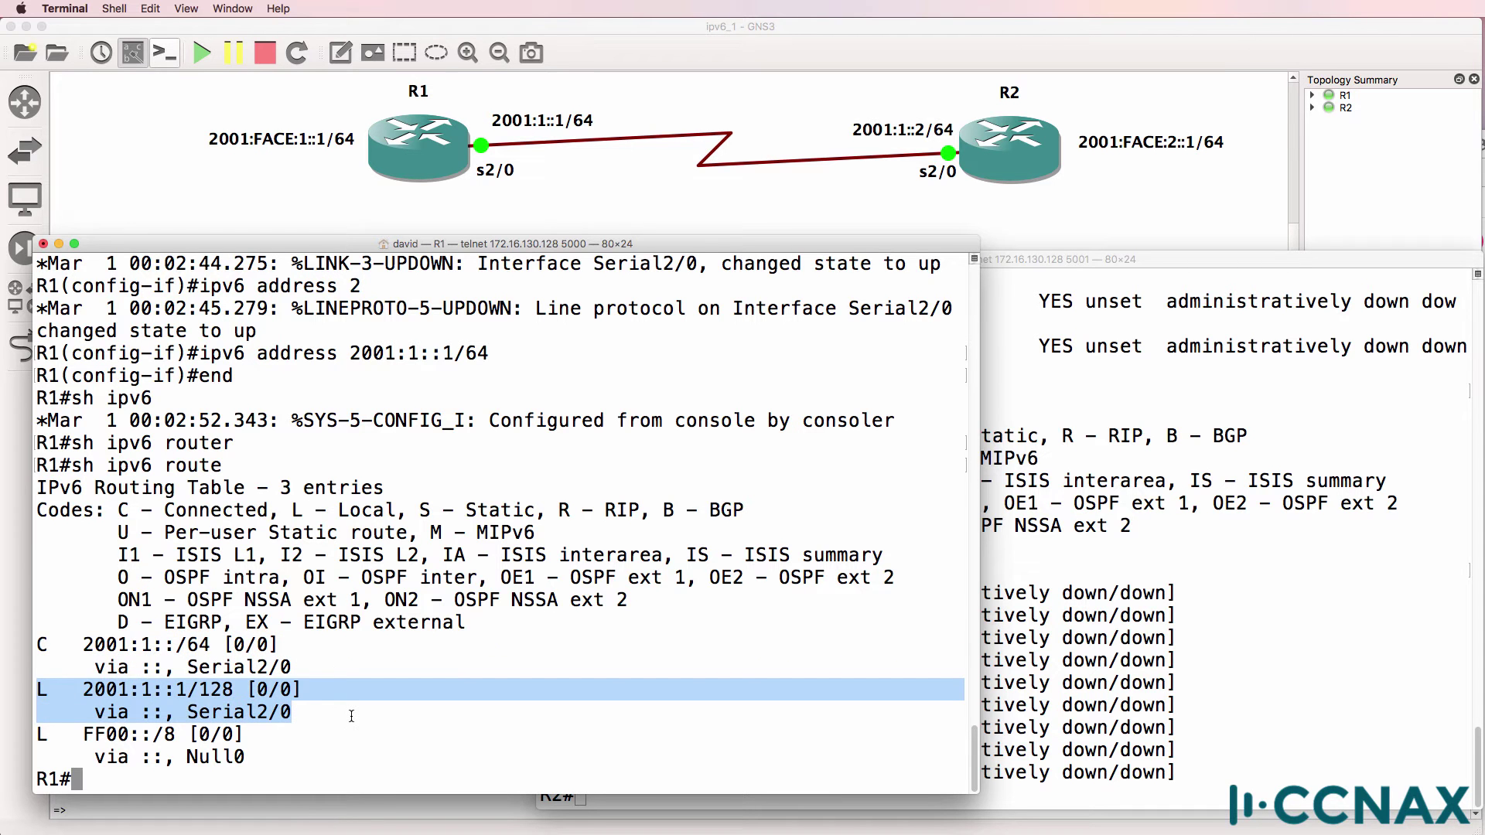
drag(93, 685, 257, 686)
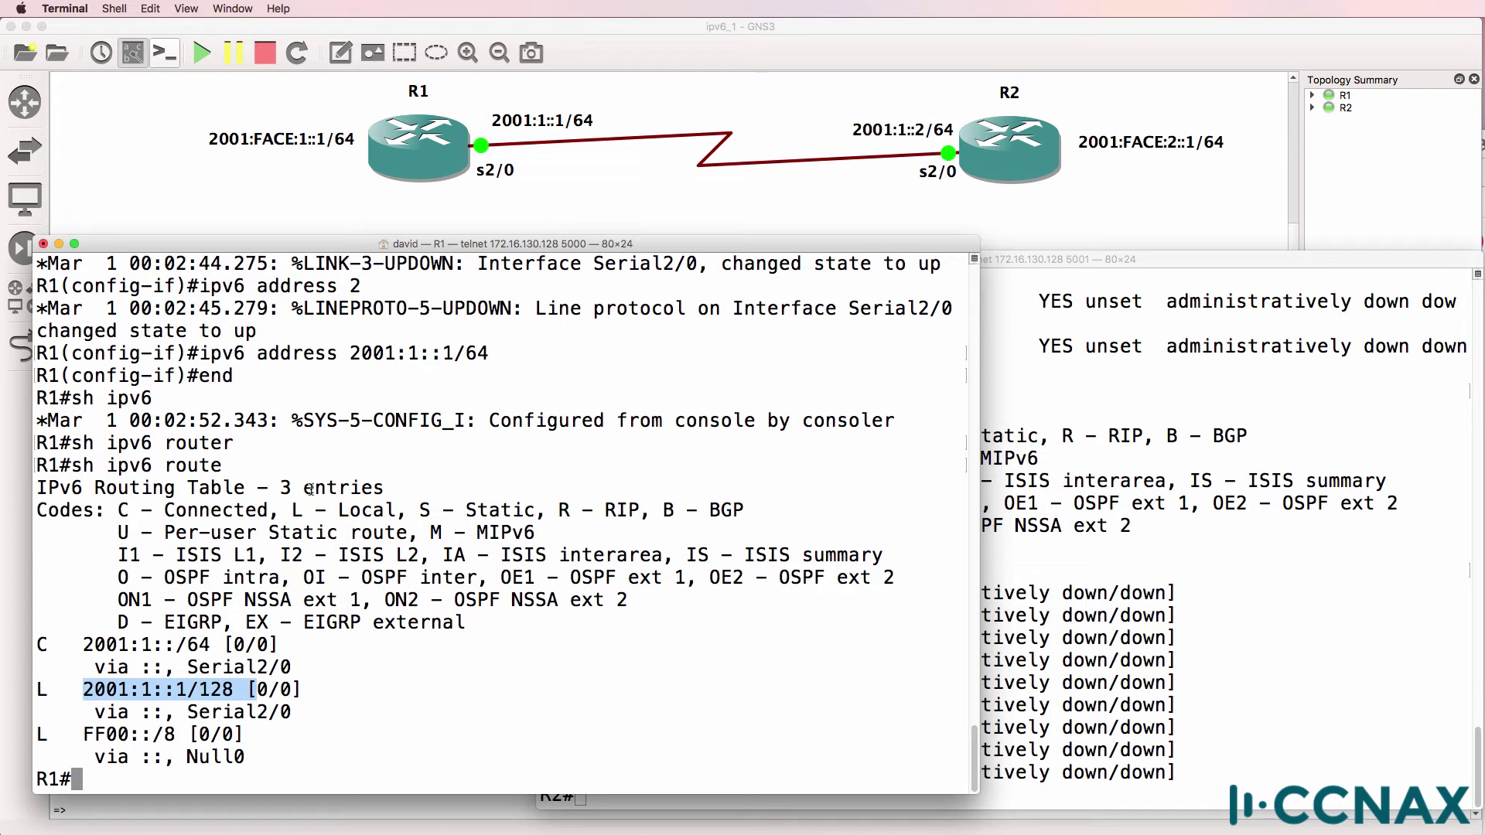
drag(293, 508, 407, 506)
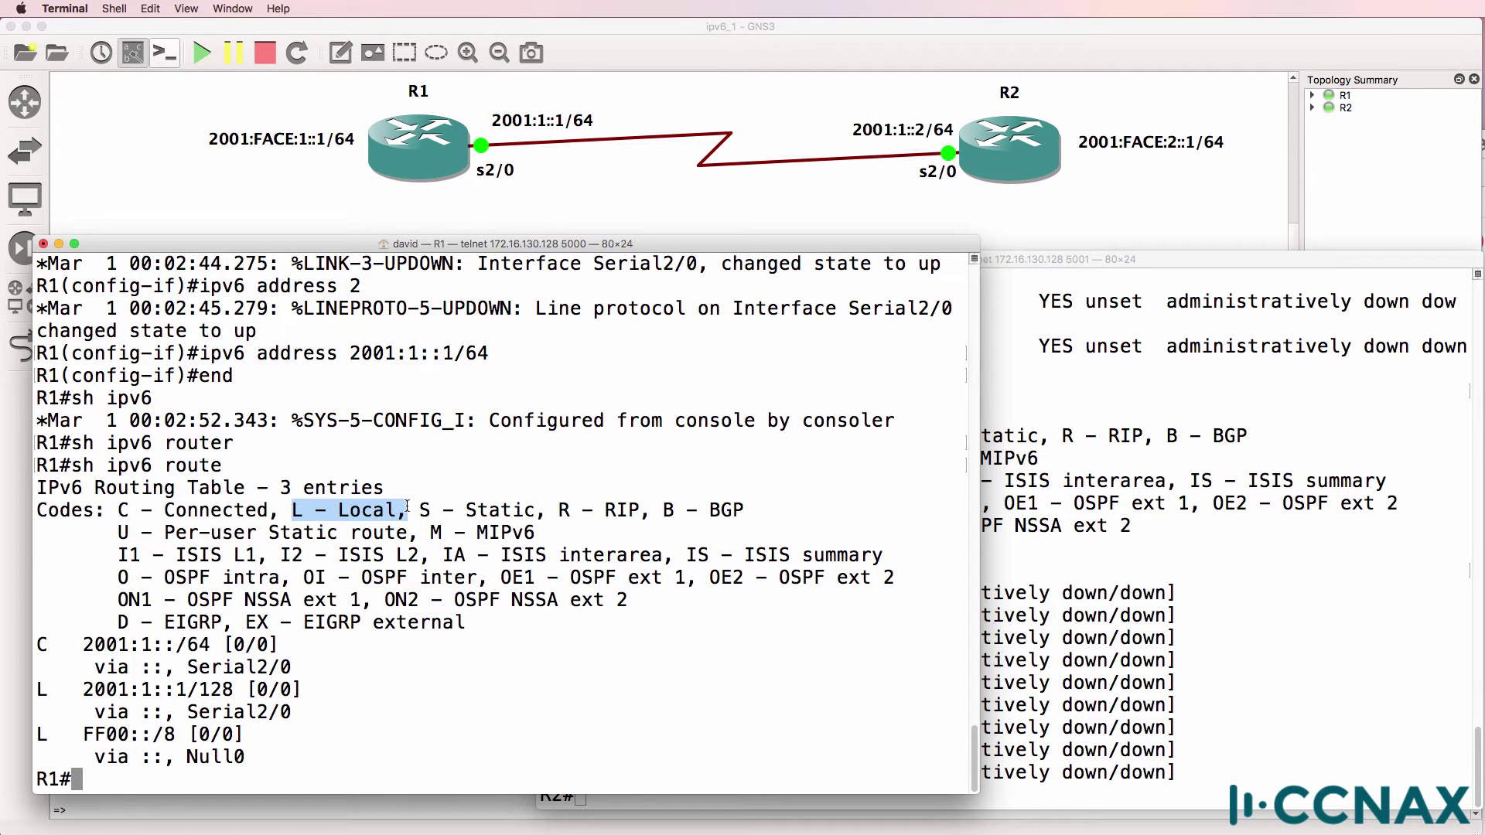
drag(71, 622, 189, 625)
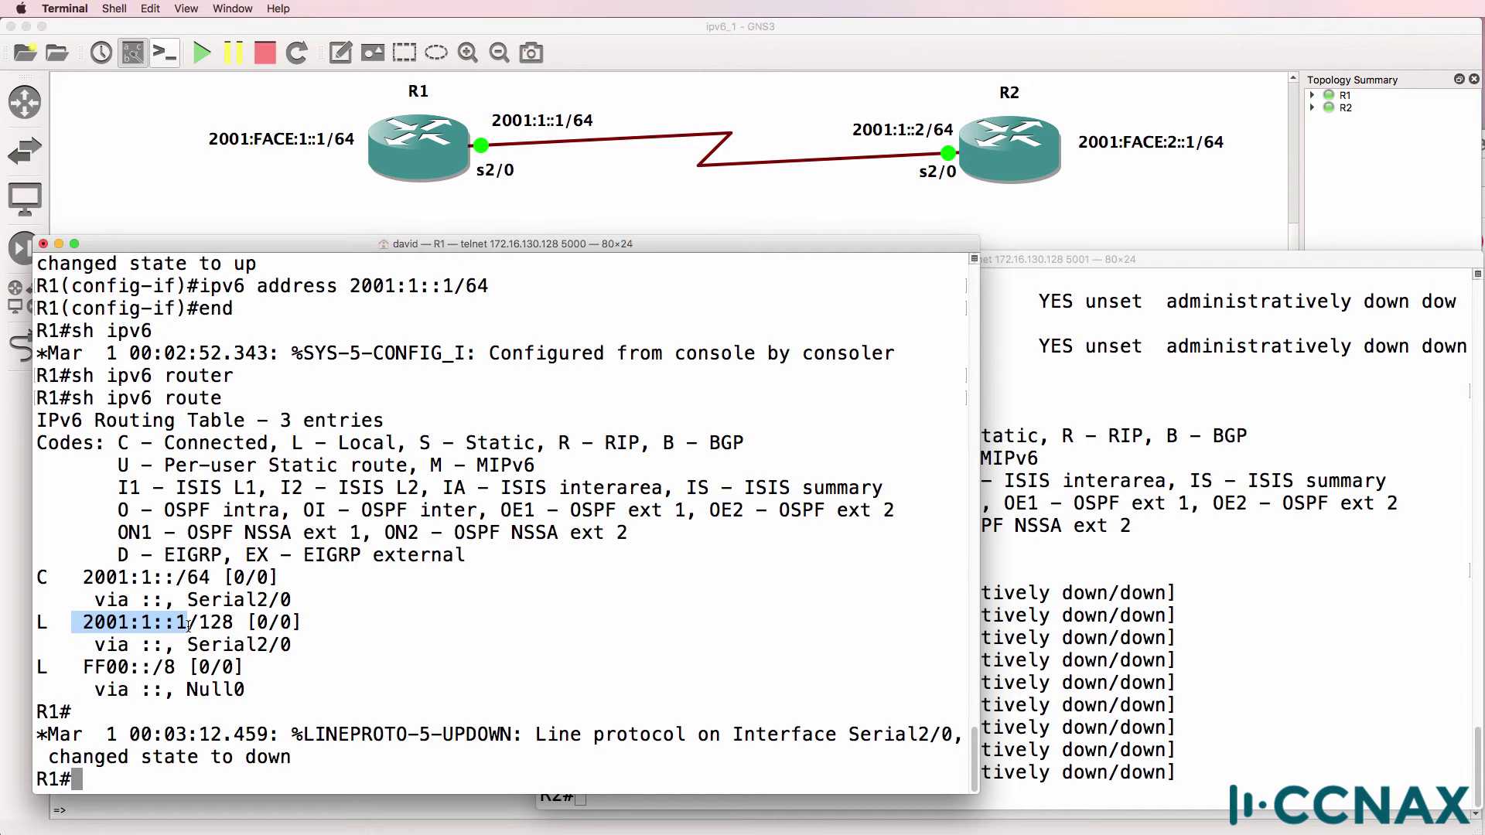
- Run 'sh run int s2/0' on R1 and compare its 2001:1::1/64 address with the connected route
text(sh run int )
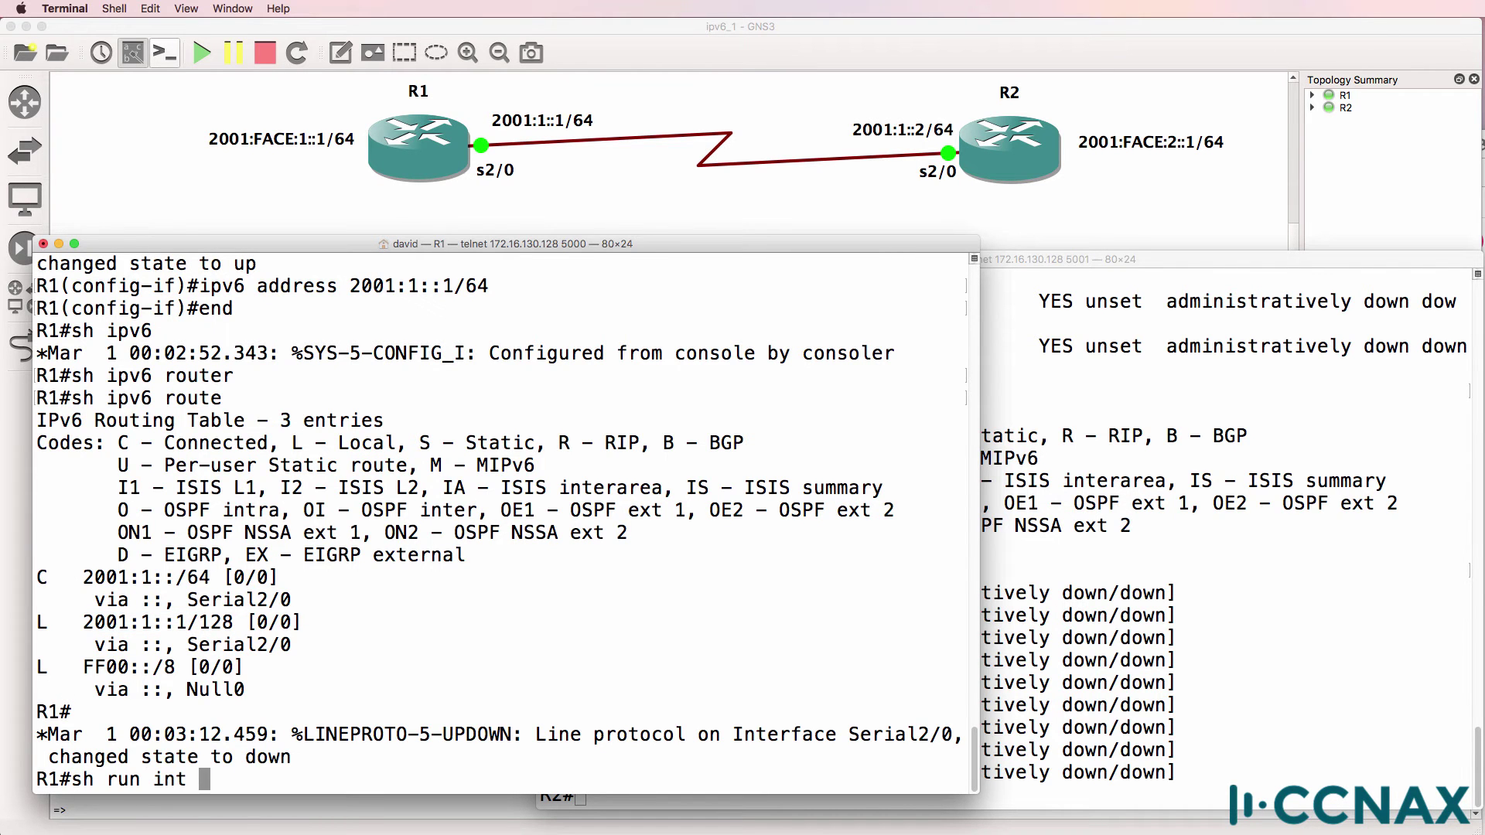
text(s2/0)
key(Return)
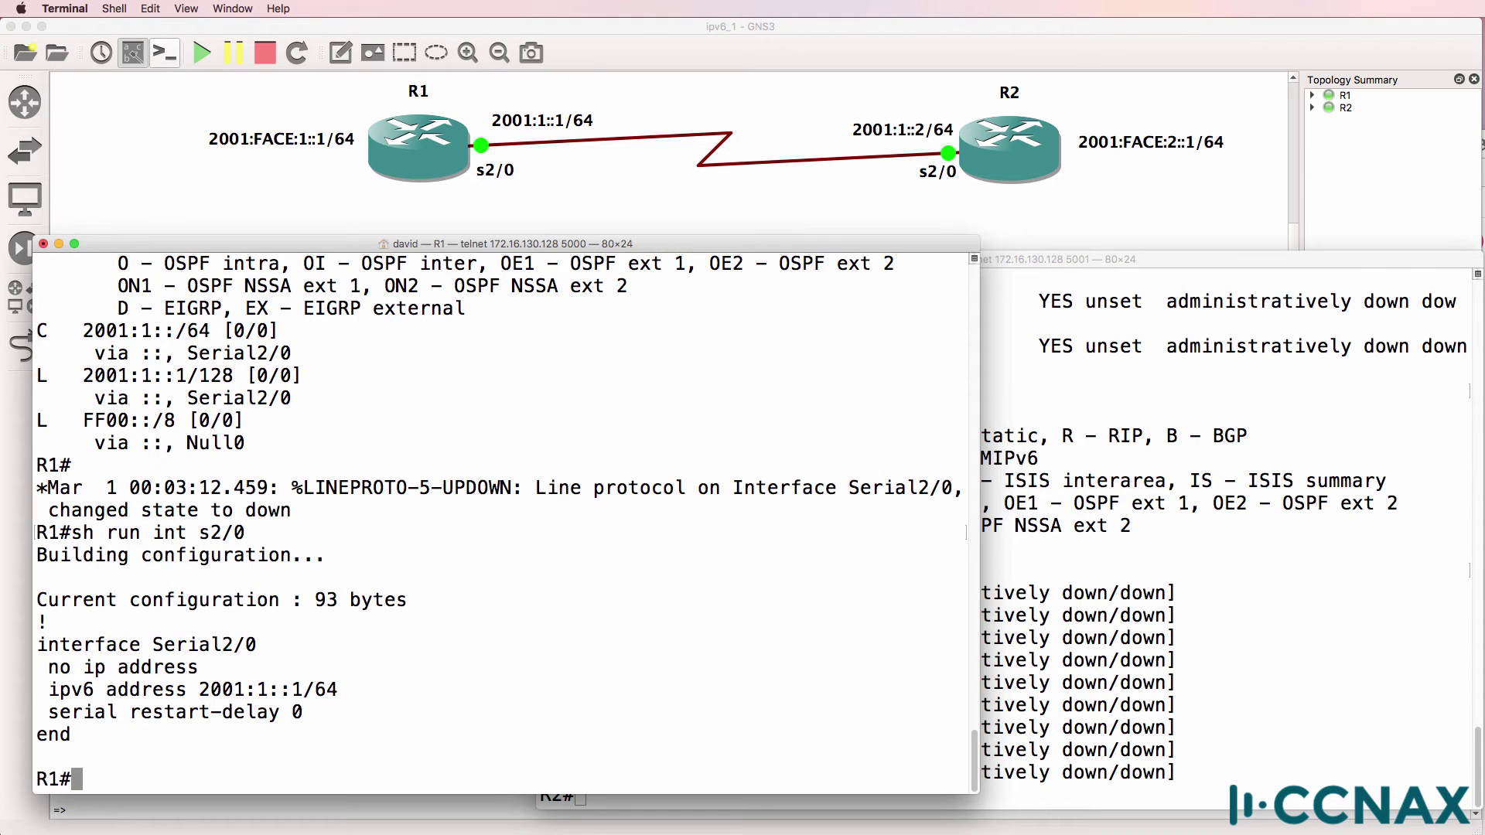
drag(353, 692, 44, 692)
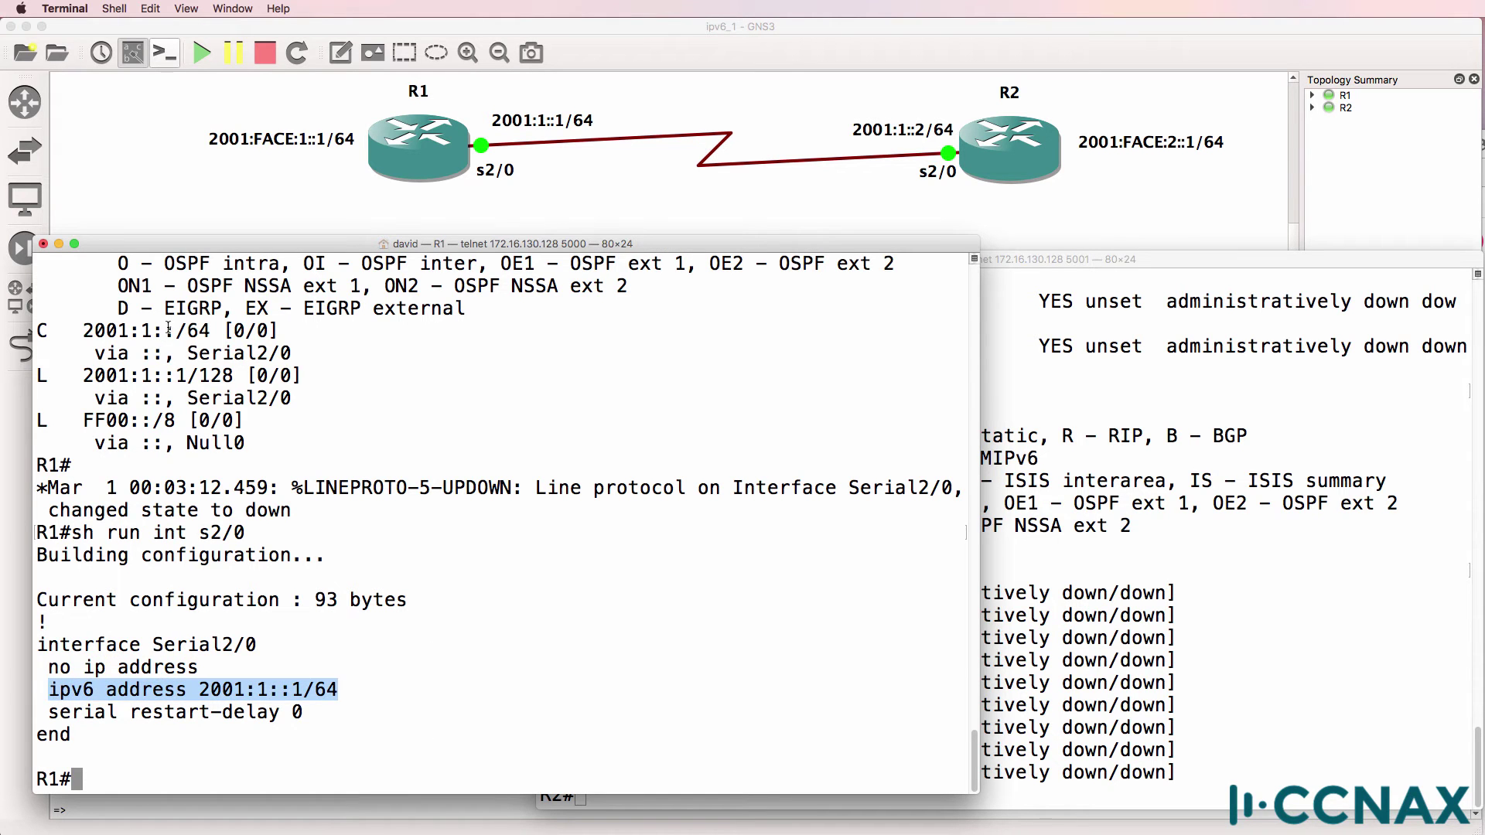
drag(37, 328, 307, 361)
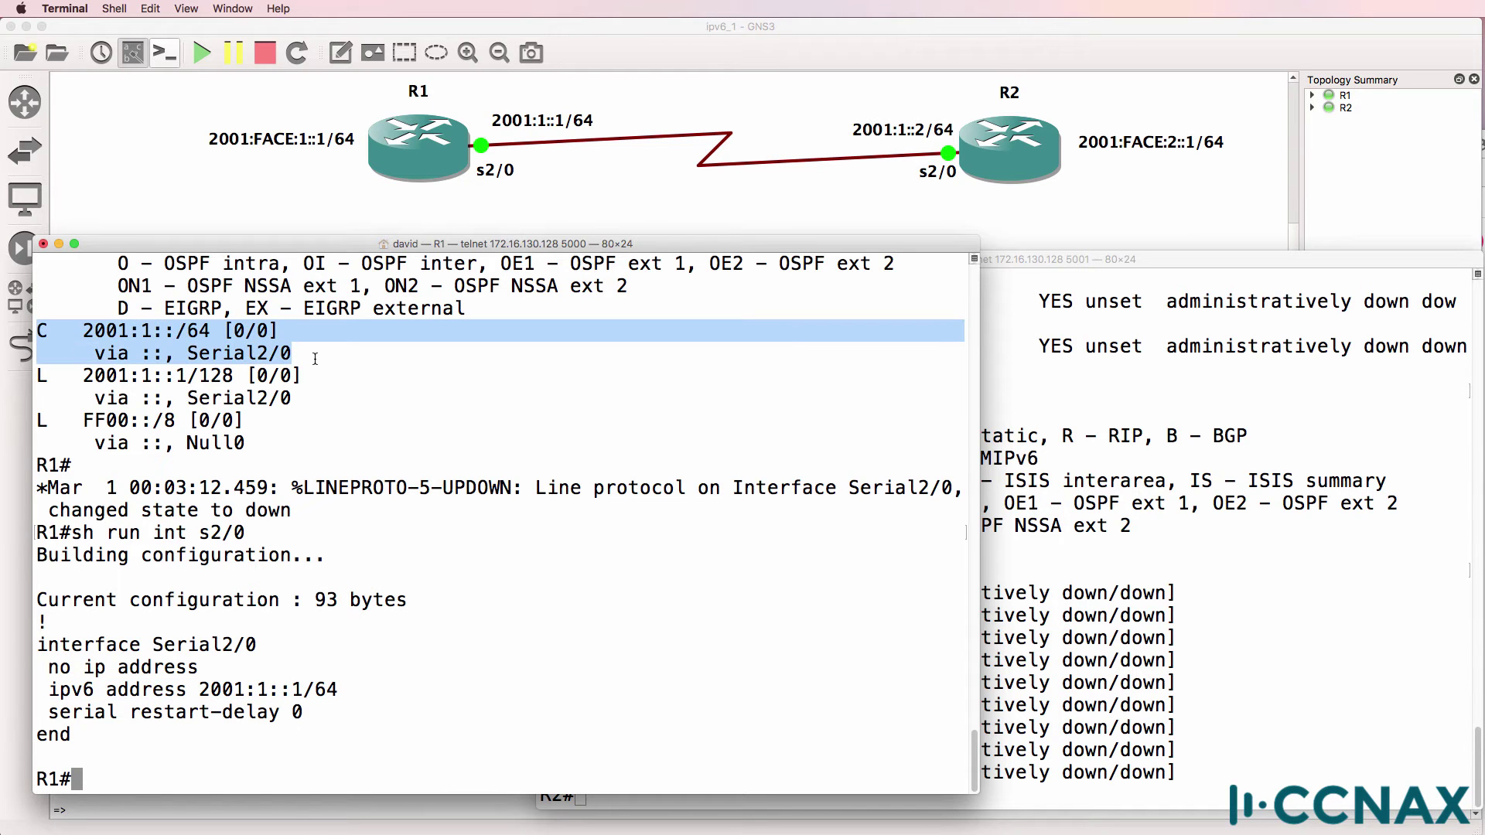
drag(231, 333, 236, 372)
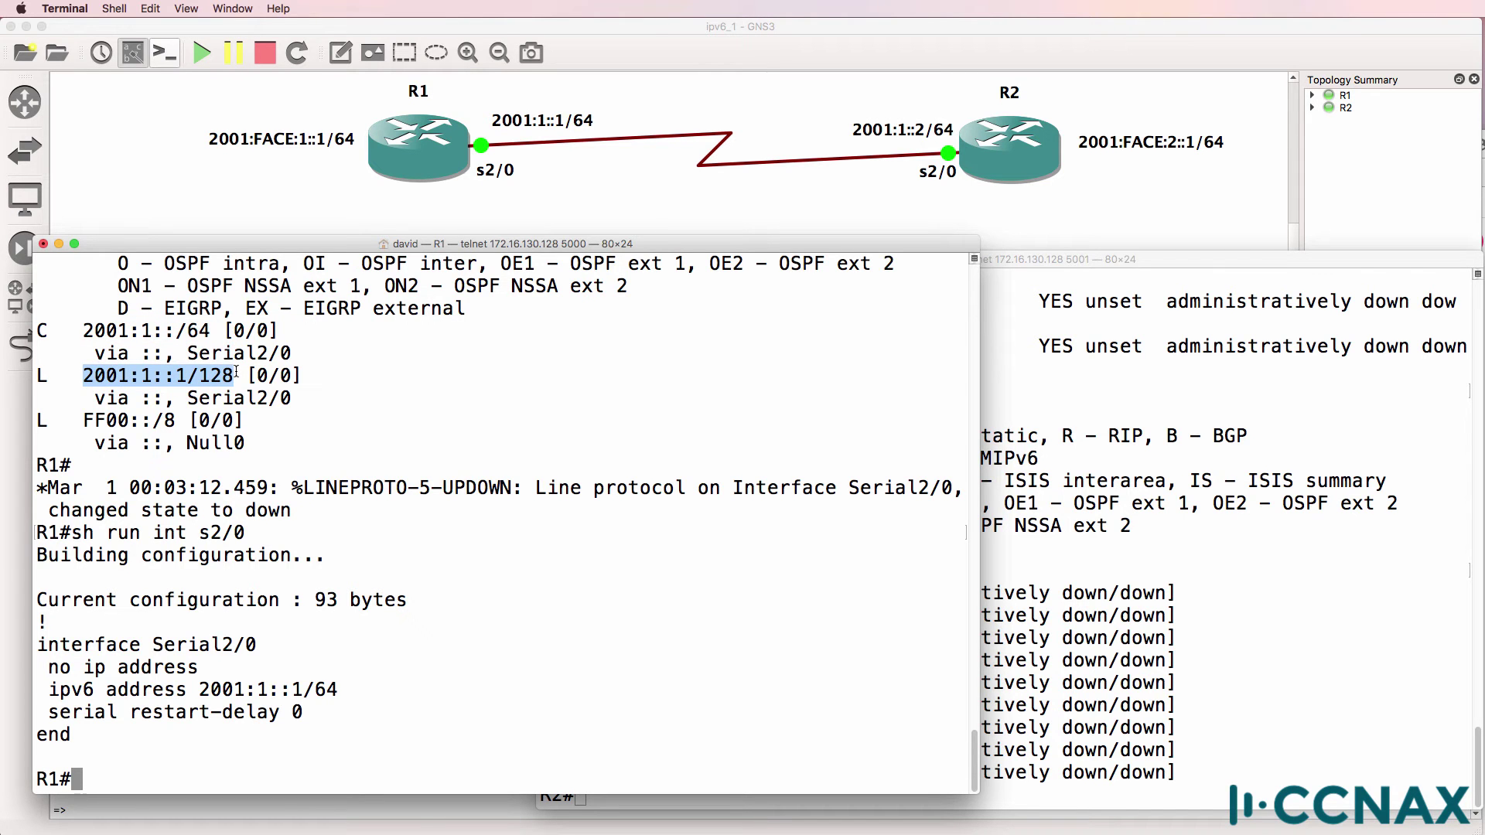
- Re-highlight the ipv6 address line alongside the 2001:1::/64 and 2001:1::1/128 route entries
key(super+Tab)
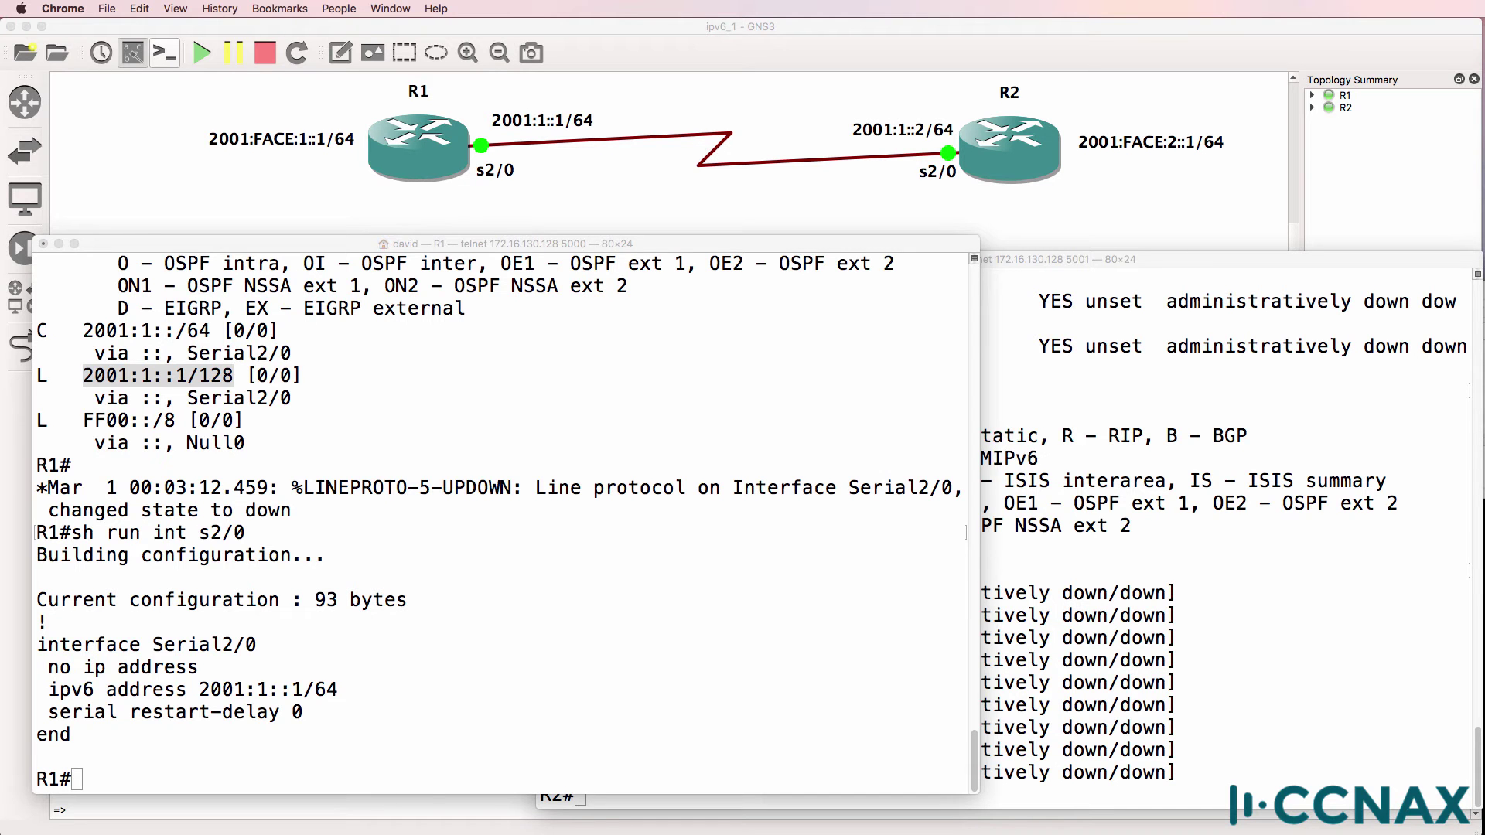
key(super+Tab)
drag(338, 689, 37, 686)
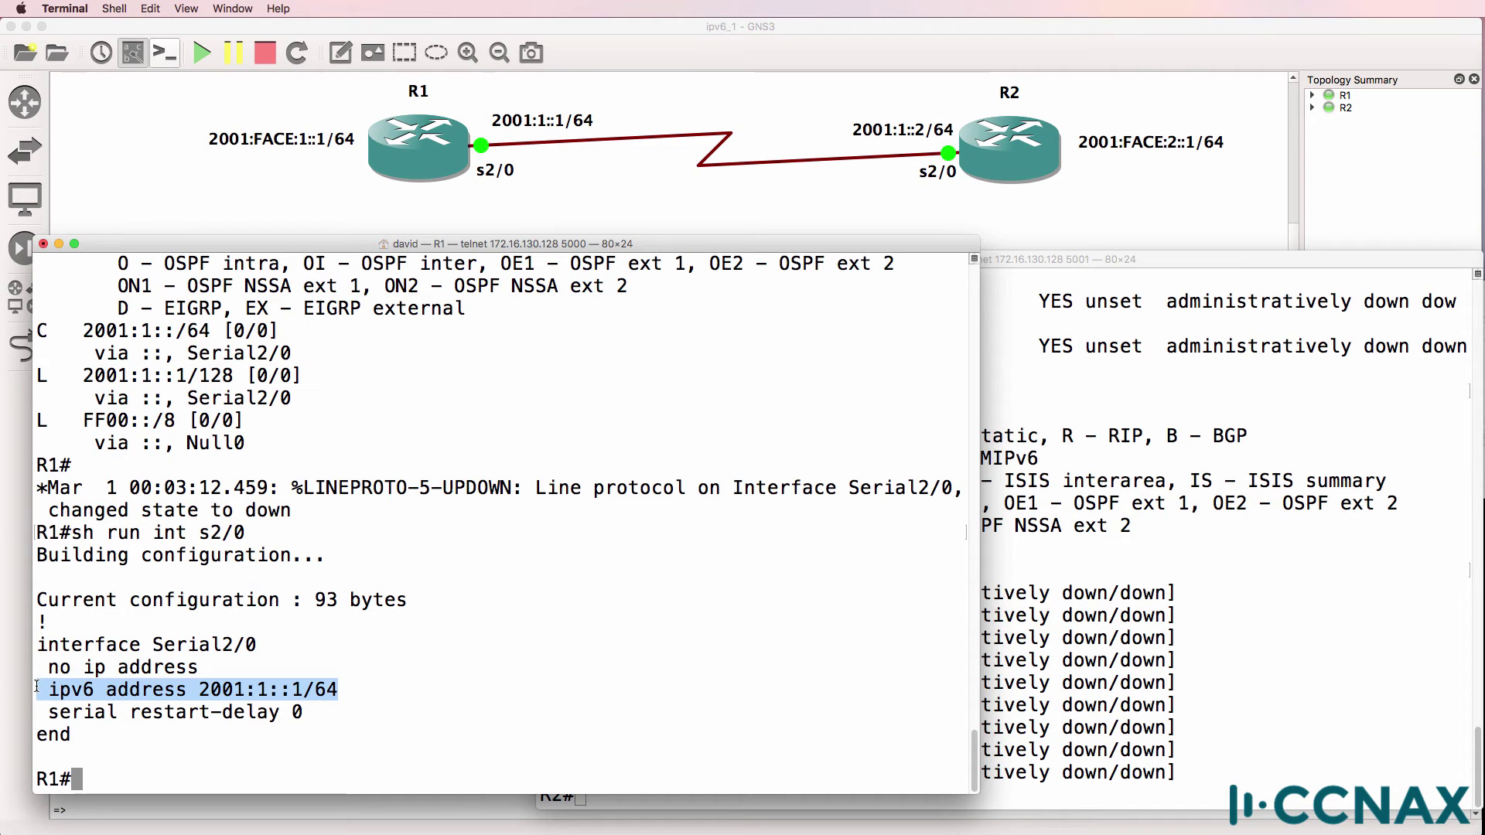
drag(36, 331, 317, 352)
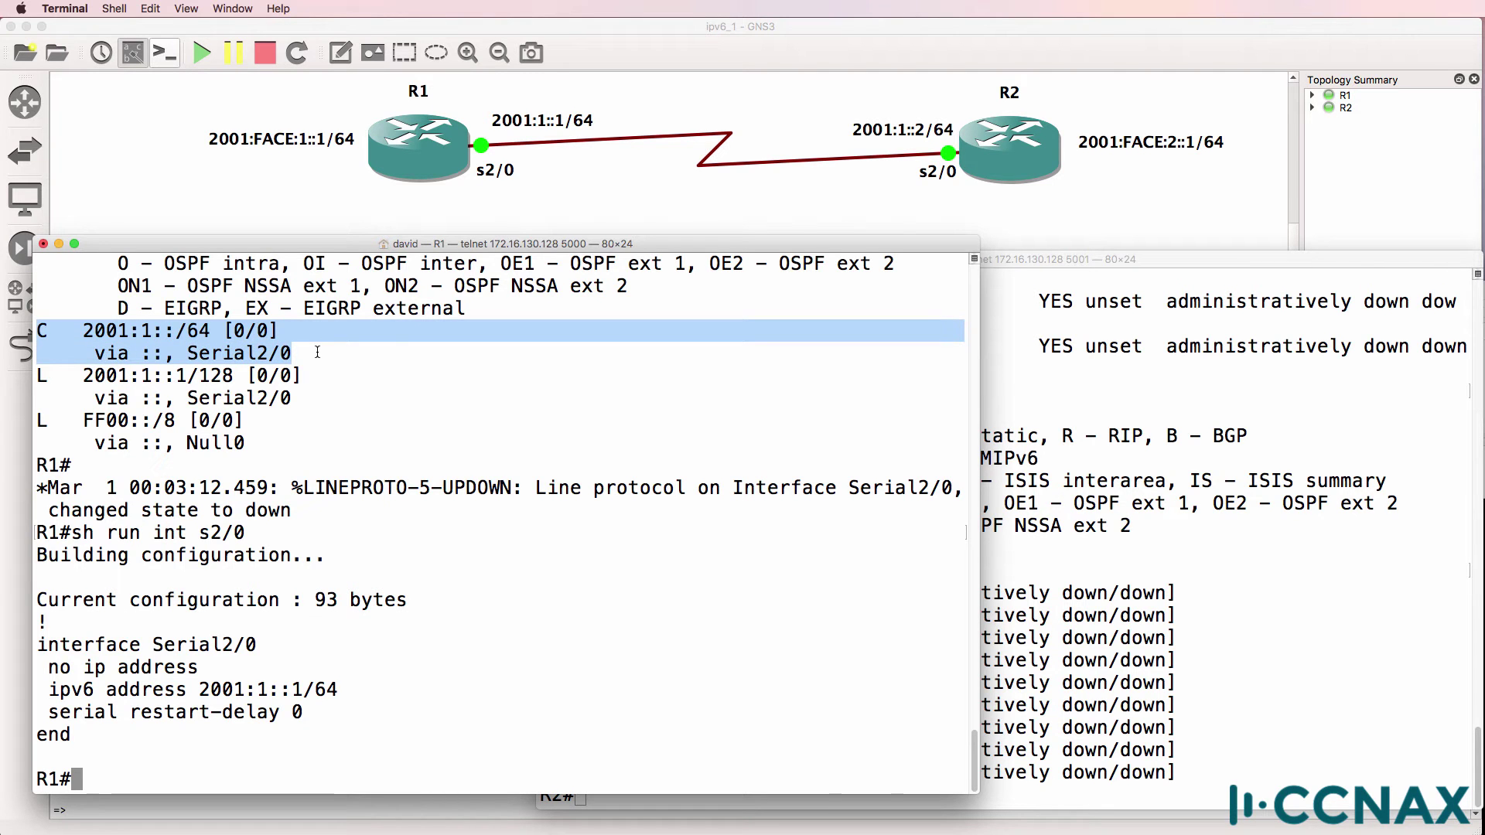
drag(36, 375, 319, 383)
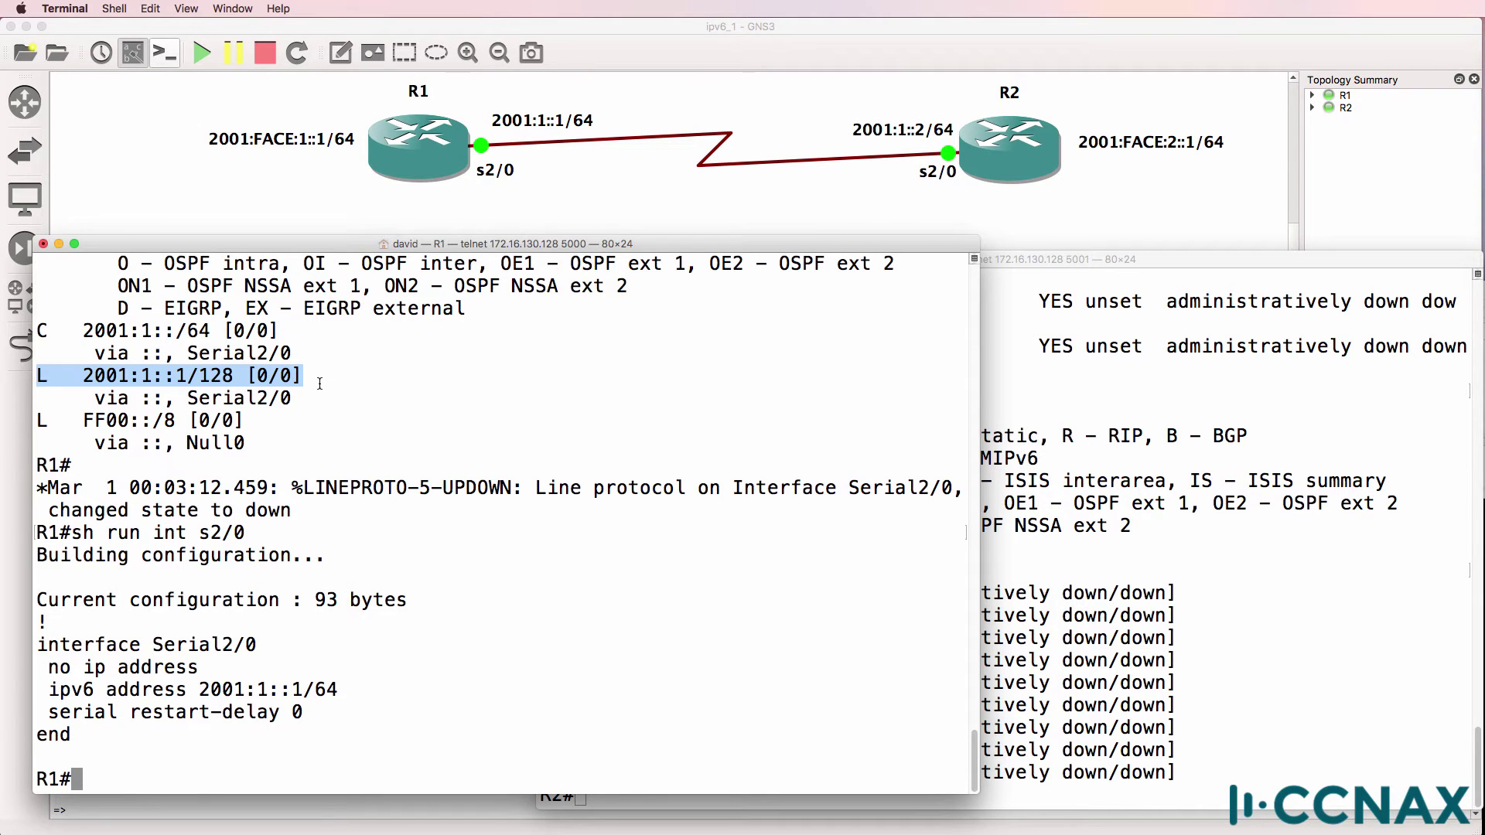
- Shut down R1's Serial2/0 and confirm only the FF00::/8 route remains in the IPv6 table
text(conf t)
key(Return)
text(int s2/0)
key(Return)
text(shut)
key(Return)
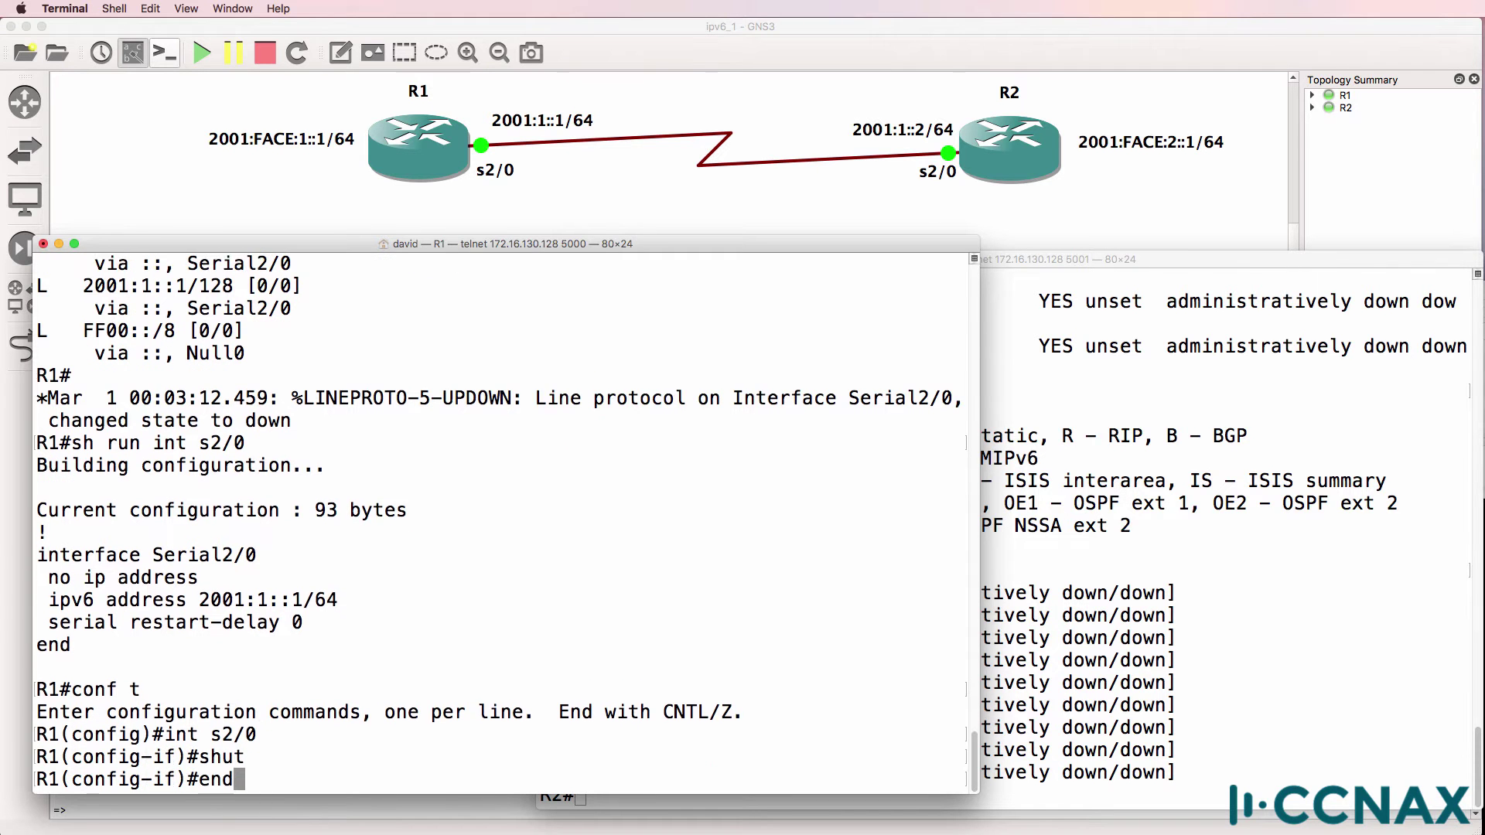
text(end)
key(Return)
key(Up)
key(Up)
key(Up)
key(Return)
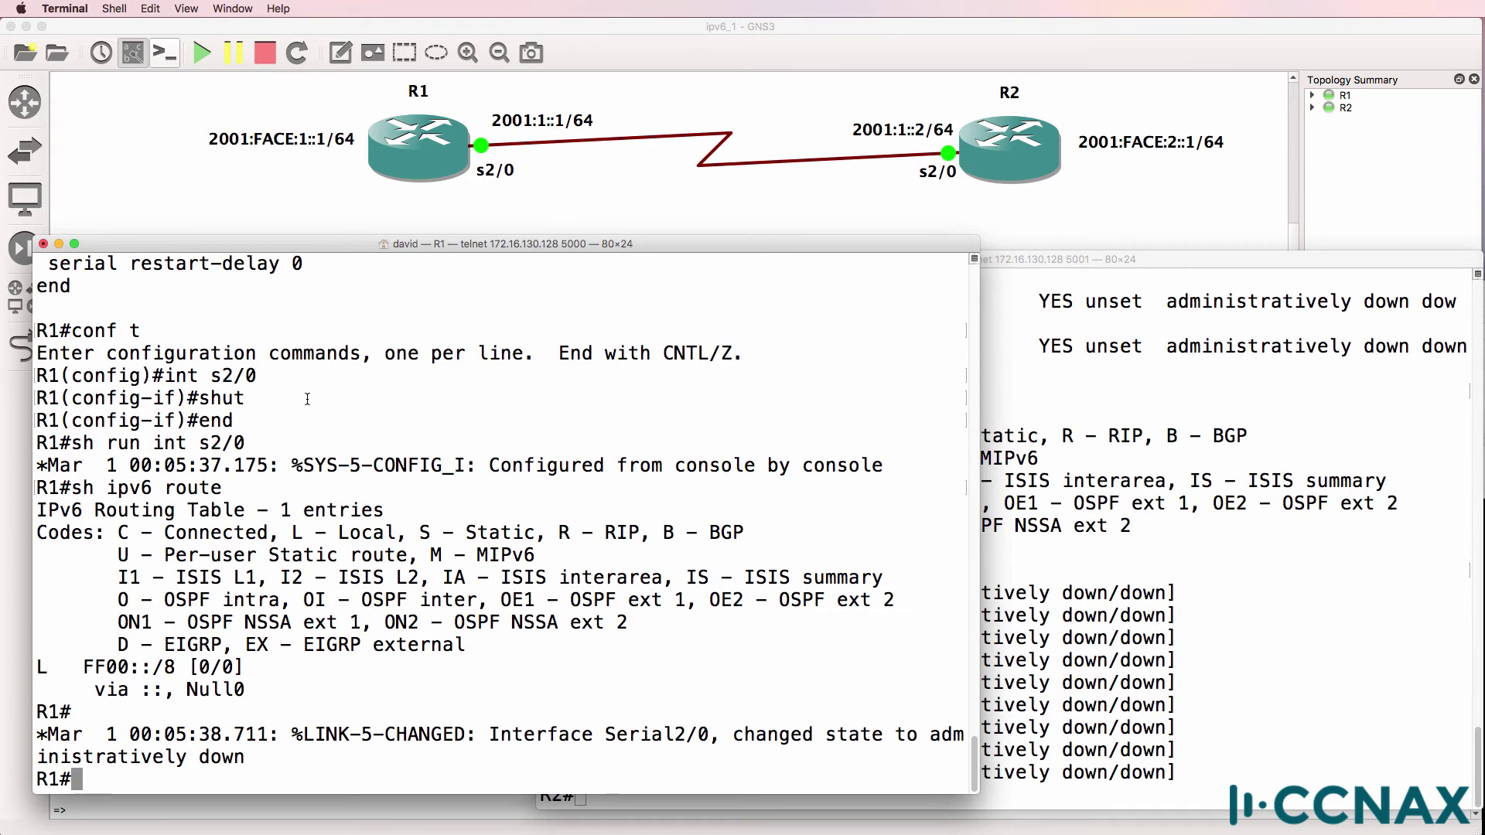
drag(242, 691, 33, 663)
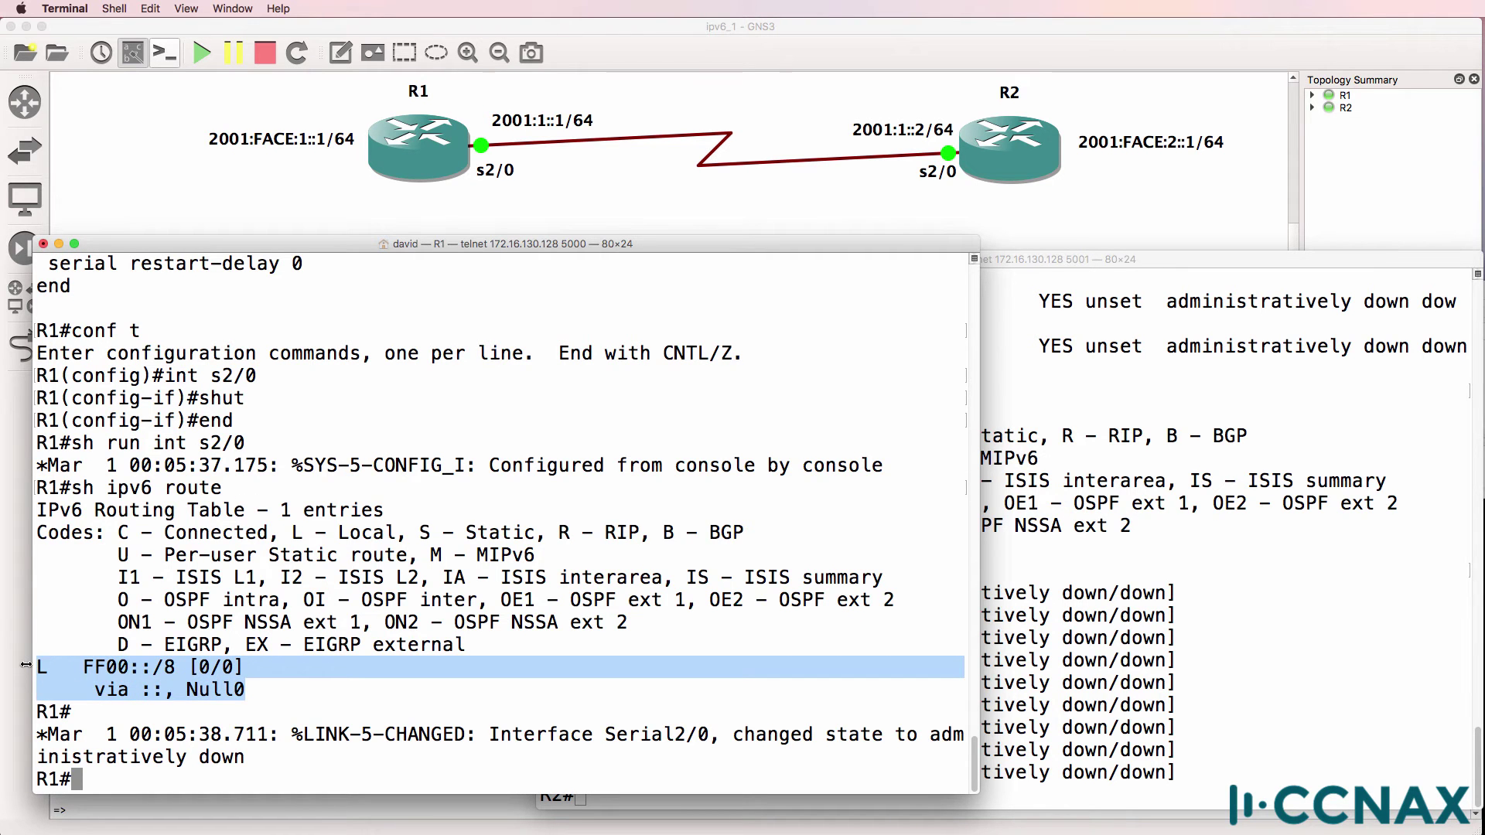
- Re-enable Serial2/0 with 'no shut' and display the IPv6 routing table
text(conf t)
key(Return)
text(int s2/0)
key(Return)
text(no shut)
key(Return)
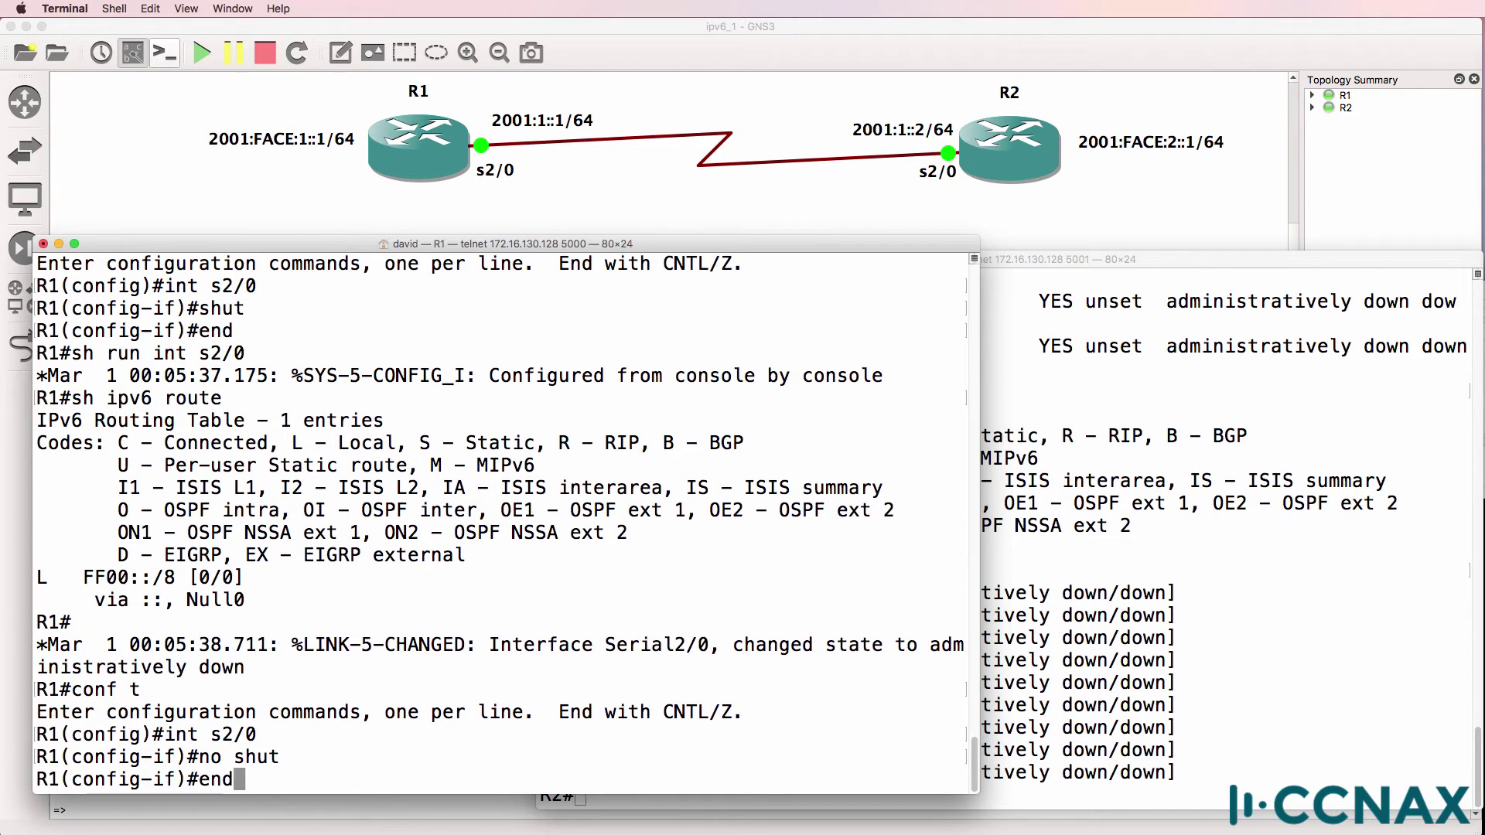
text(end)
key(Return)
text(sh ipv6 route)
key(Return)
- After the line protocol comes up, rerun 'sh ipv6 route' to see 2001:1::/64 and 2001:1::1/128 return
text(sh ipv6 route)
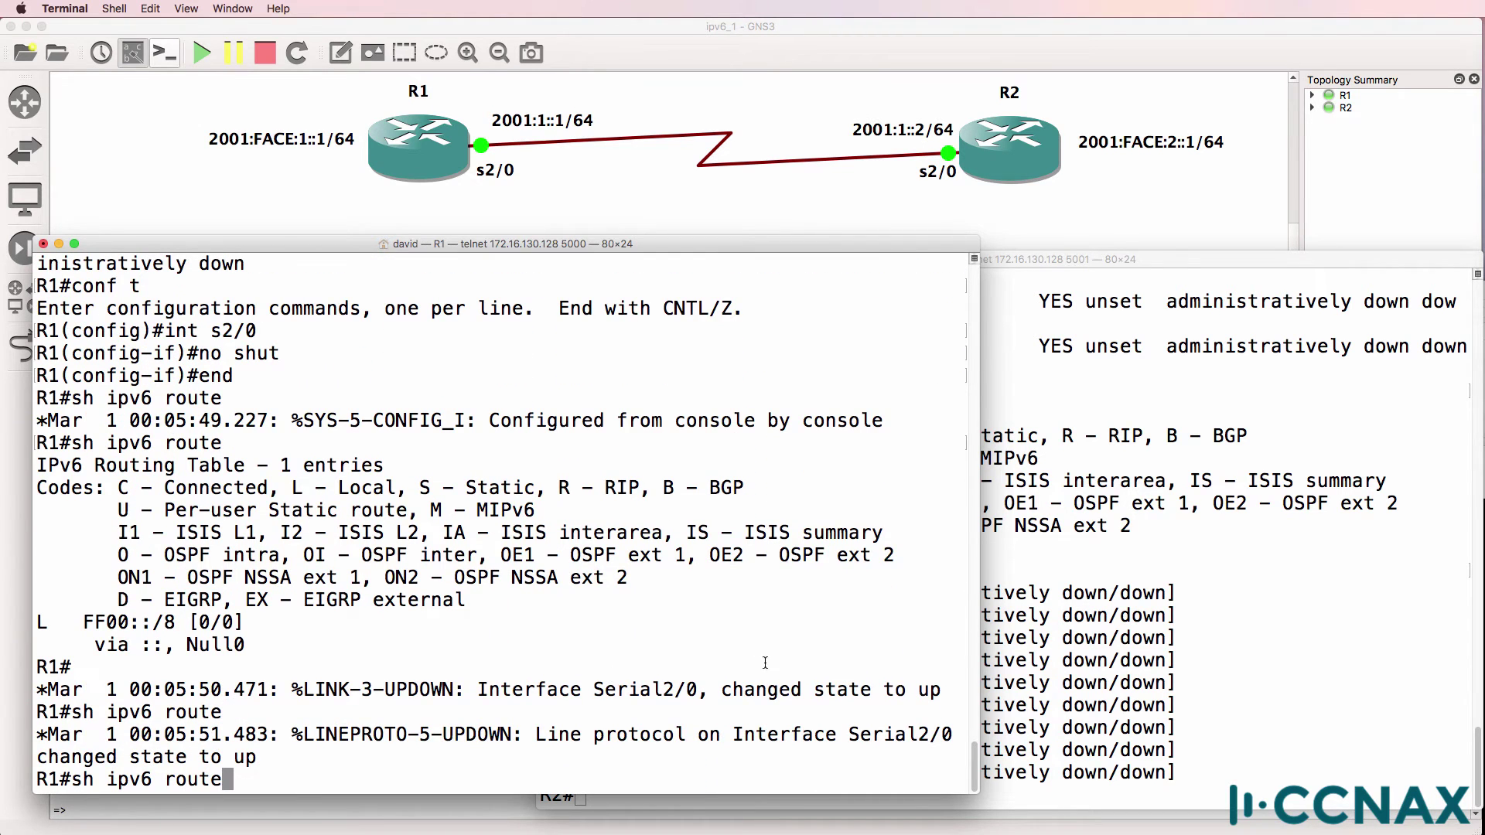
drag(721, 689, 974, 692)
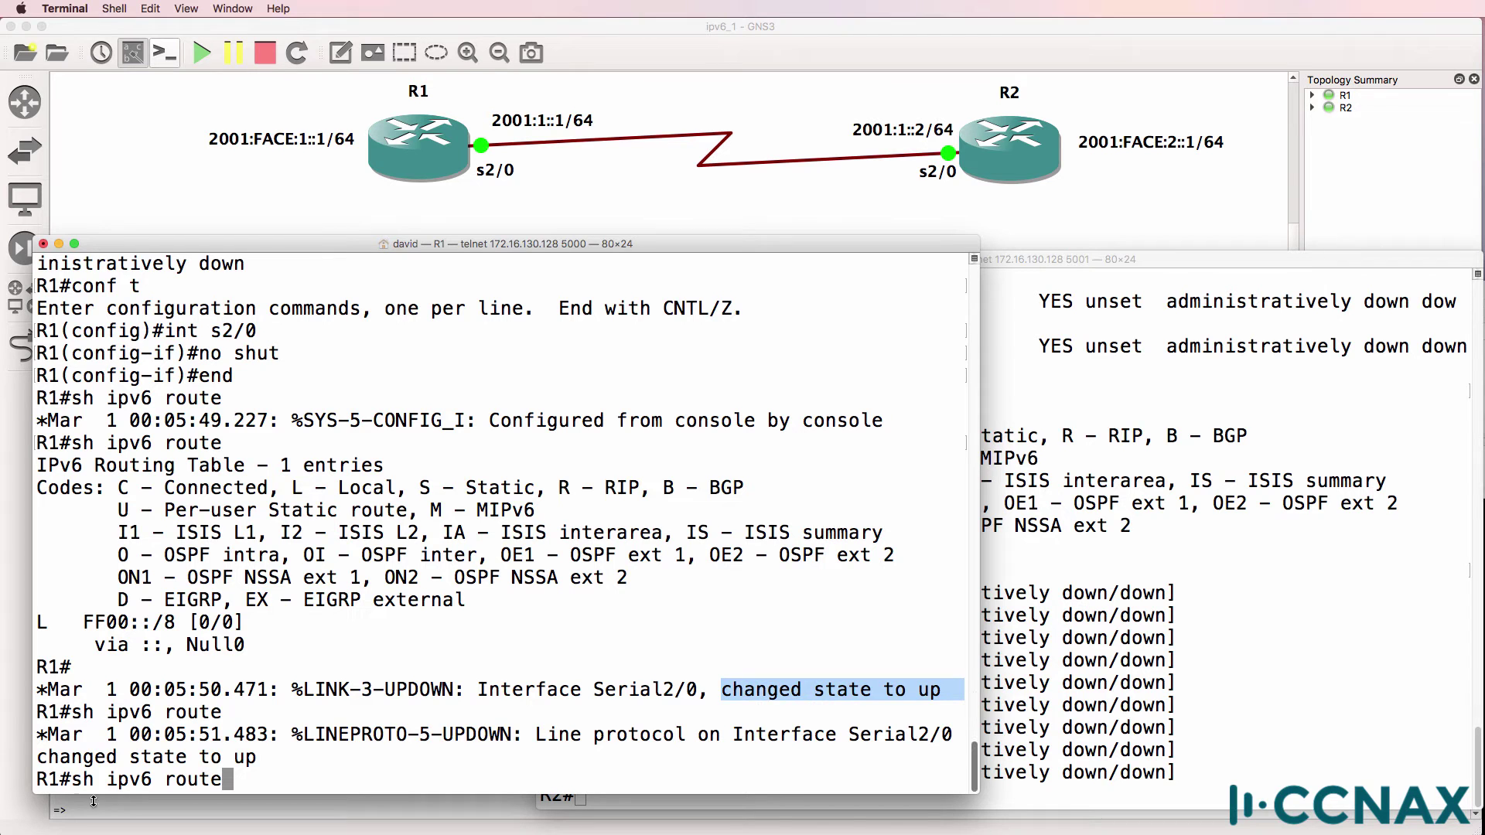
triple_click(36, 733)
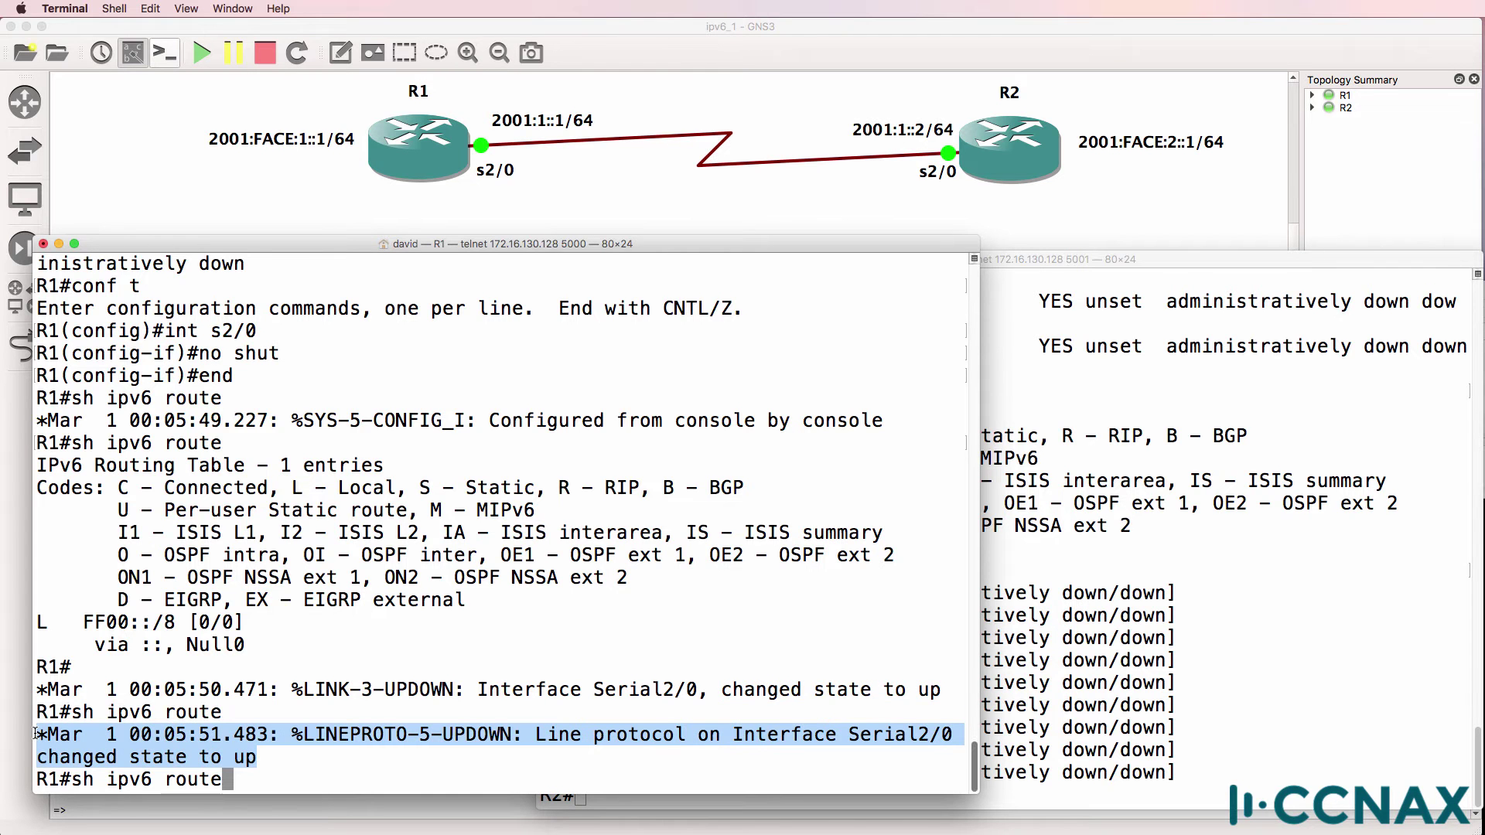
key(Return)
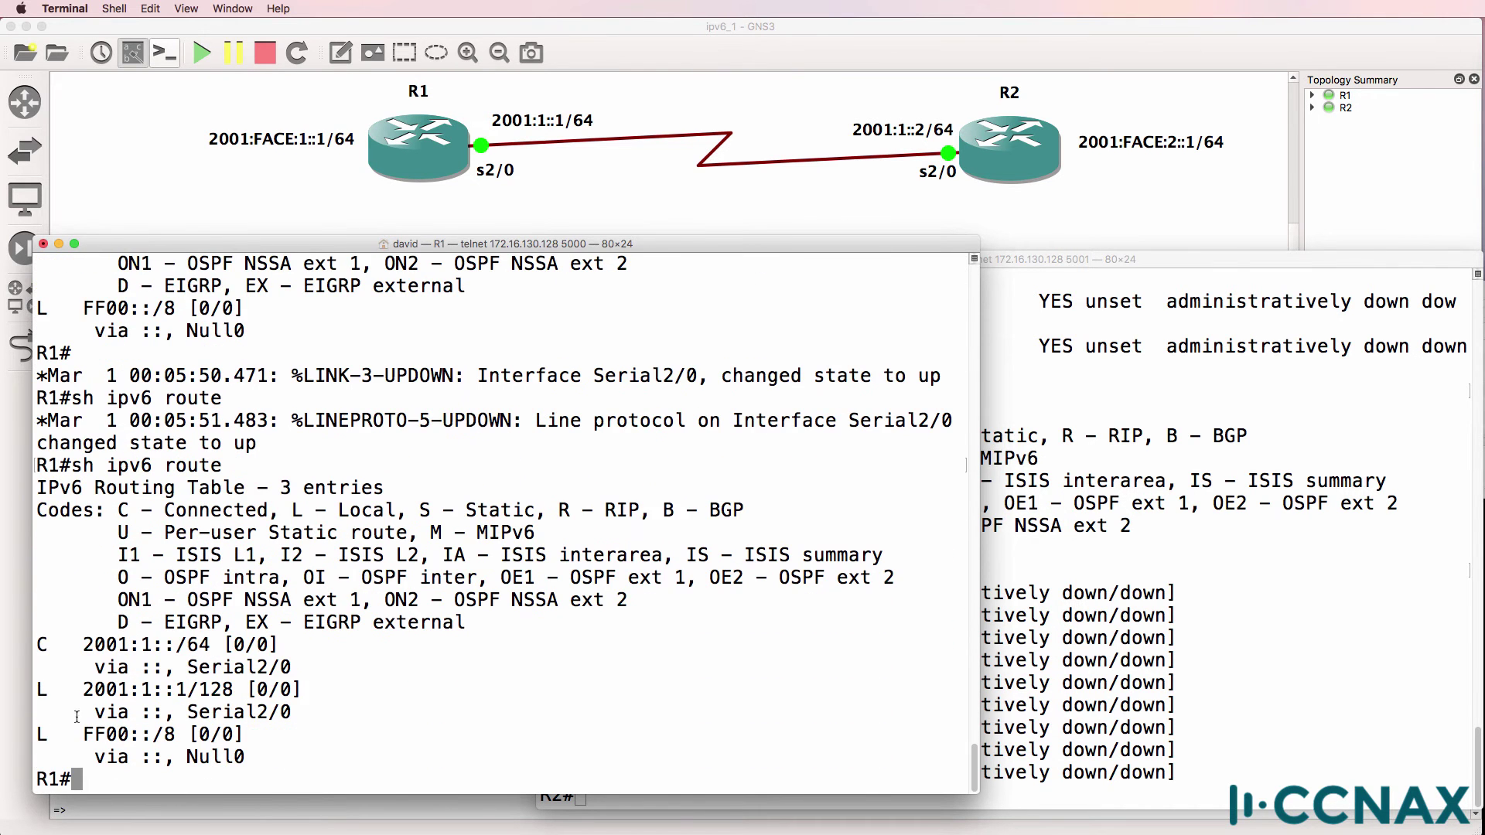
drag(41, 647, 308, 670)
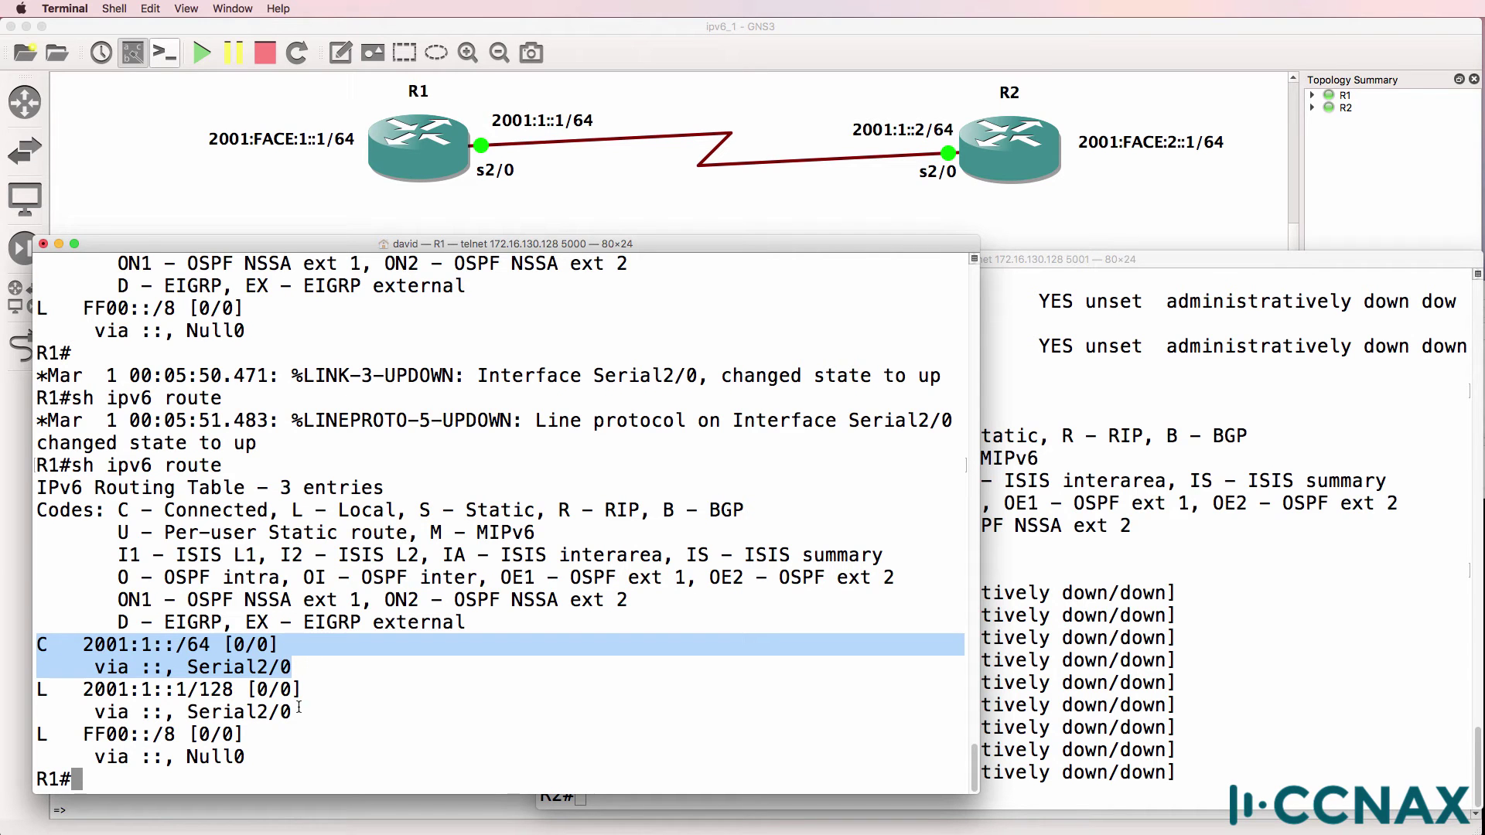
drag(298, 708, 31, 682)
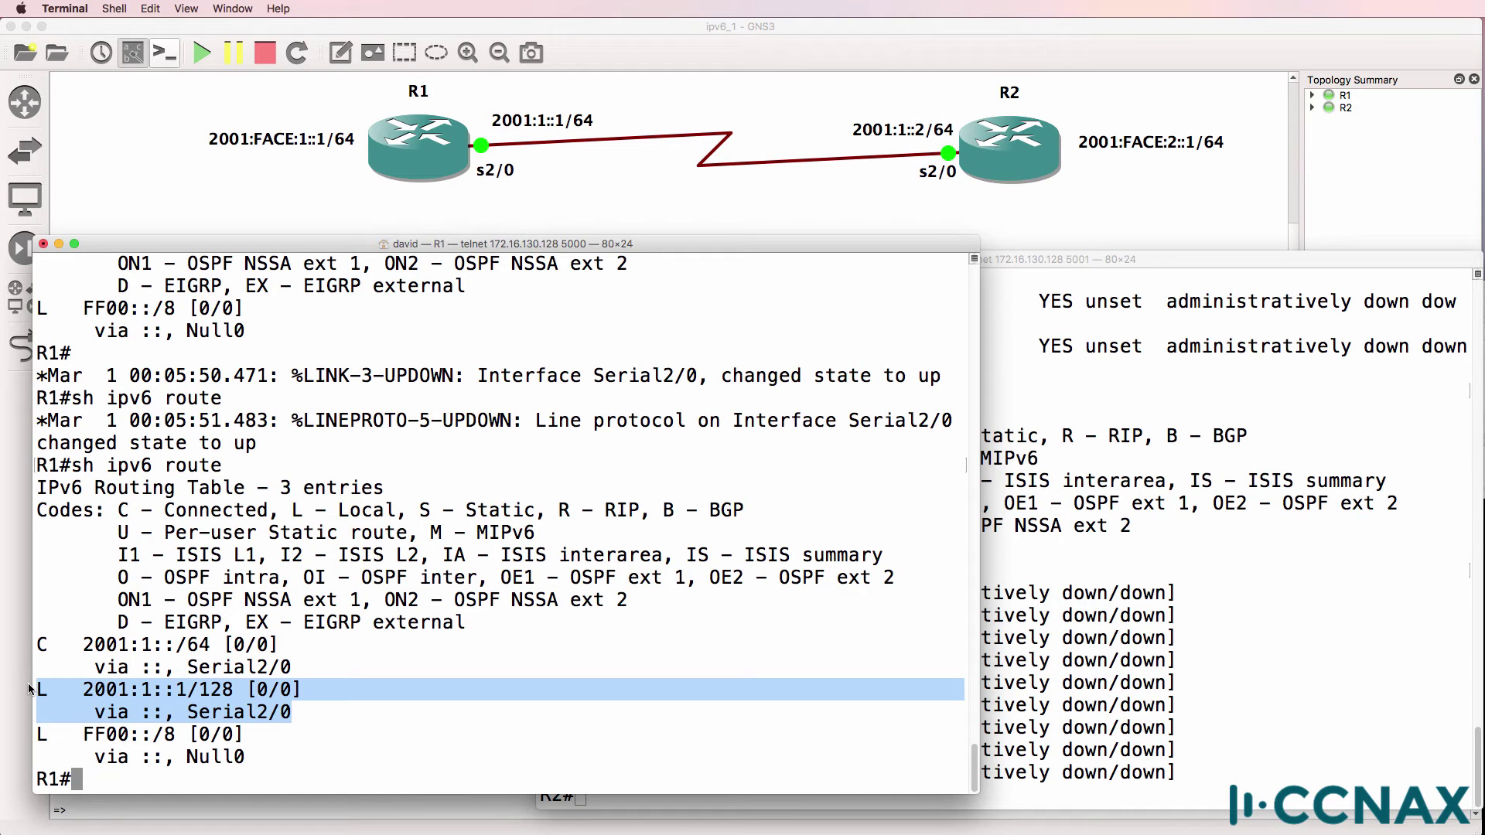
key(Up)
key(Up)
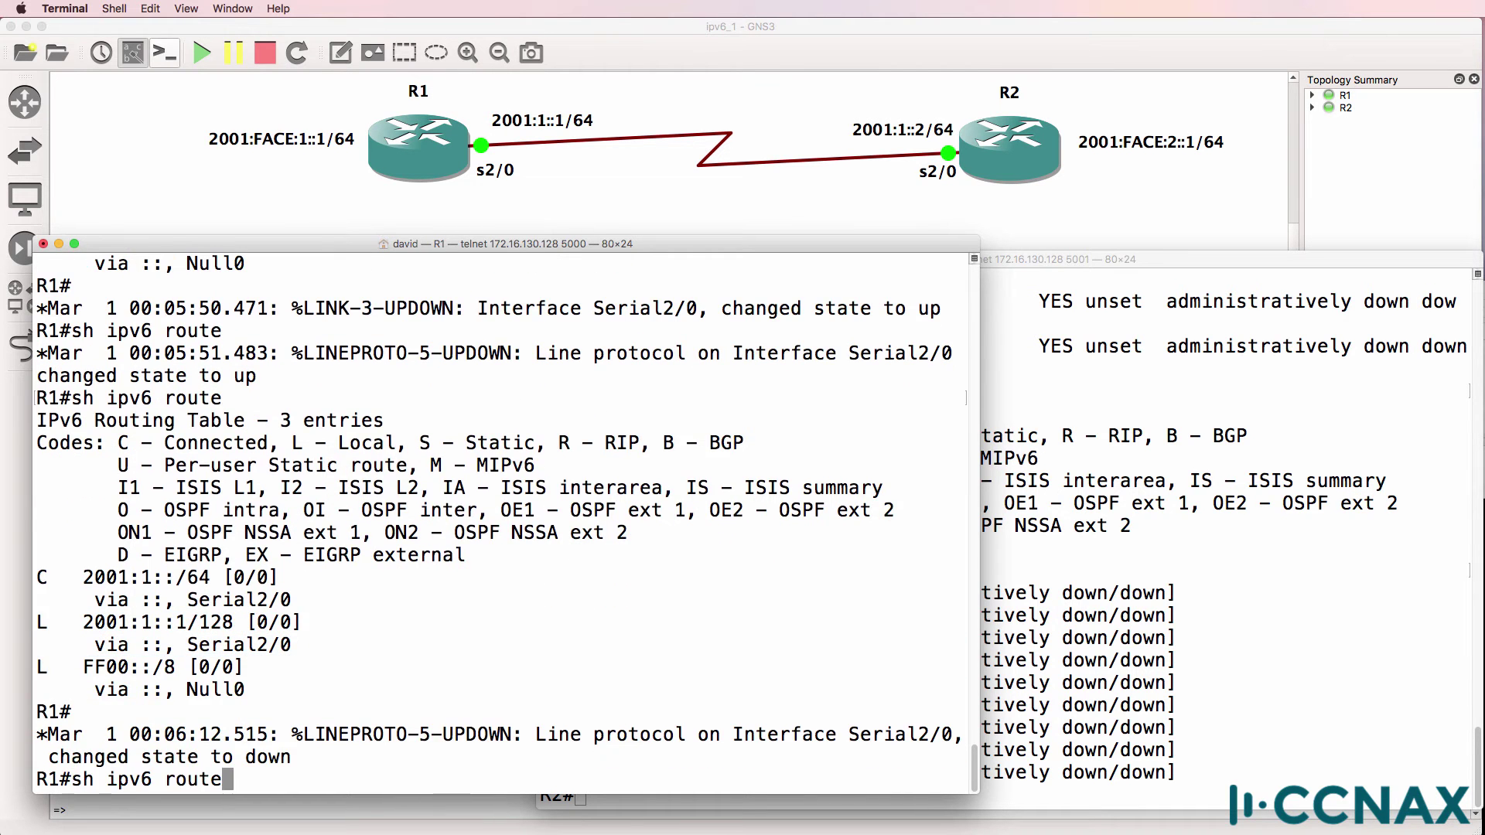
key(Down)
key(Return)
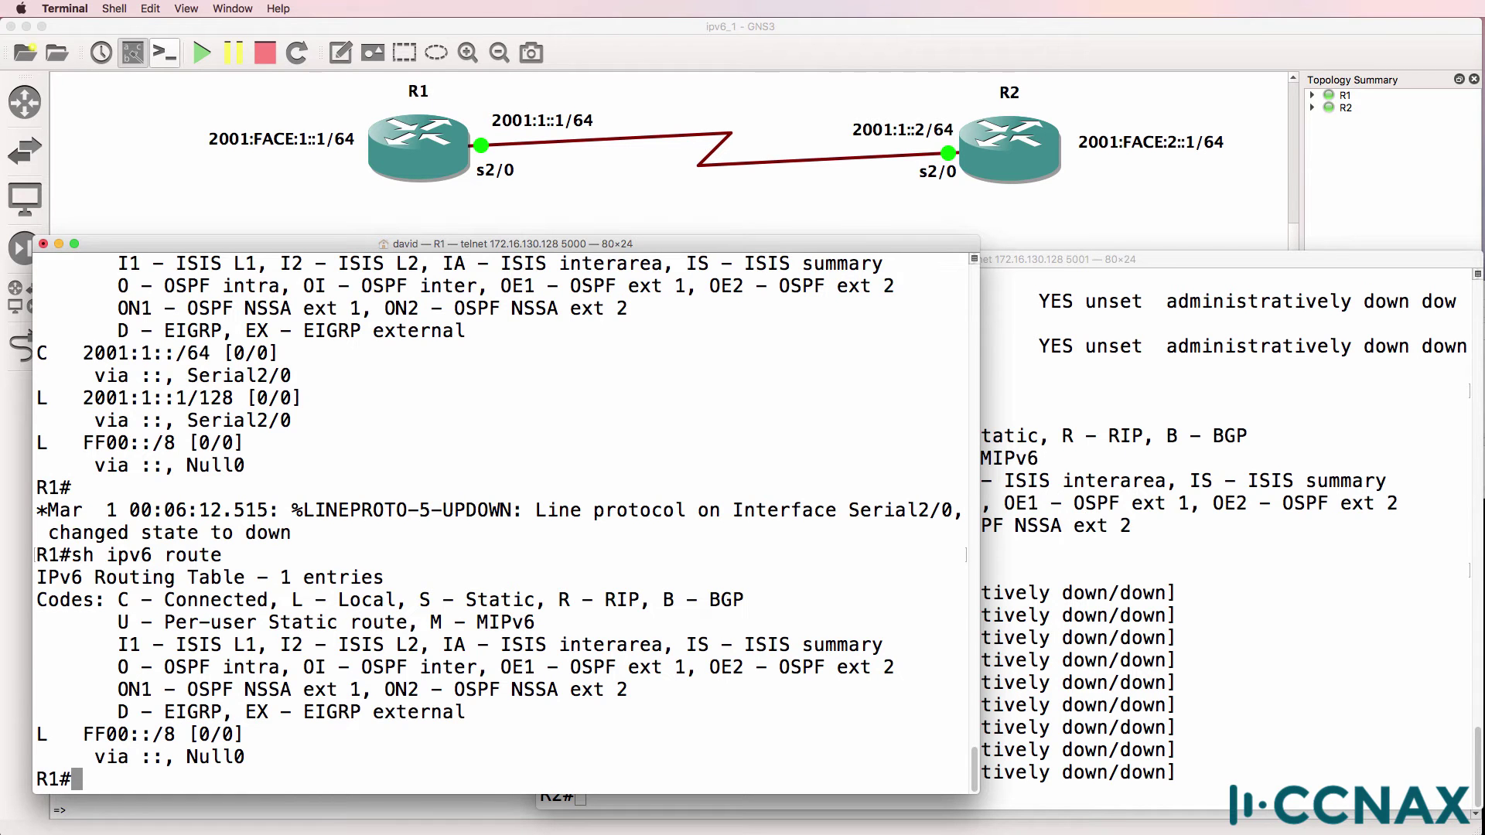
- Assign IPv6 address 2001:FACE:1::1/64 to R1's Loopback0
text(conf t)
key(Return)
text(int l)
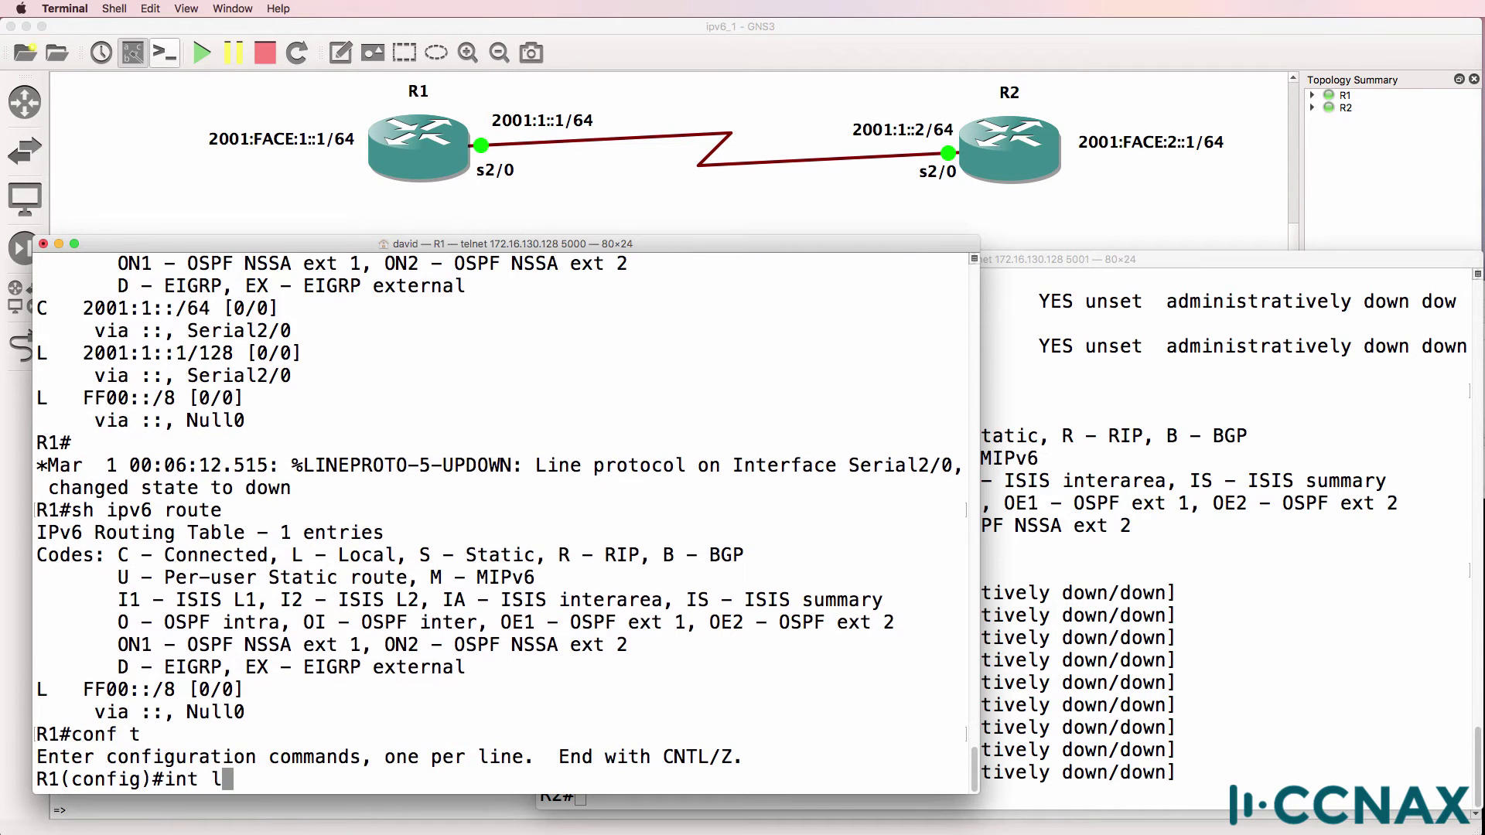
text(oop 0)
key(Return)
text(ipv)
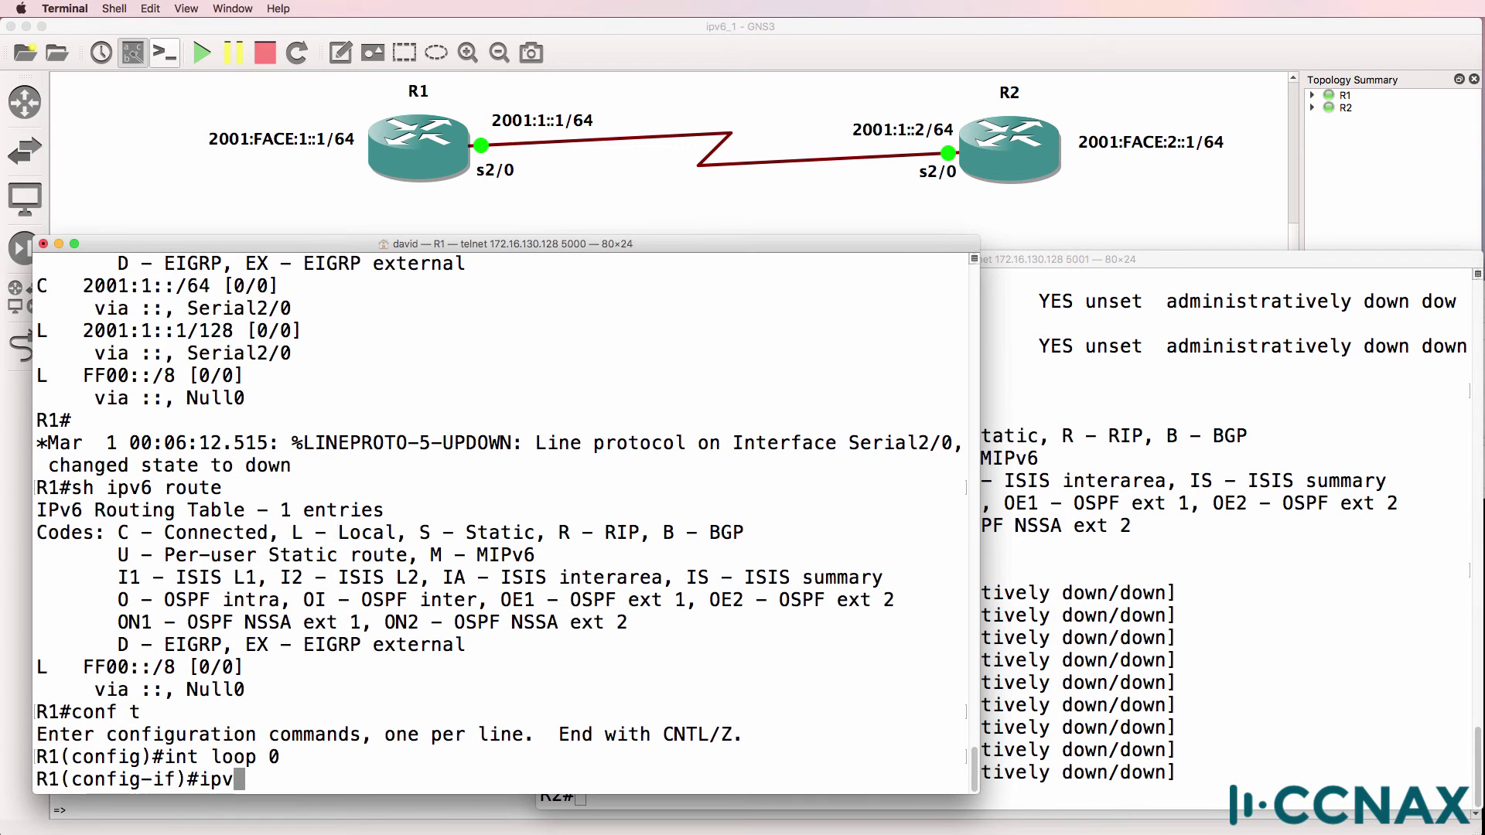
text(6 a)
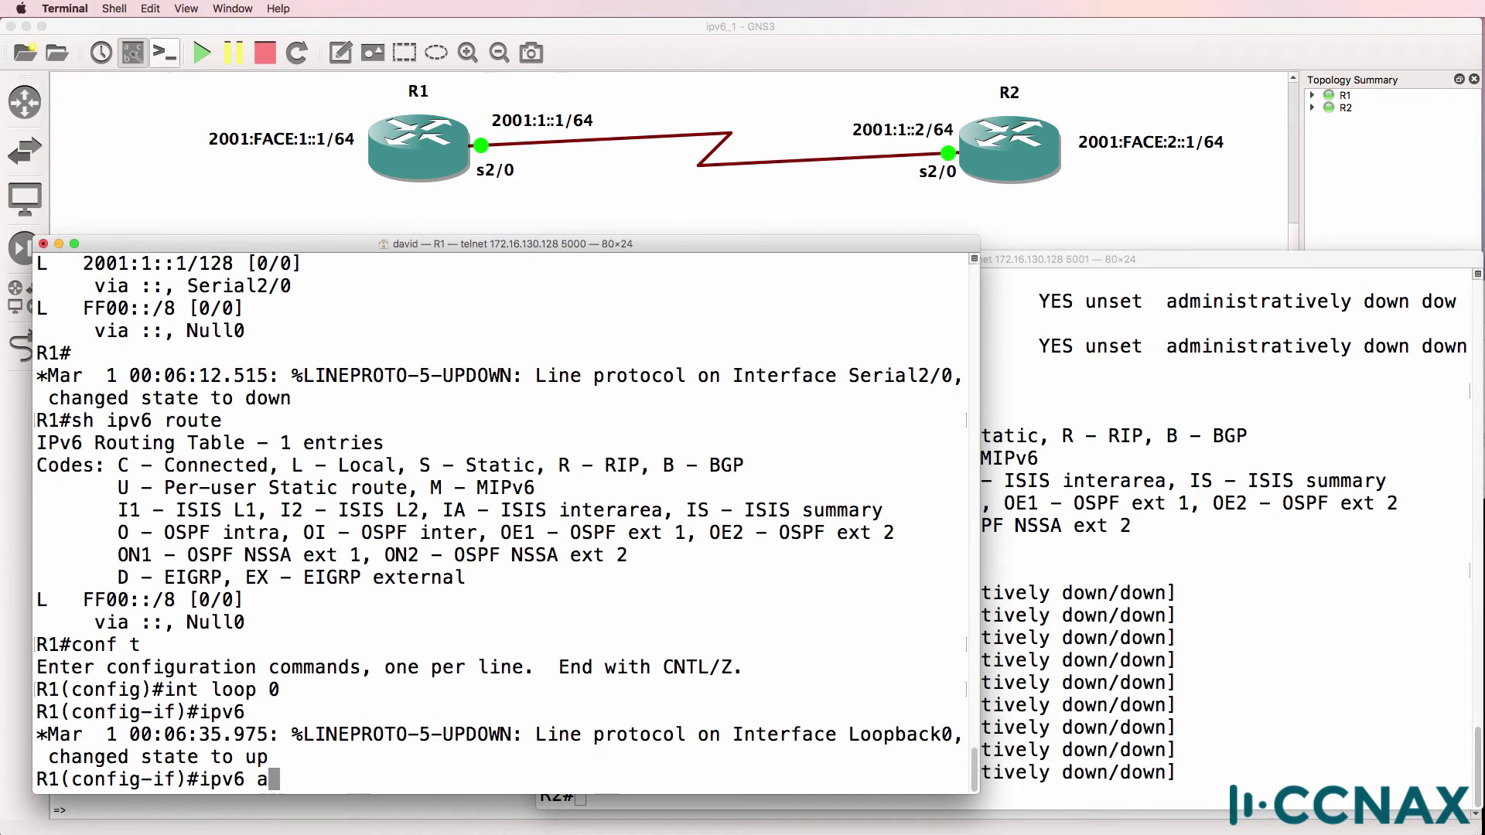
text(dd)
key(Tab)
text(2001:FACE:!)
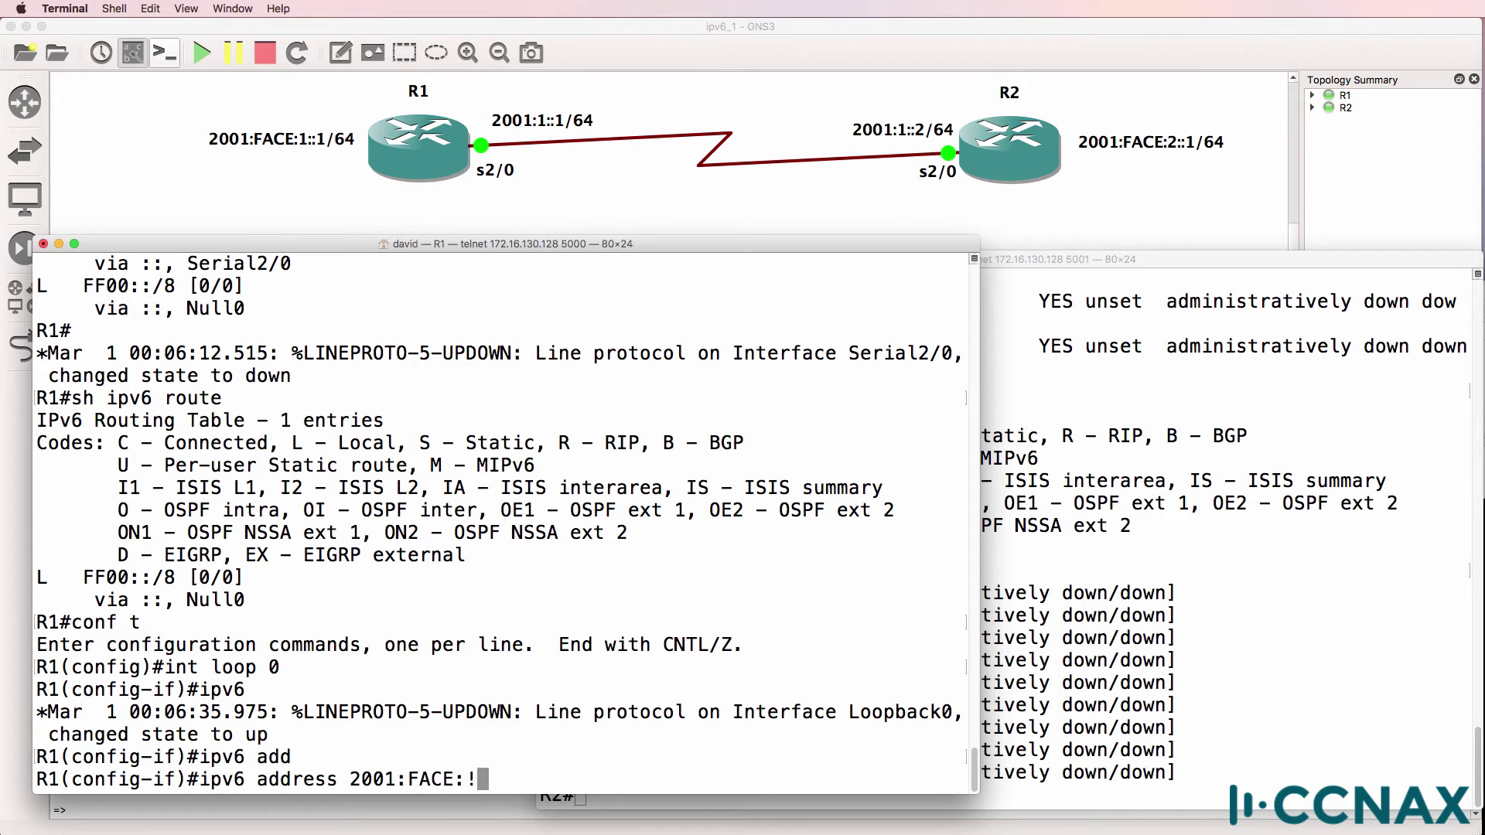
key(BackSpace)
text(1::1/64)
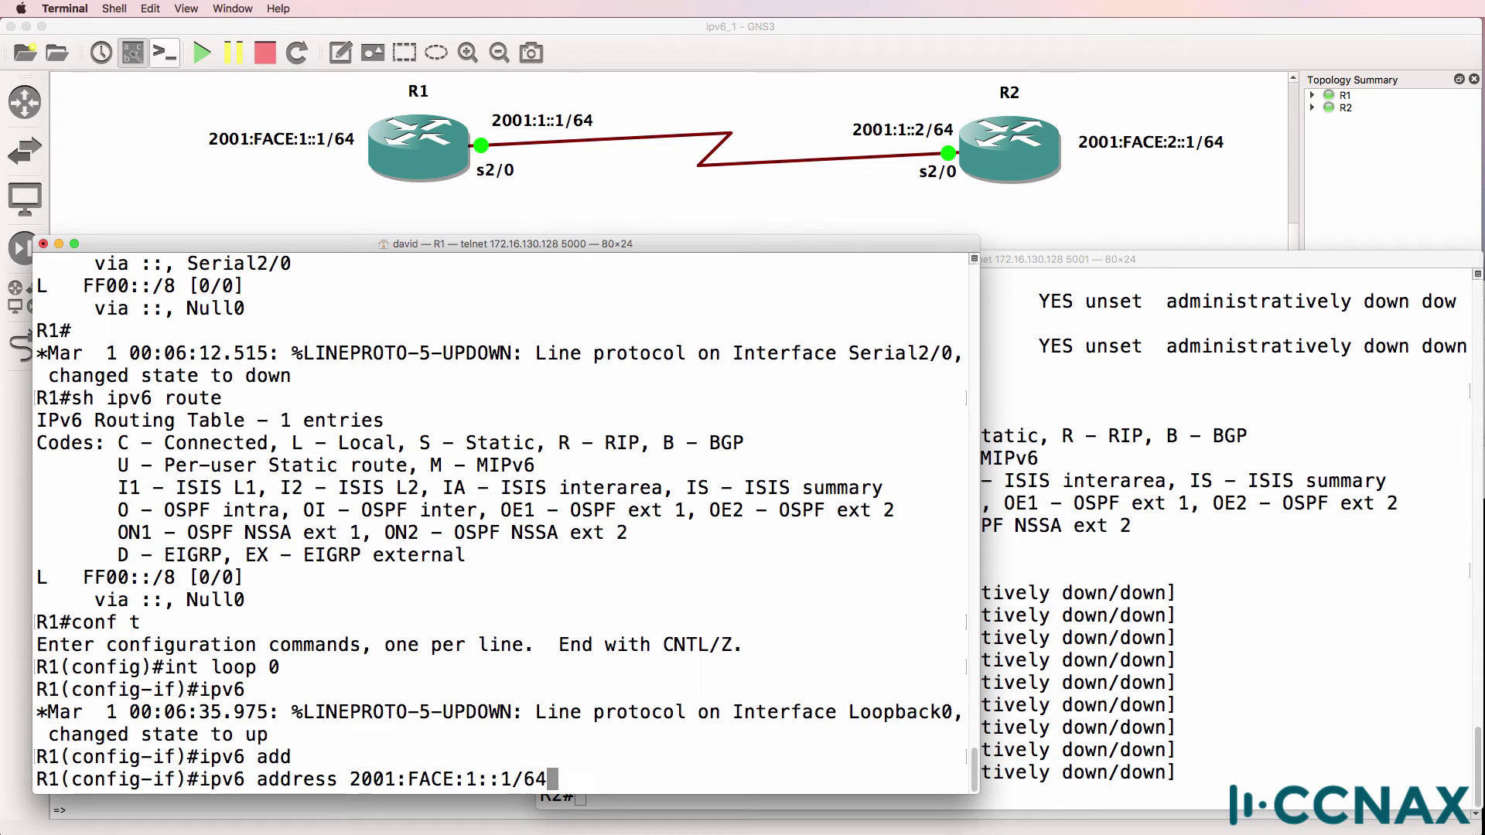
key(Return)
text(end)
key(Return)
- Display the IPv6 routes and highlight the 2001:FACE:1::/64 and 2001:FACE:1::1/128 entries
text(sh ipv6 route)
key(Return)
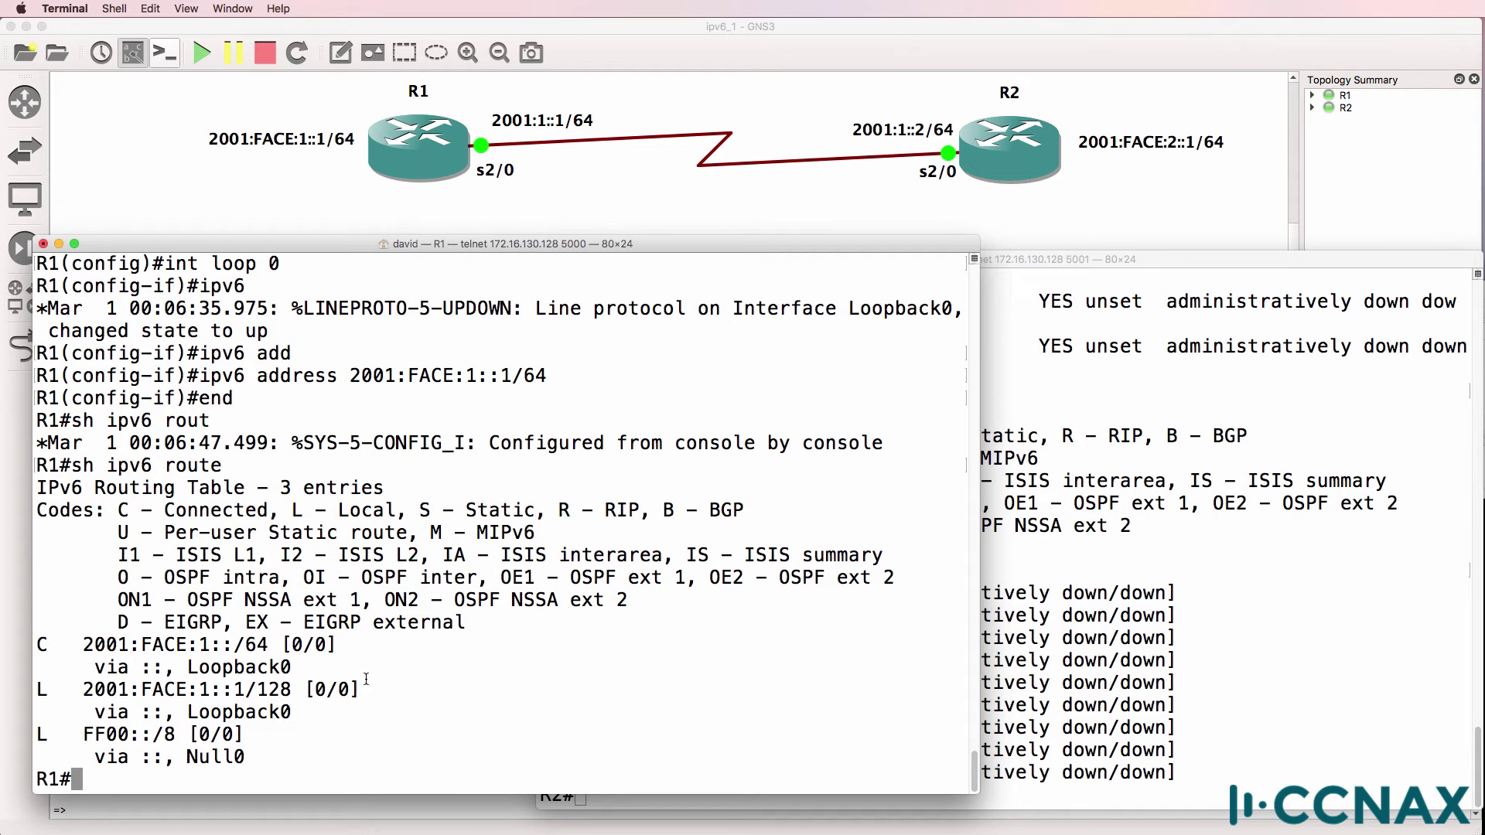
drag(341, 678, 2, 644)
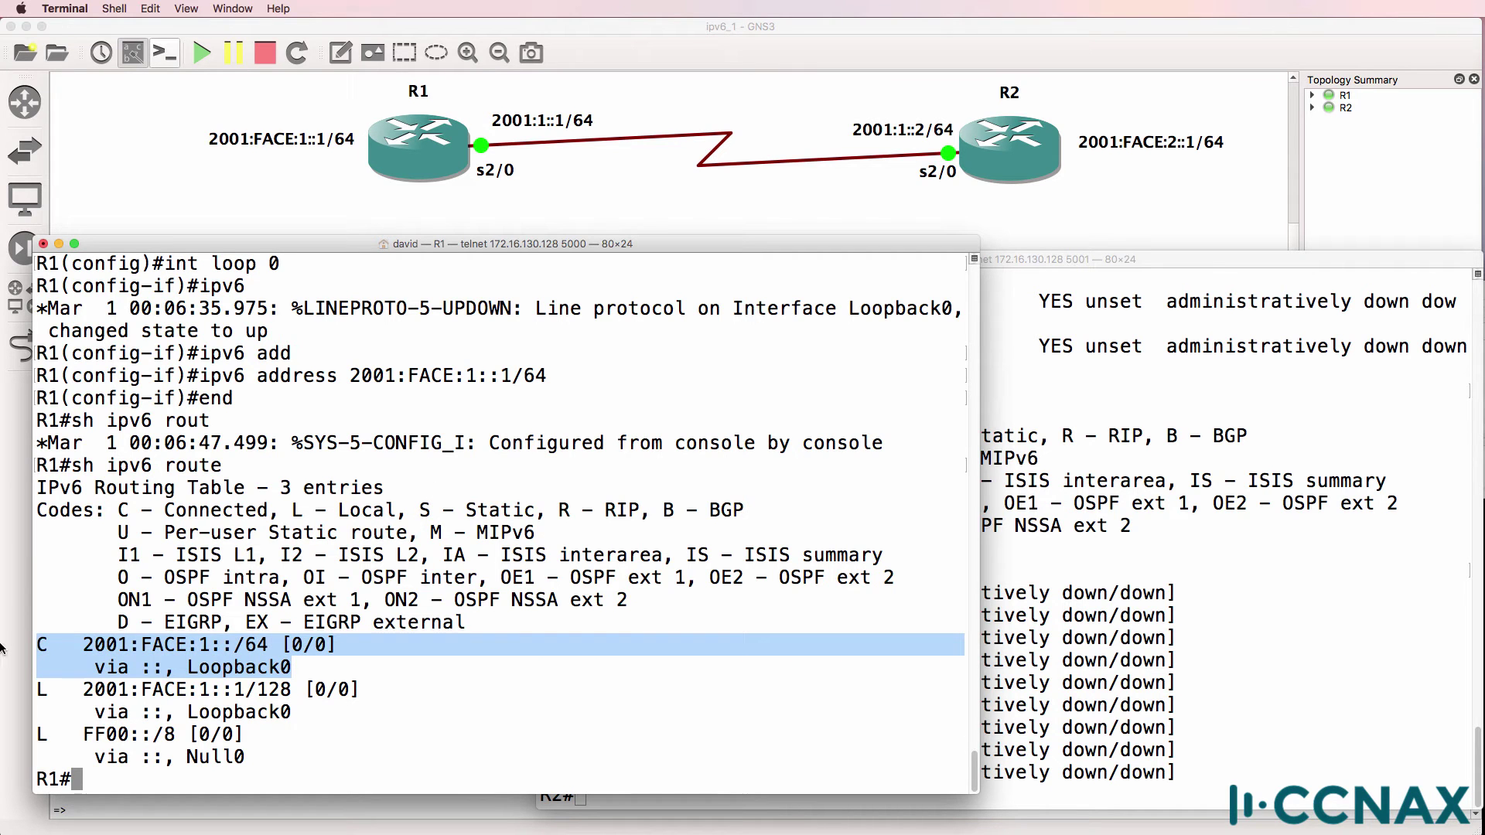
drag(372, 697, 32, 691)
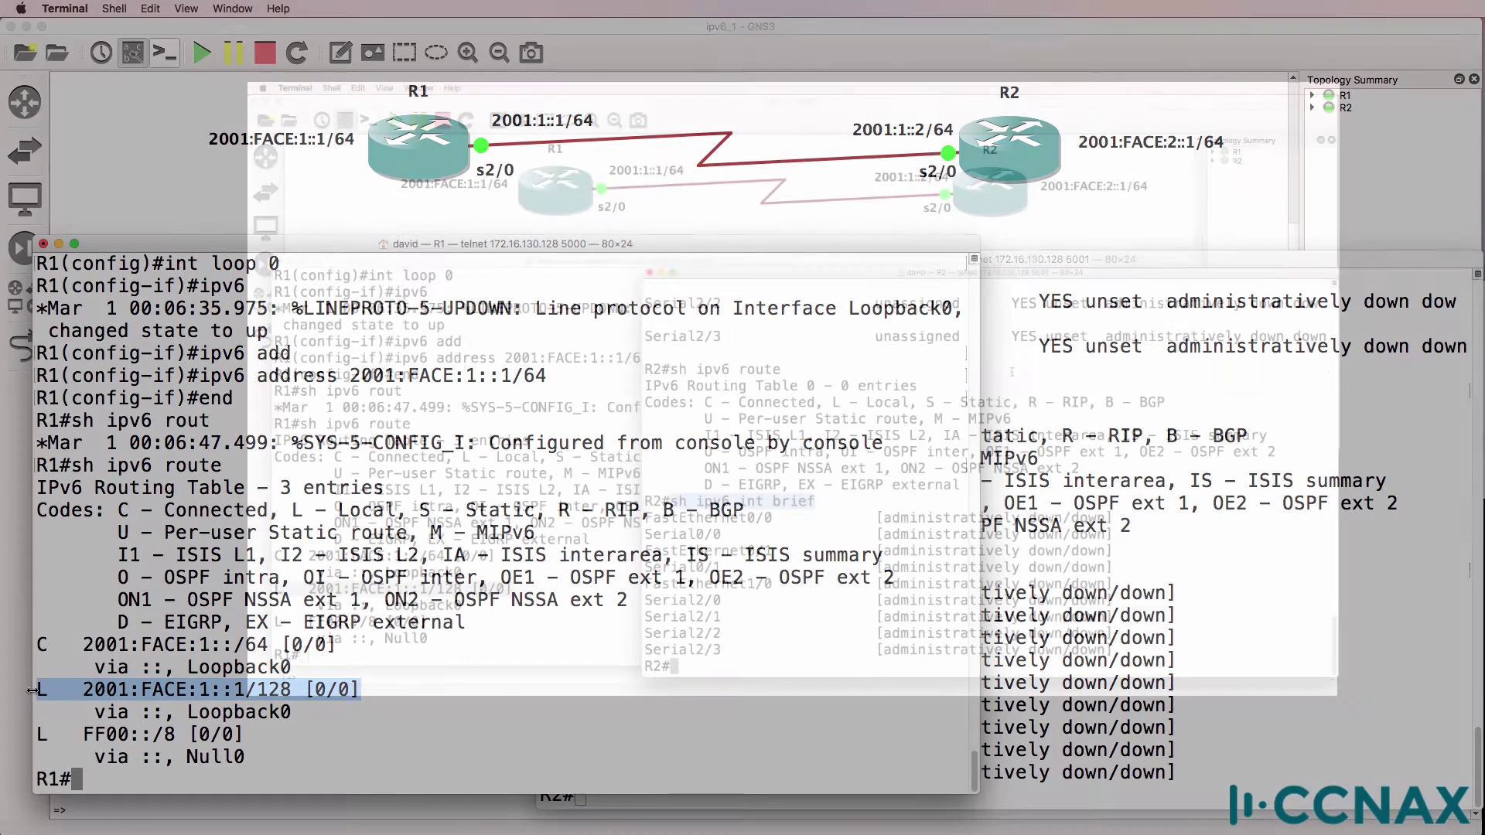
- Review R2's IPv6 interface summary and its current IPv6 routing table
click(1237, 495)
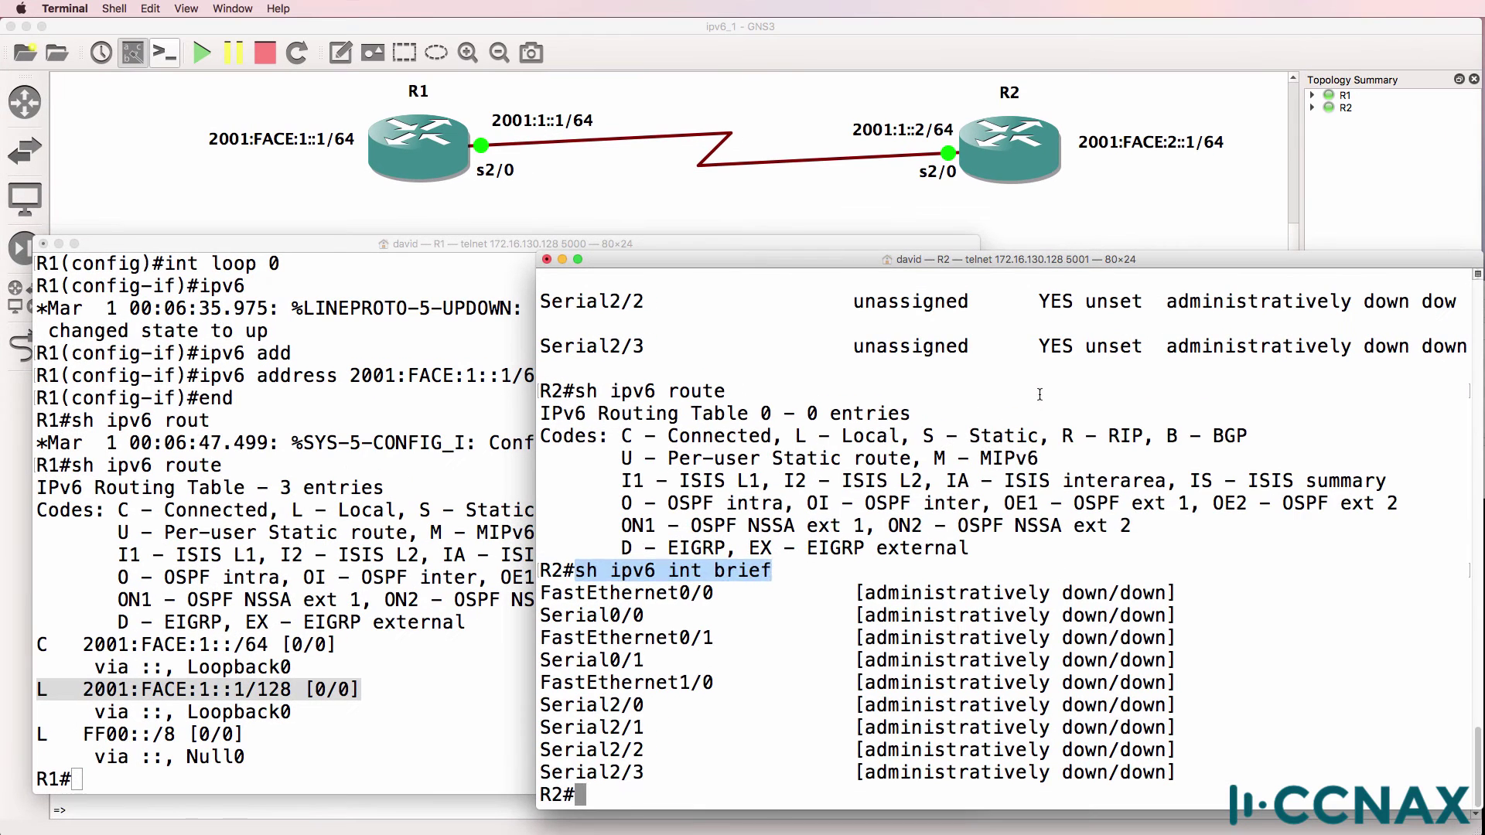
key(Up)
key(Return)
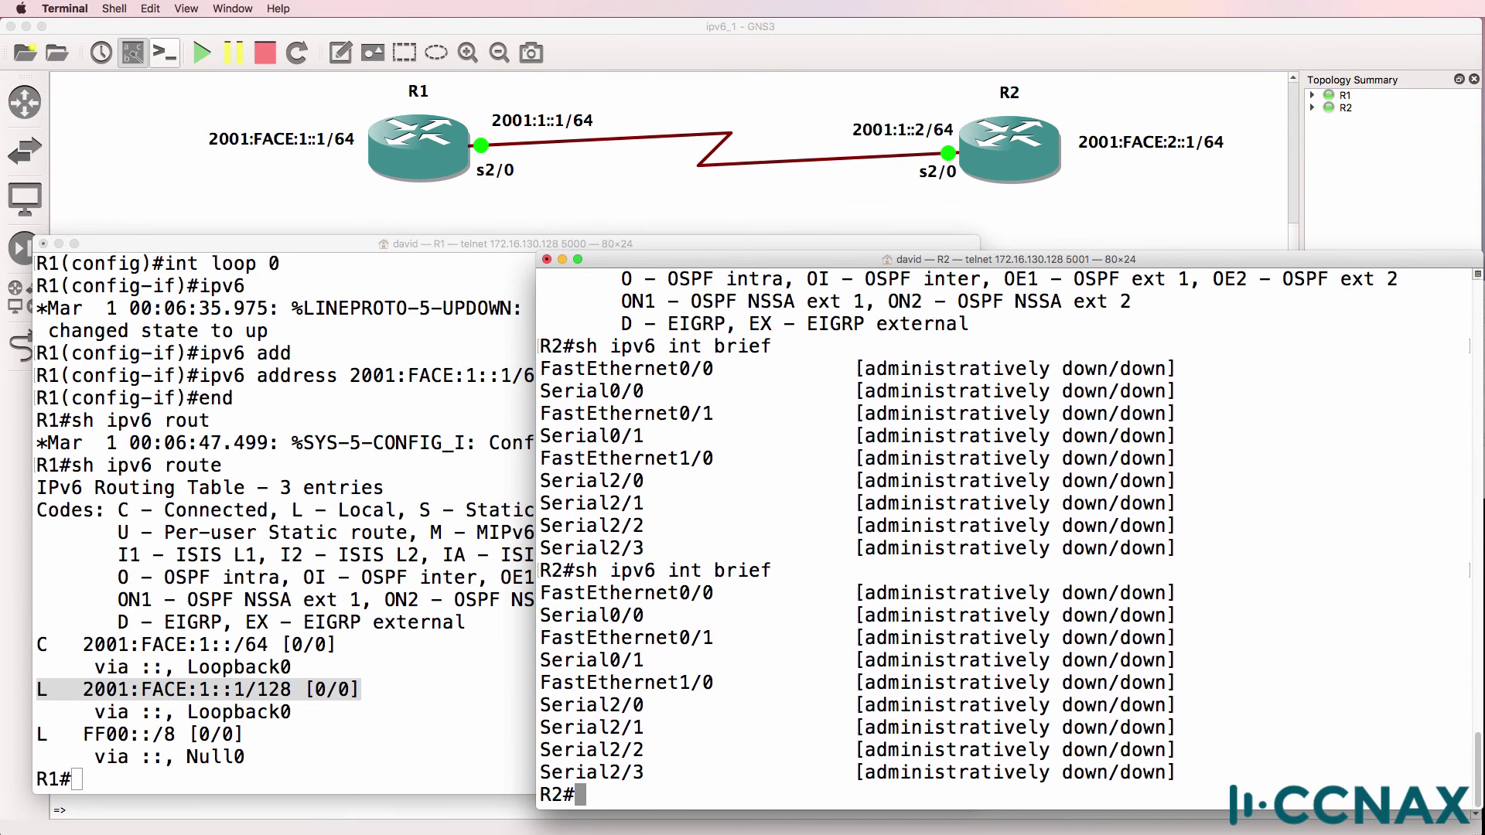
text(sh ipv6 route)
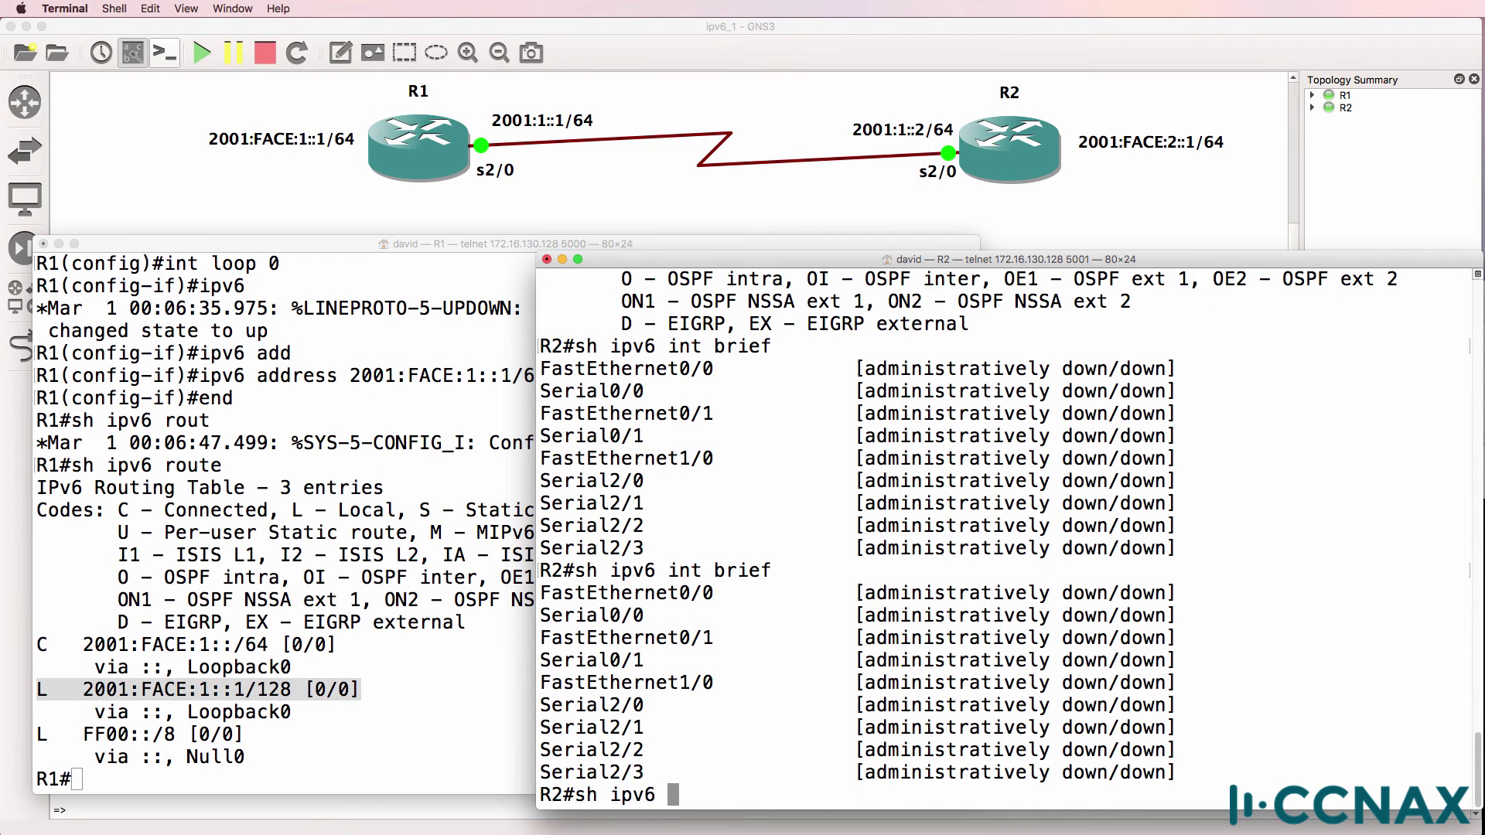
key(Return)
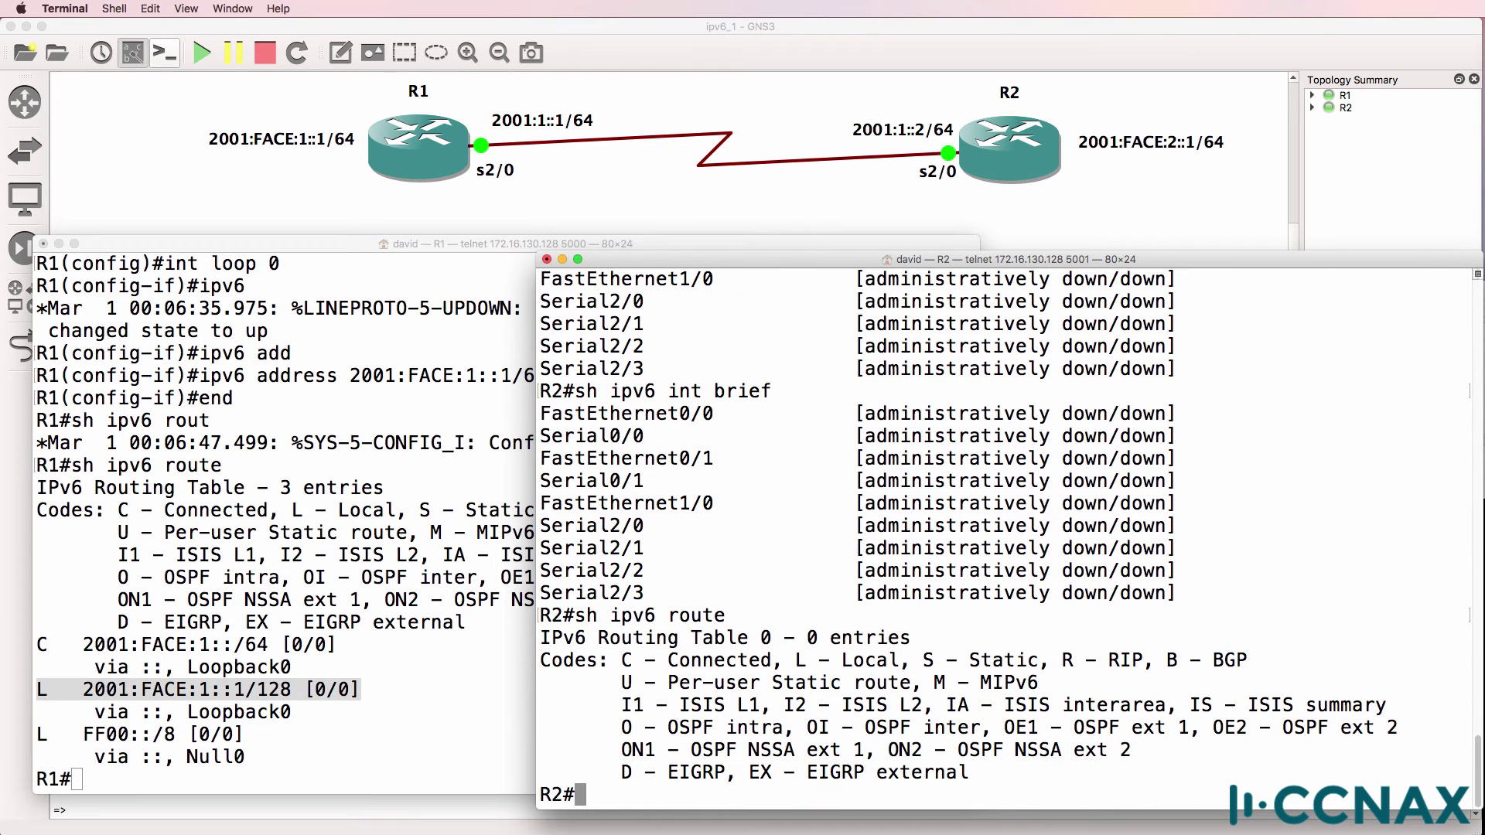
- Enter configuration mode on R2 and enable IPv6 unicast routing
text(conf t)
key(Return)
text(ipv6 )
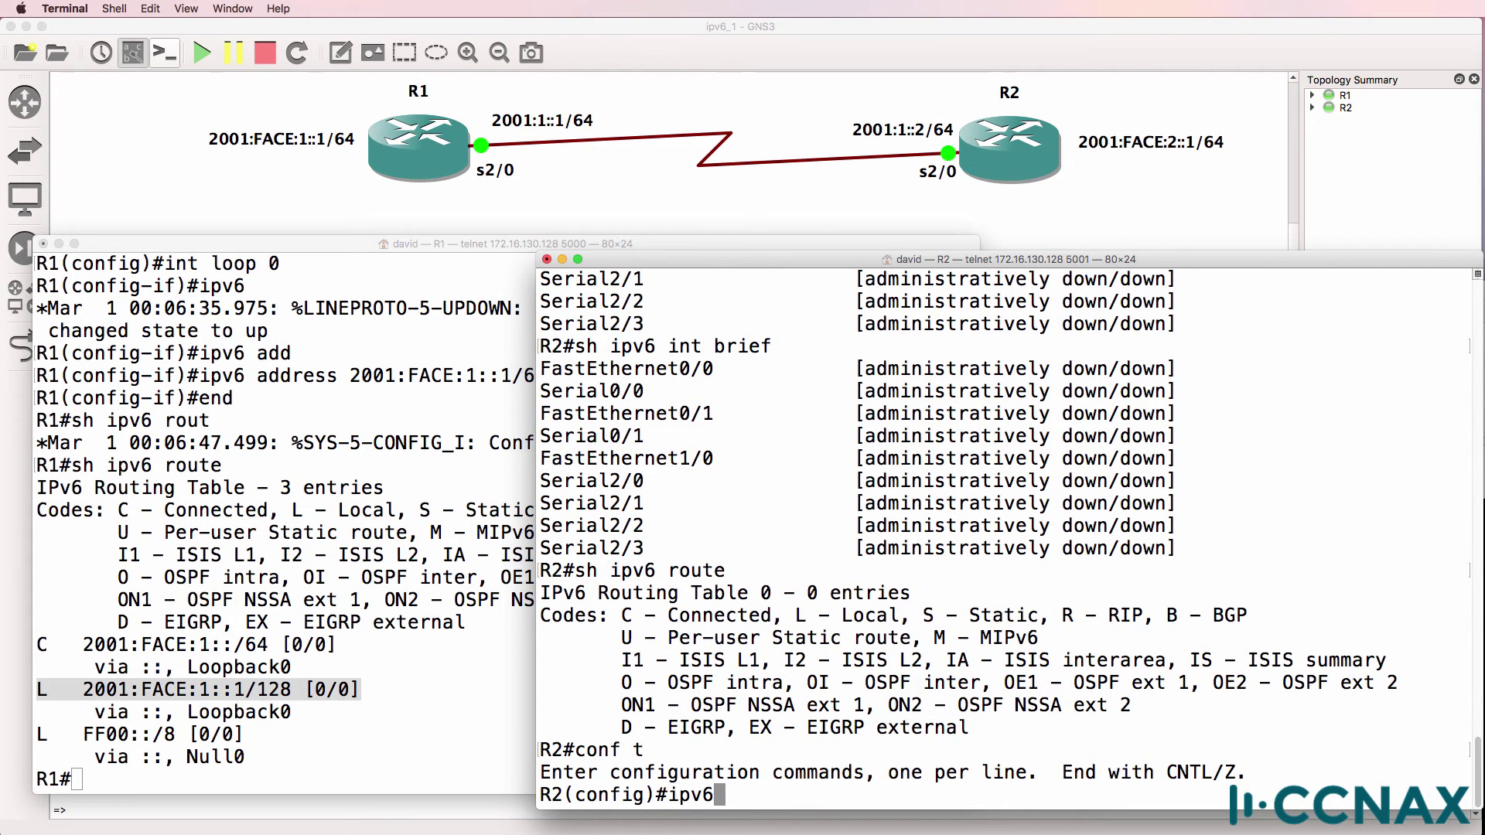
text(un)
key(Tab)
key(Return)
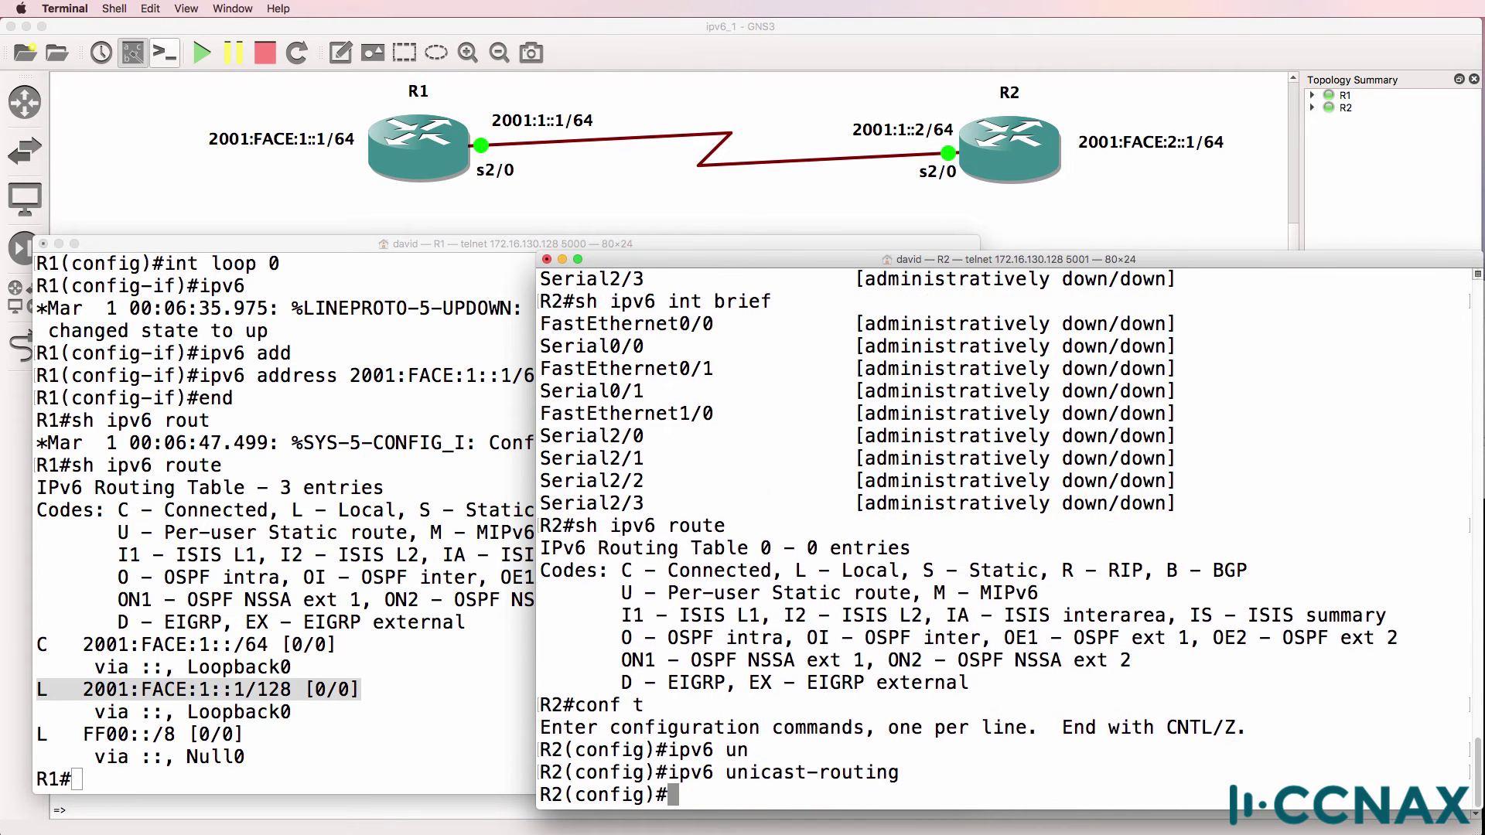
- Bring up R2's Serial2/0 and assign it IPv6 address 2001:1::2/64
text(int s2/0)
key(Return)
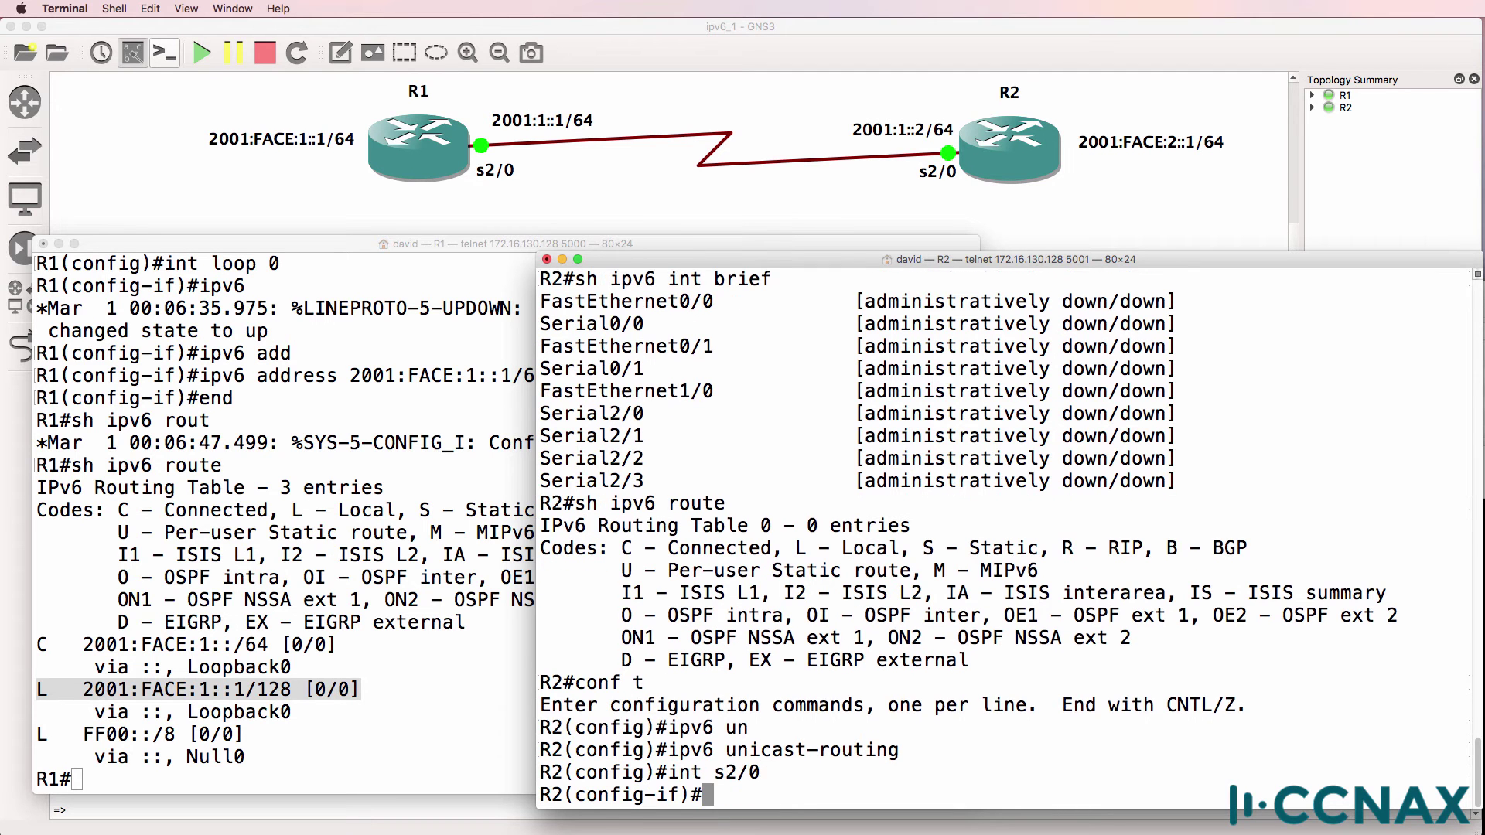
text(no shut)
key(Return)
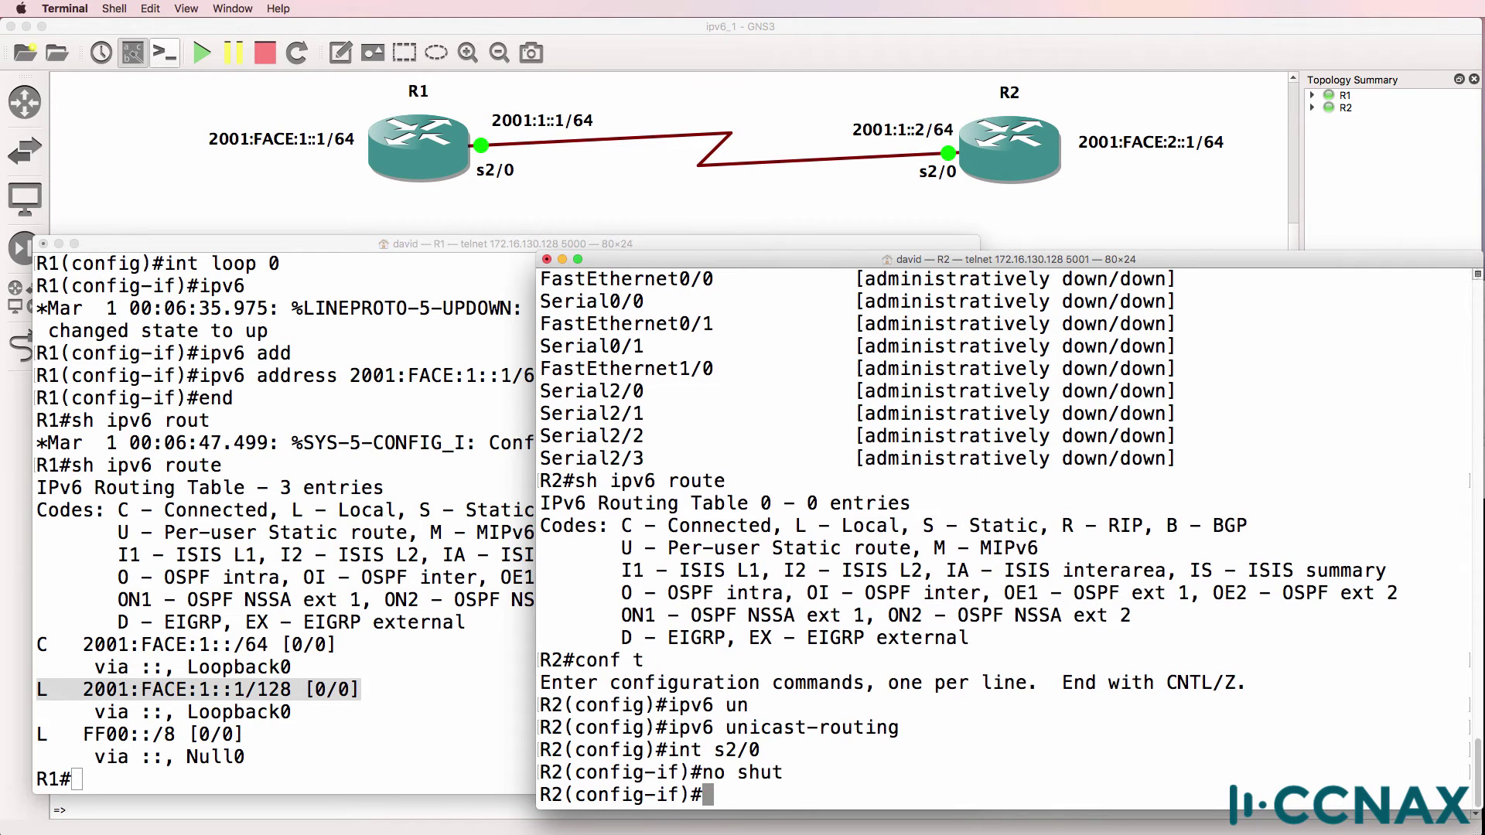
text(ipv6 add)
key(Tab)
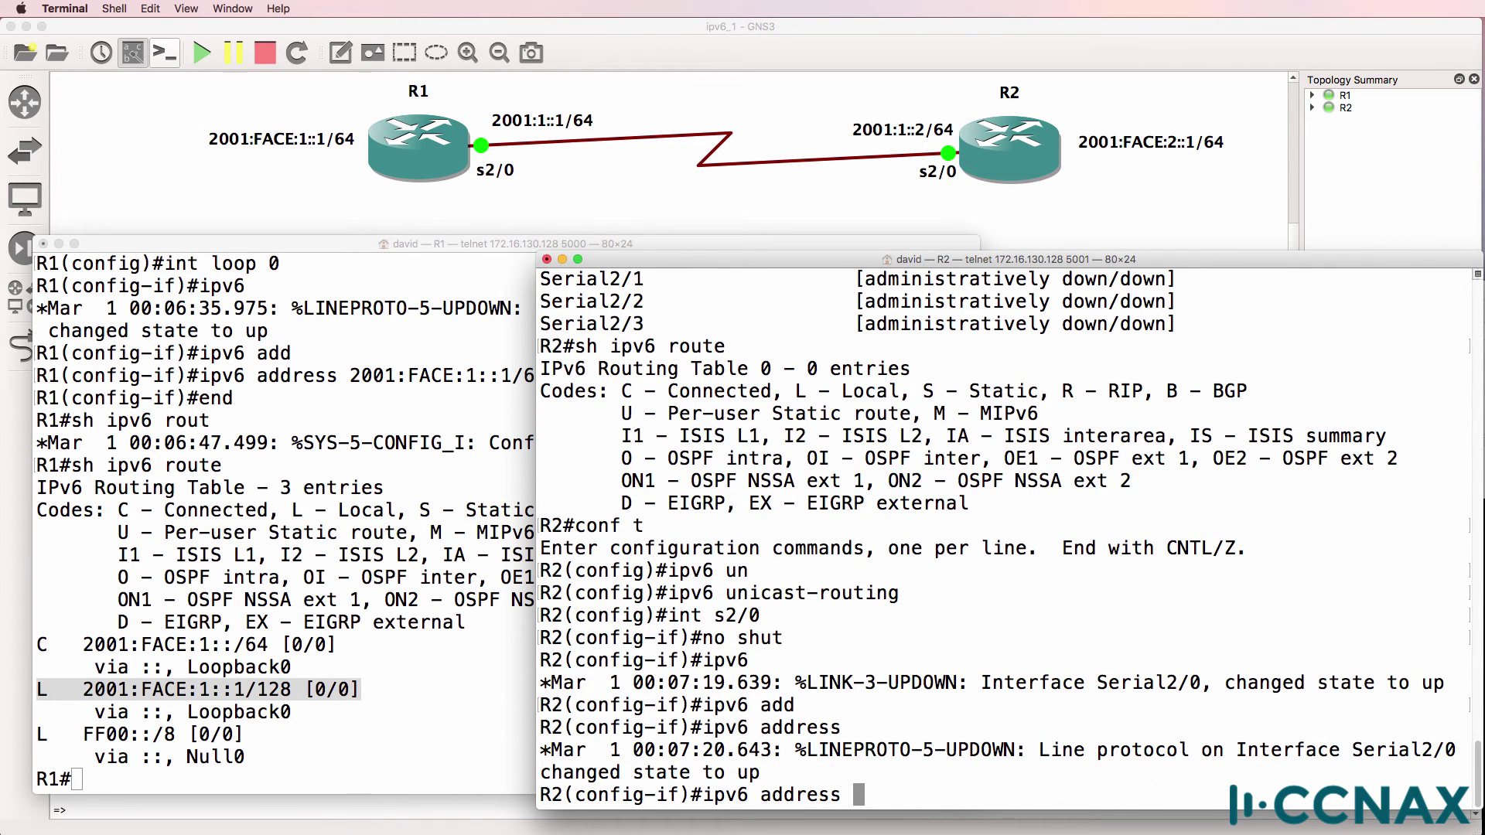
text(2001:1:)
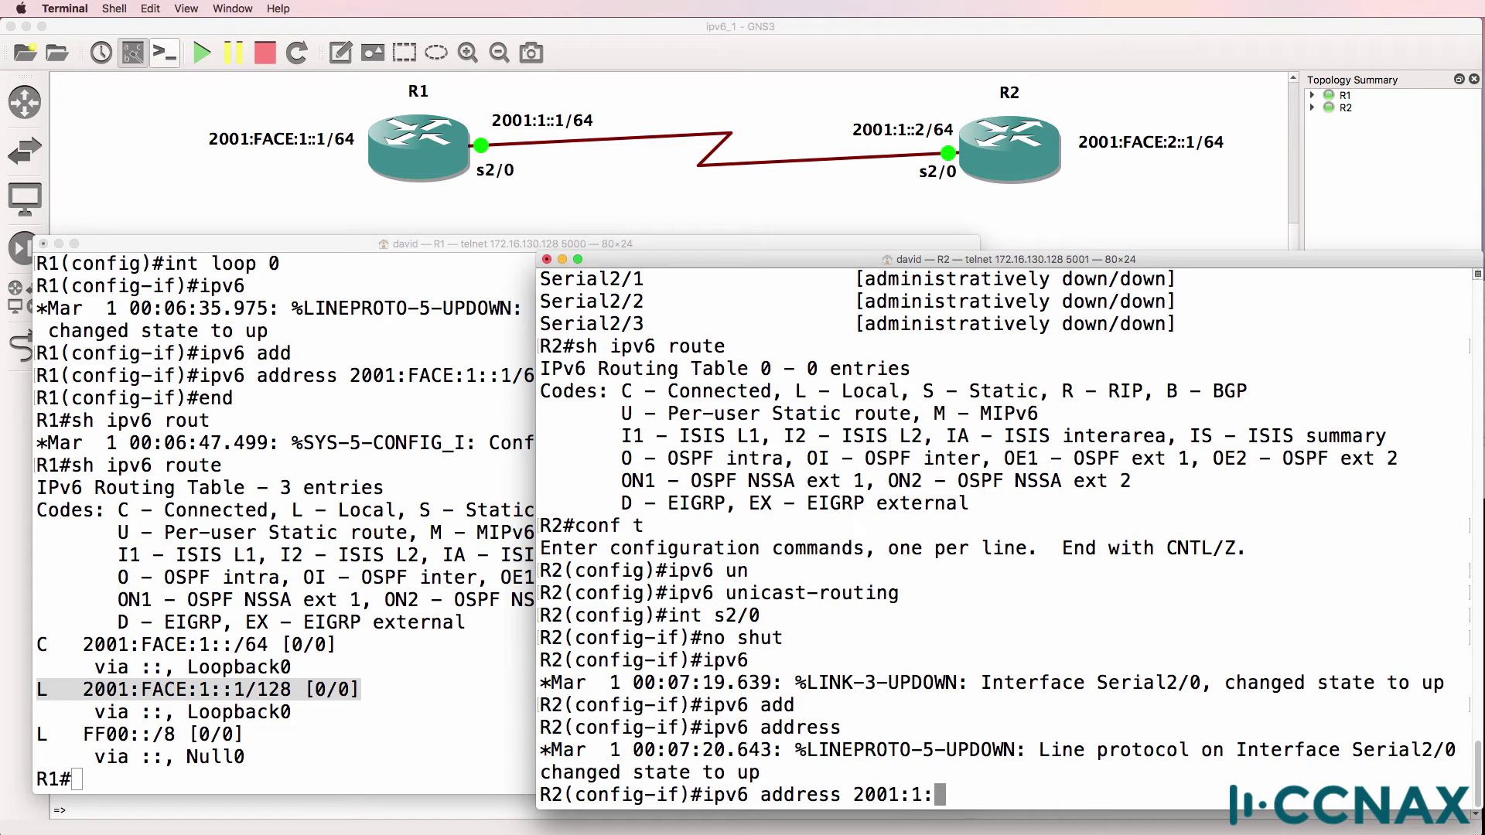
text(:2/65)
key(BackSpace)
text(4)
key(Return)
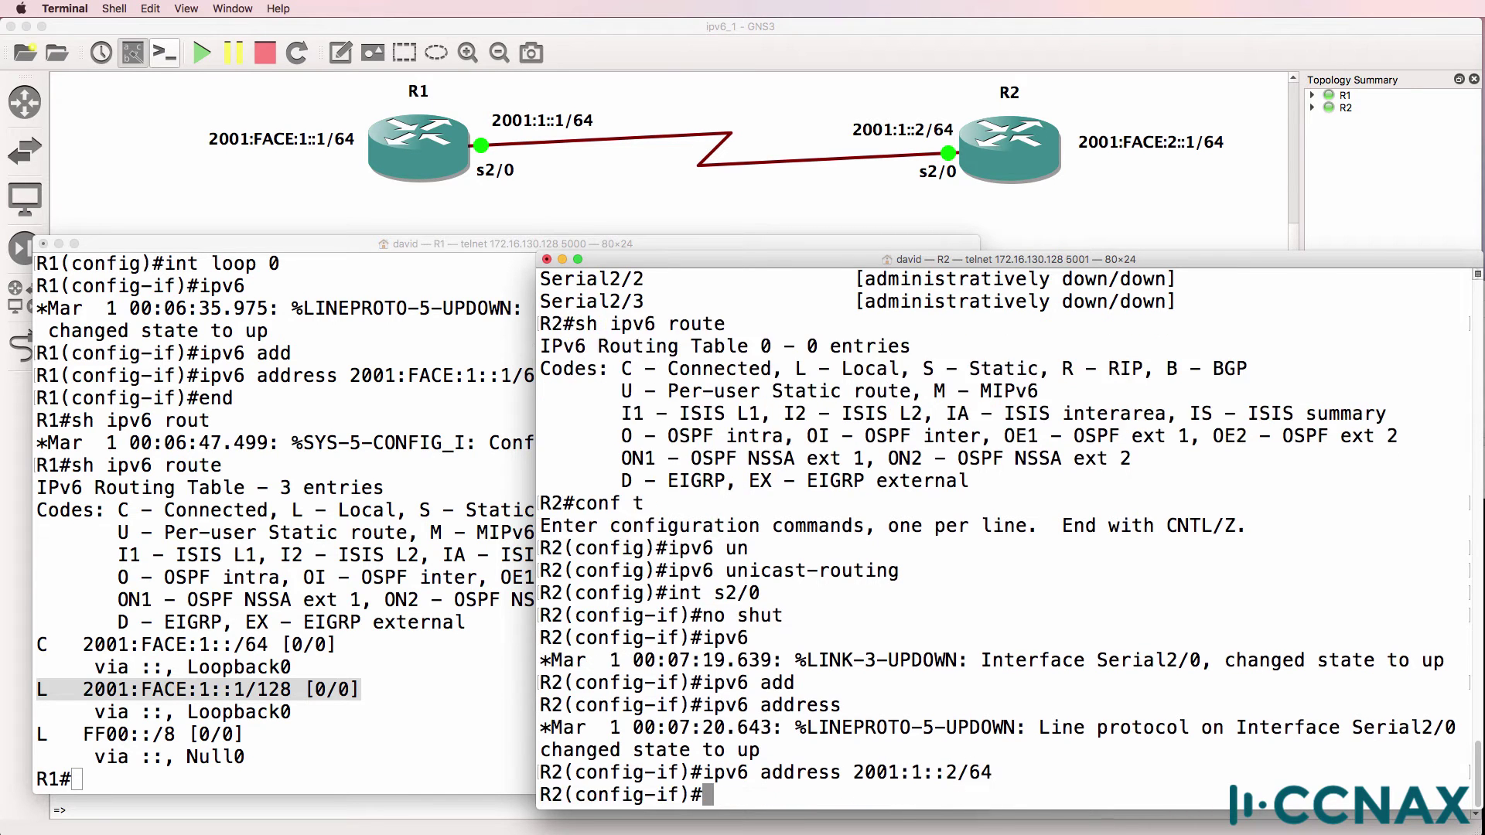
- Assign 2001:FACE:2::1/64 to R2's Loopback0 and exit configuration mode
text(int loop 0)
key(Return)
text(ip)
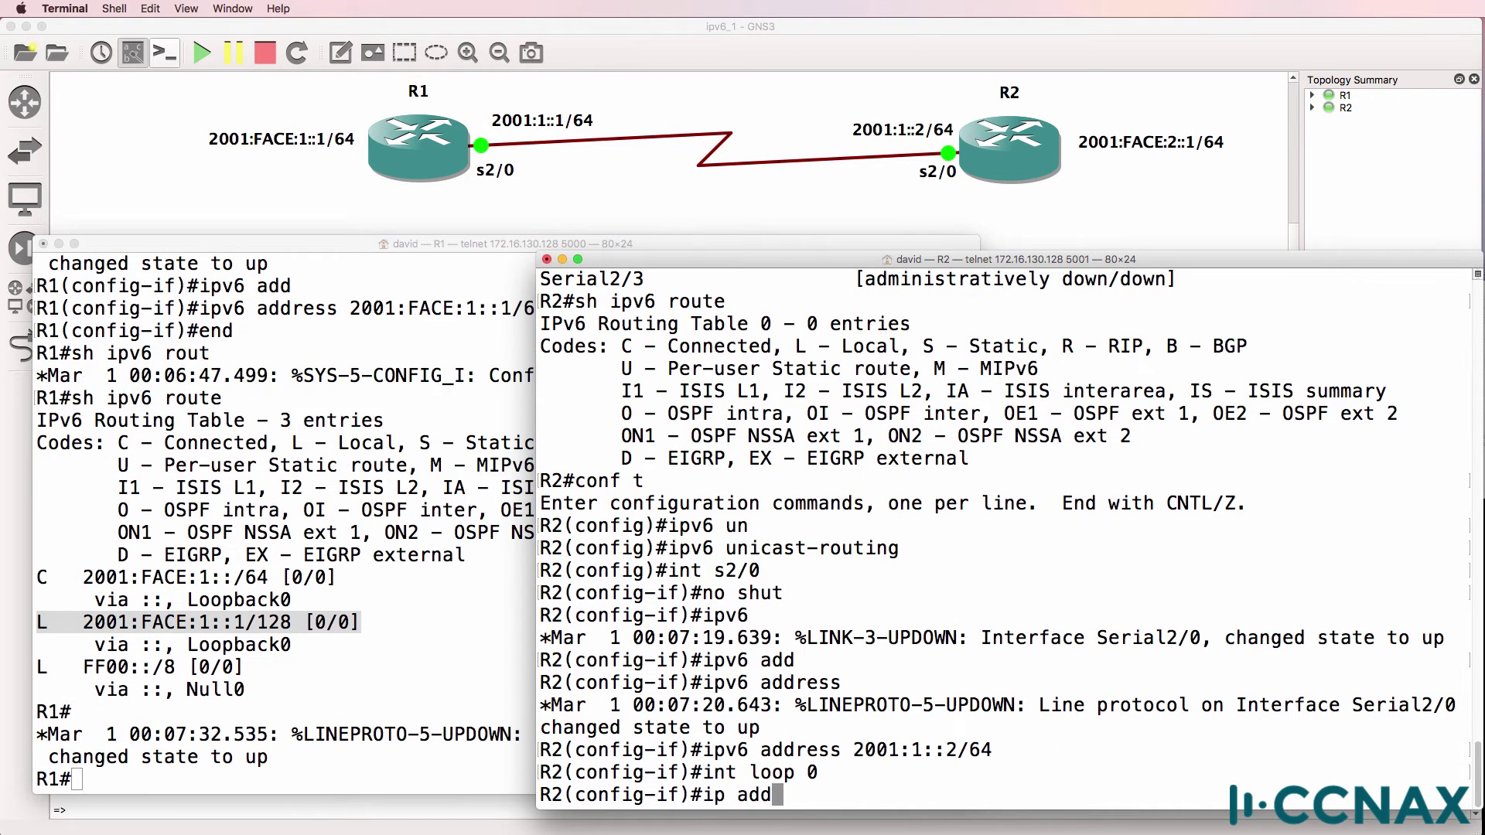
text(v6 )
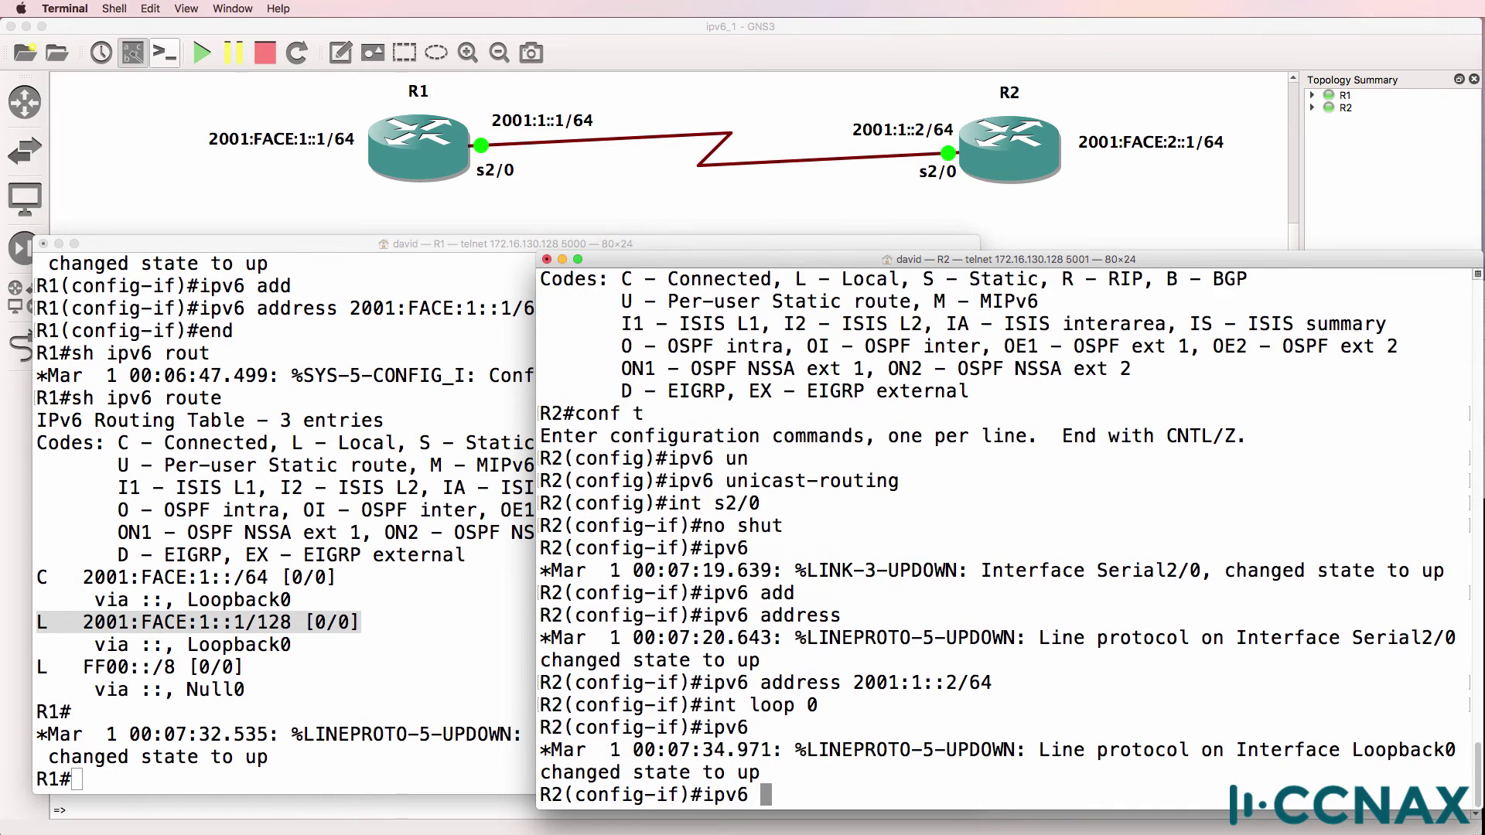
text(add)
key(Tab)
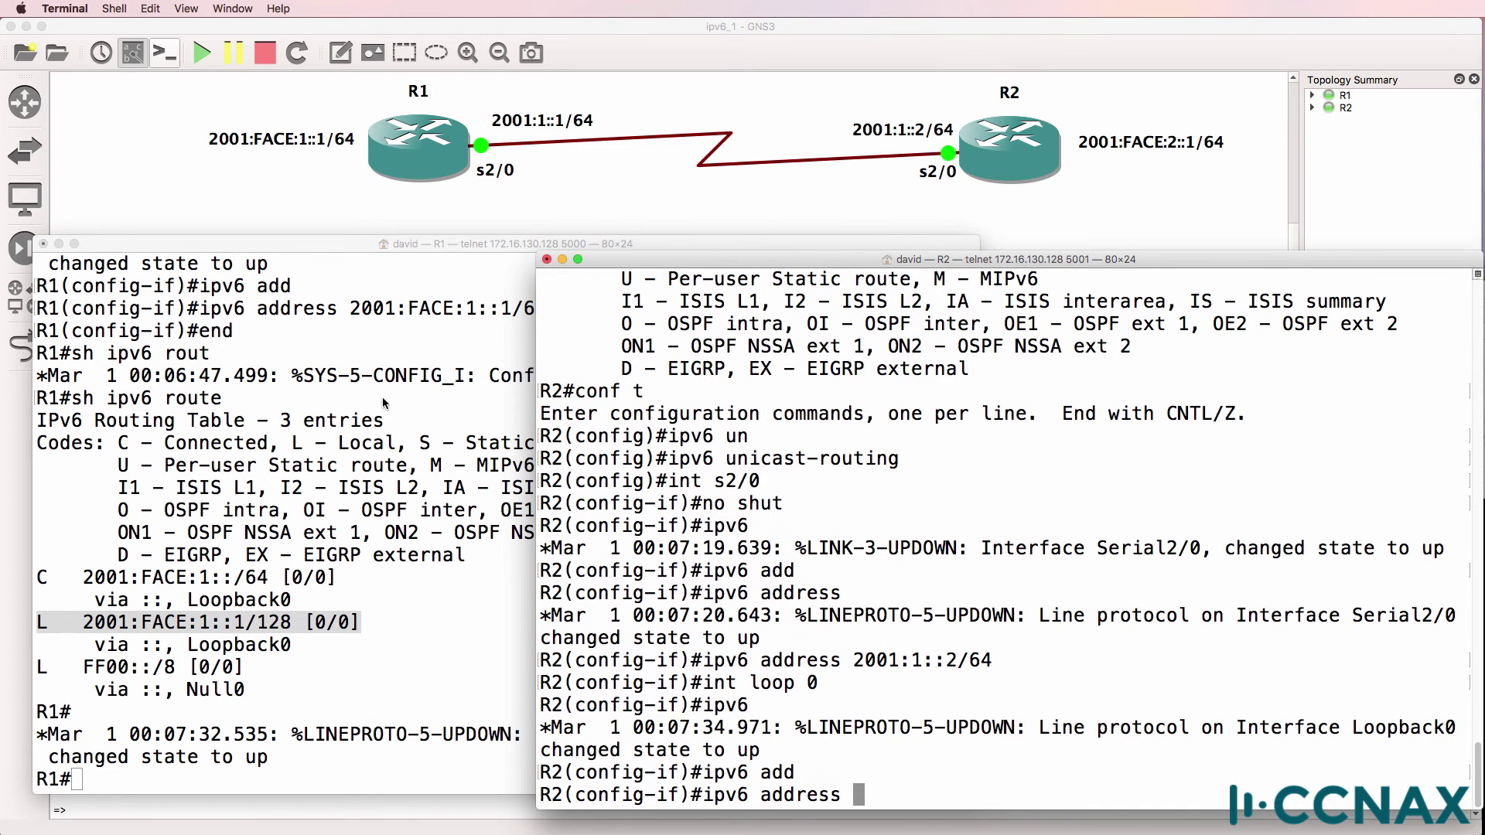
click(406, 680)
click(289, 750)
drag(289, 751, 21, 719)
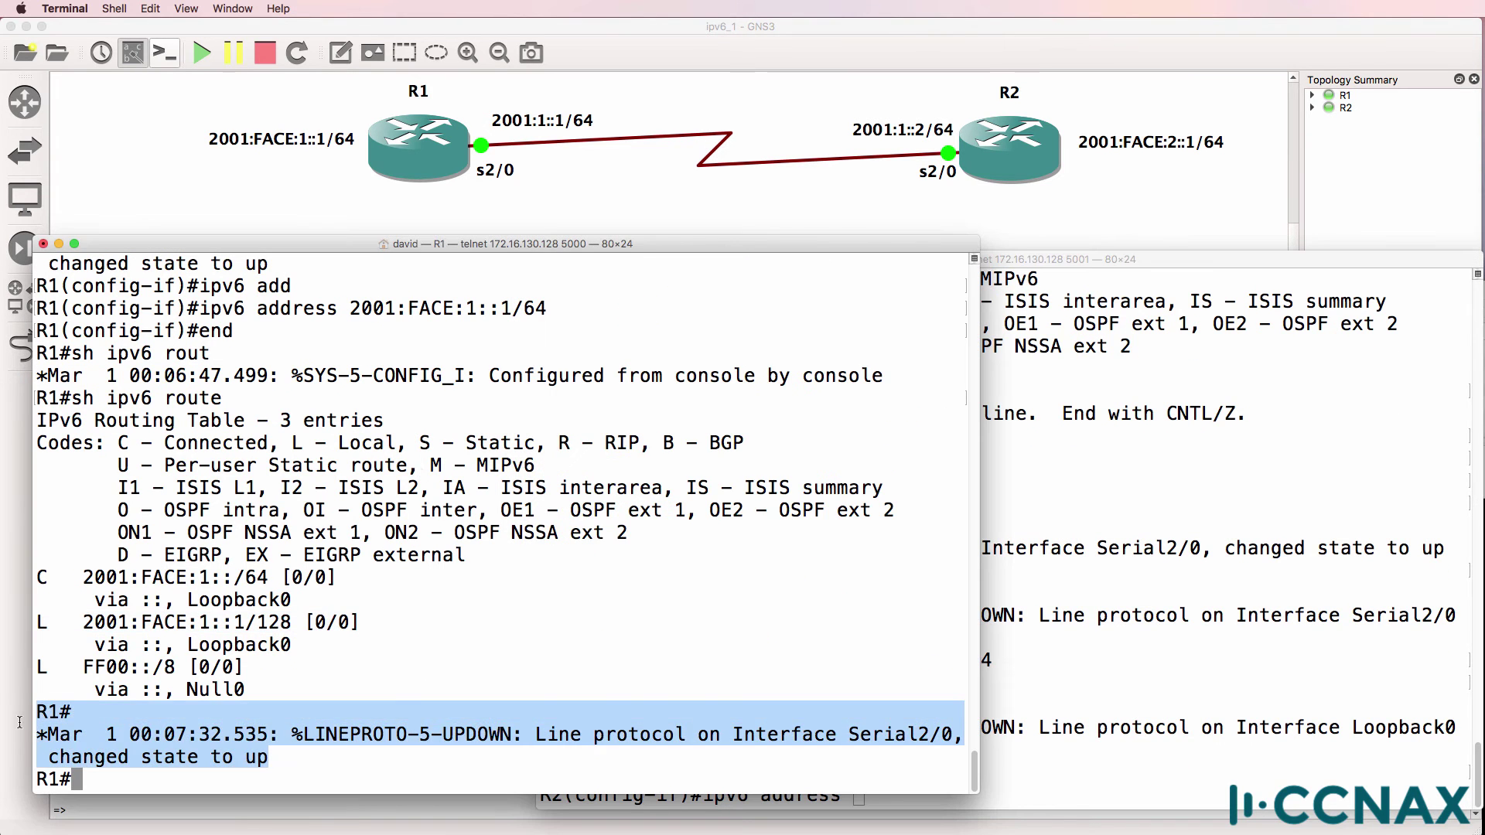
click(1158, 719)
drag(841, 735, 472, 710)
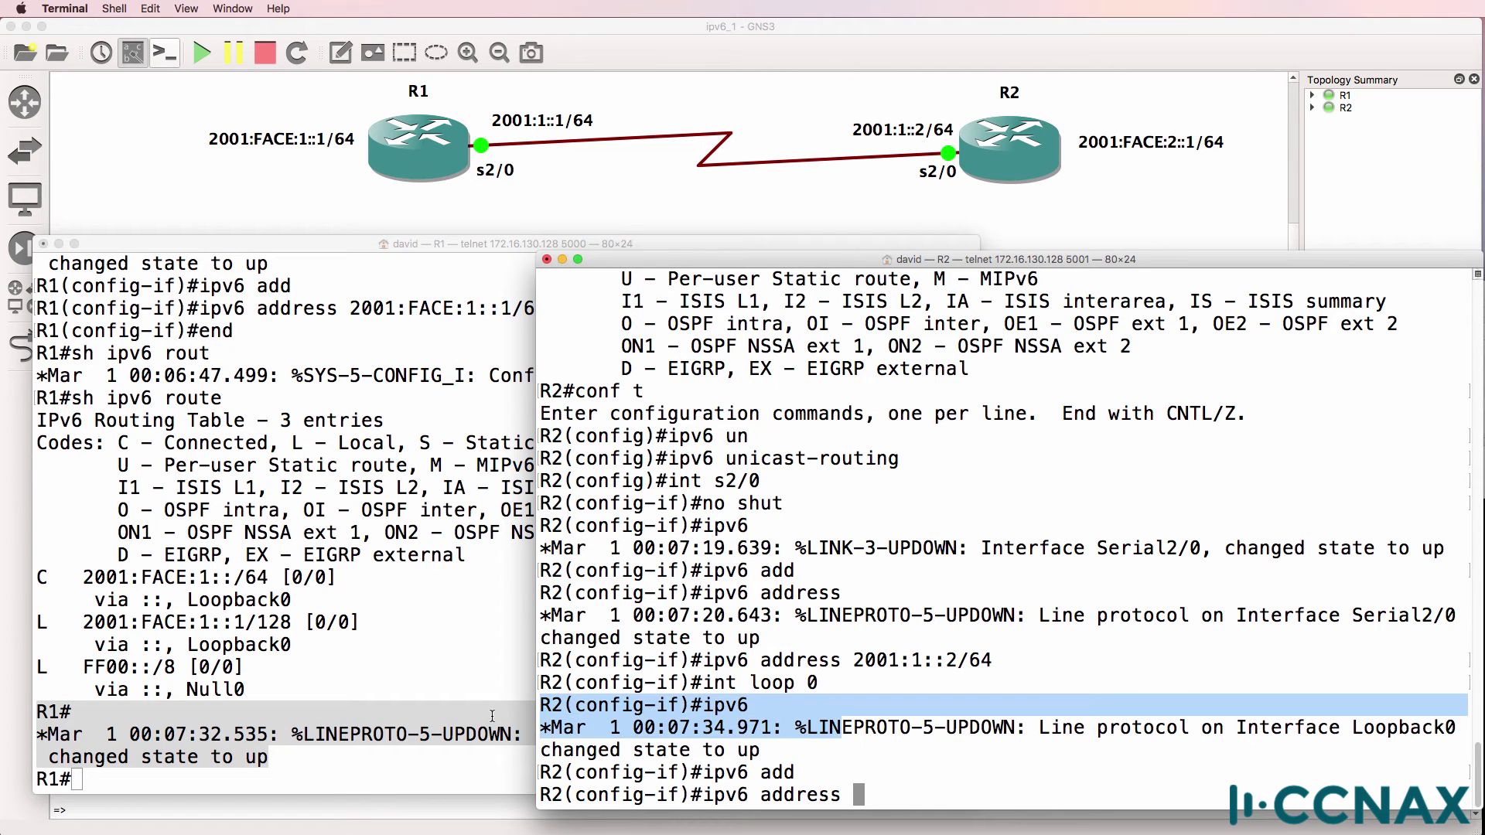
text(2001:FACE:2)
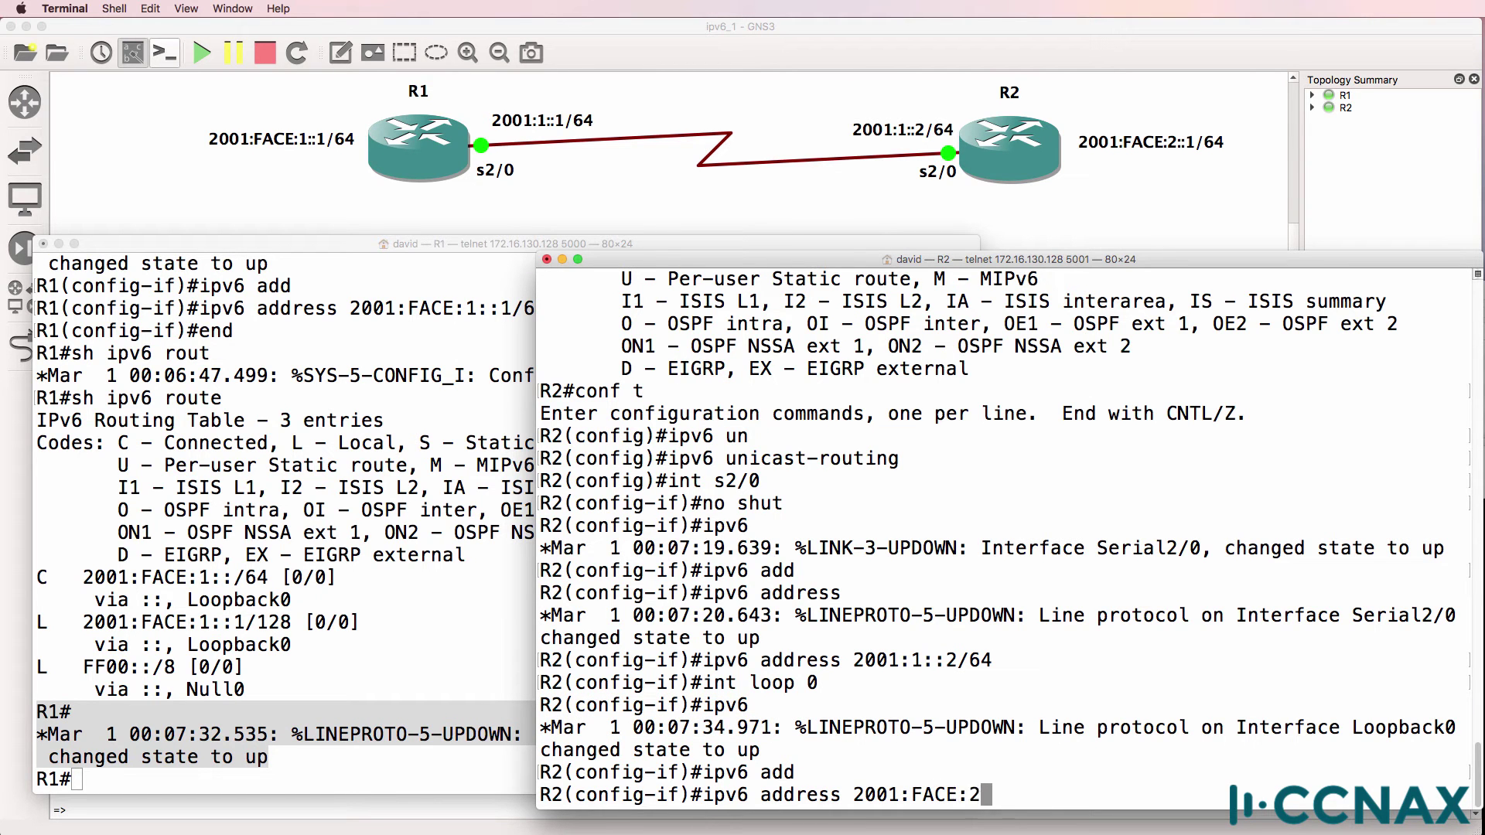
text(::1/64)
key(Return)
text(end)
key(Return)
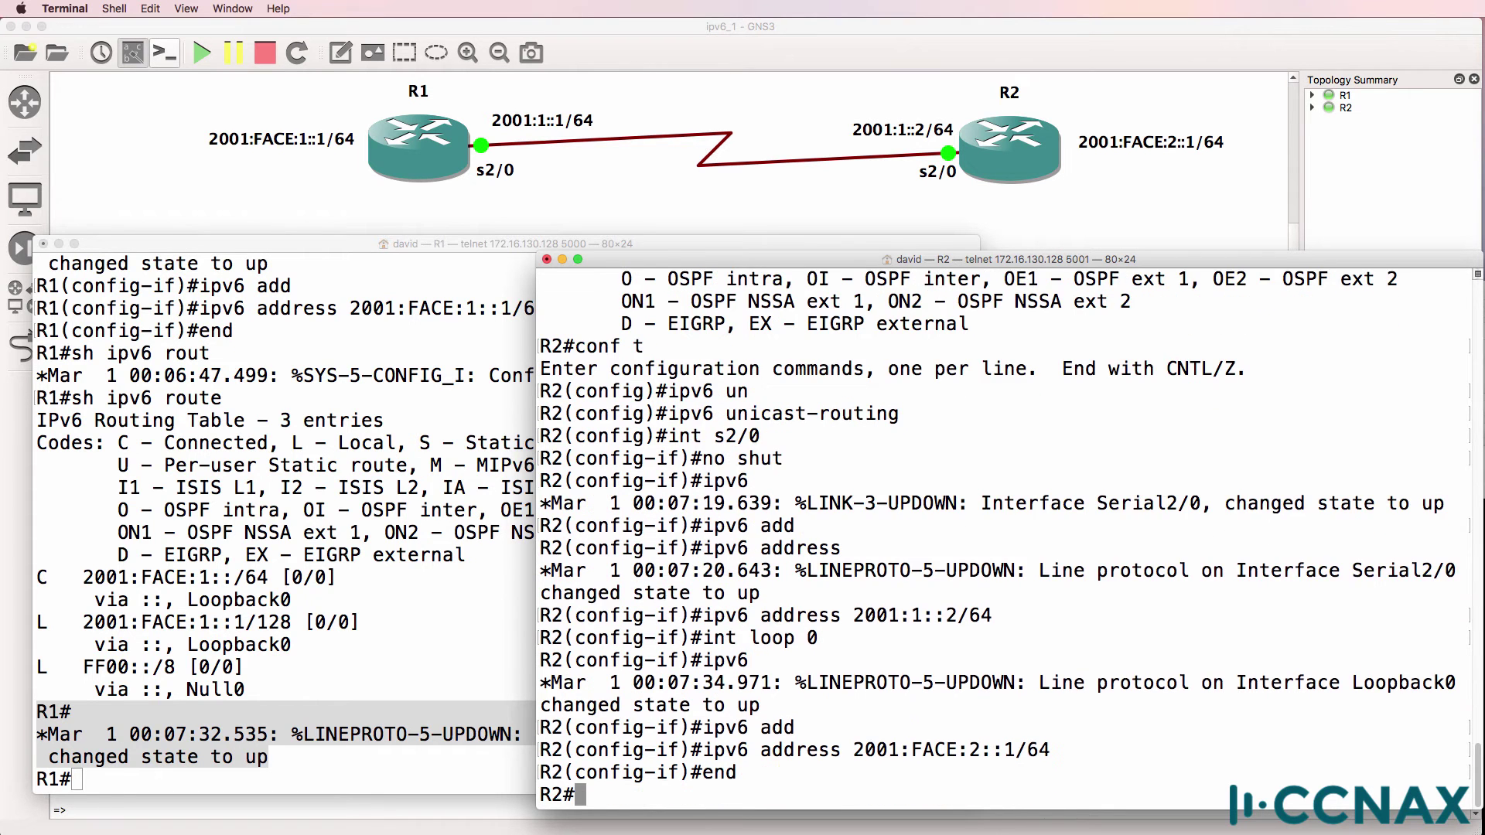
- Run 'sh ipv6 route' on R2 and highlight the connected and local 2001:1:: and 2001:FACE:2:: routes
text(sh ipv6 )
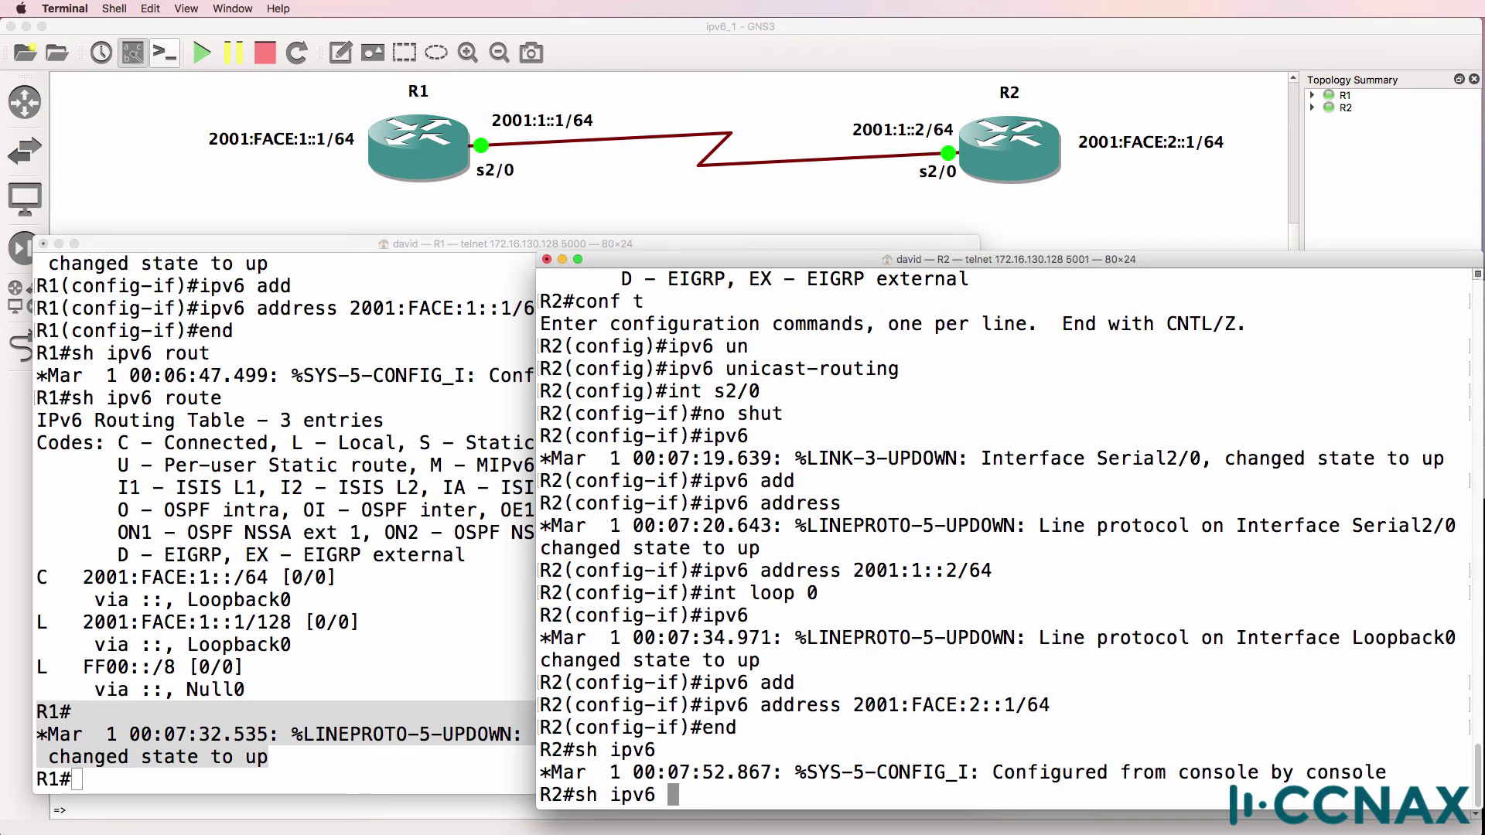
text(rout)
key(Return)
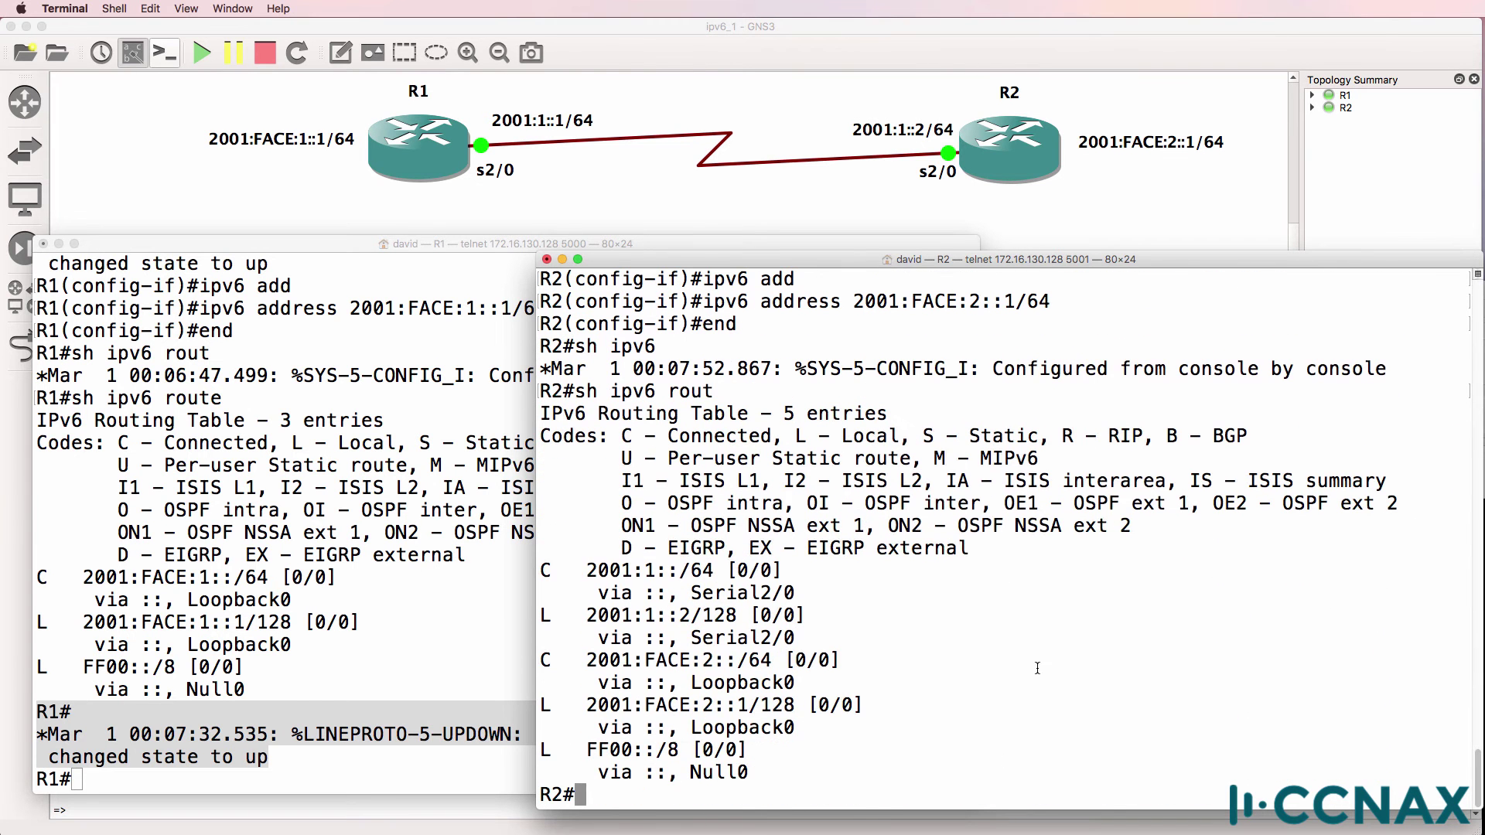
drag(554, 564, 862, 782)
click(790, 602)
drag(826, 596, 522, 577)
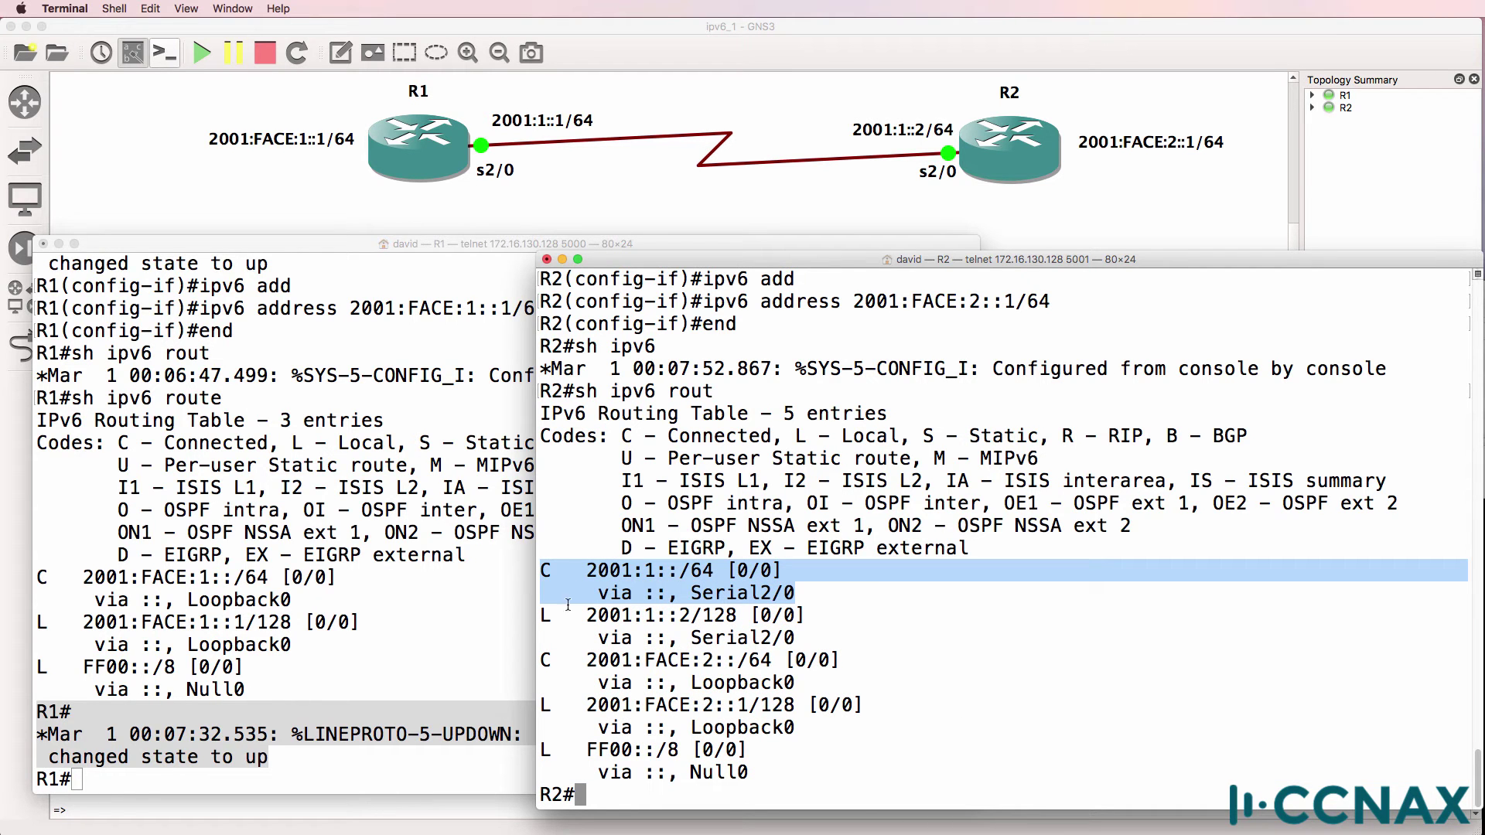
drag(793, 683, 509, 662)
drag(809, 634, 510, 615)
drag(837, 738, 489, 694)
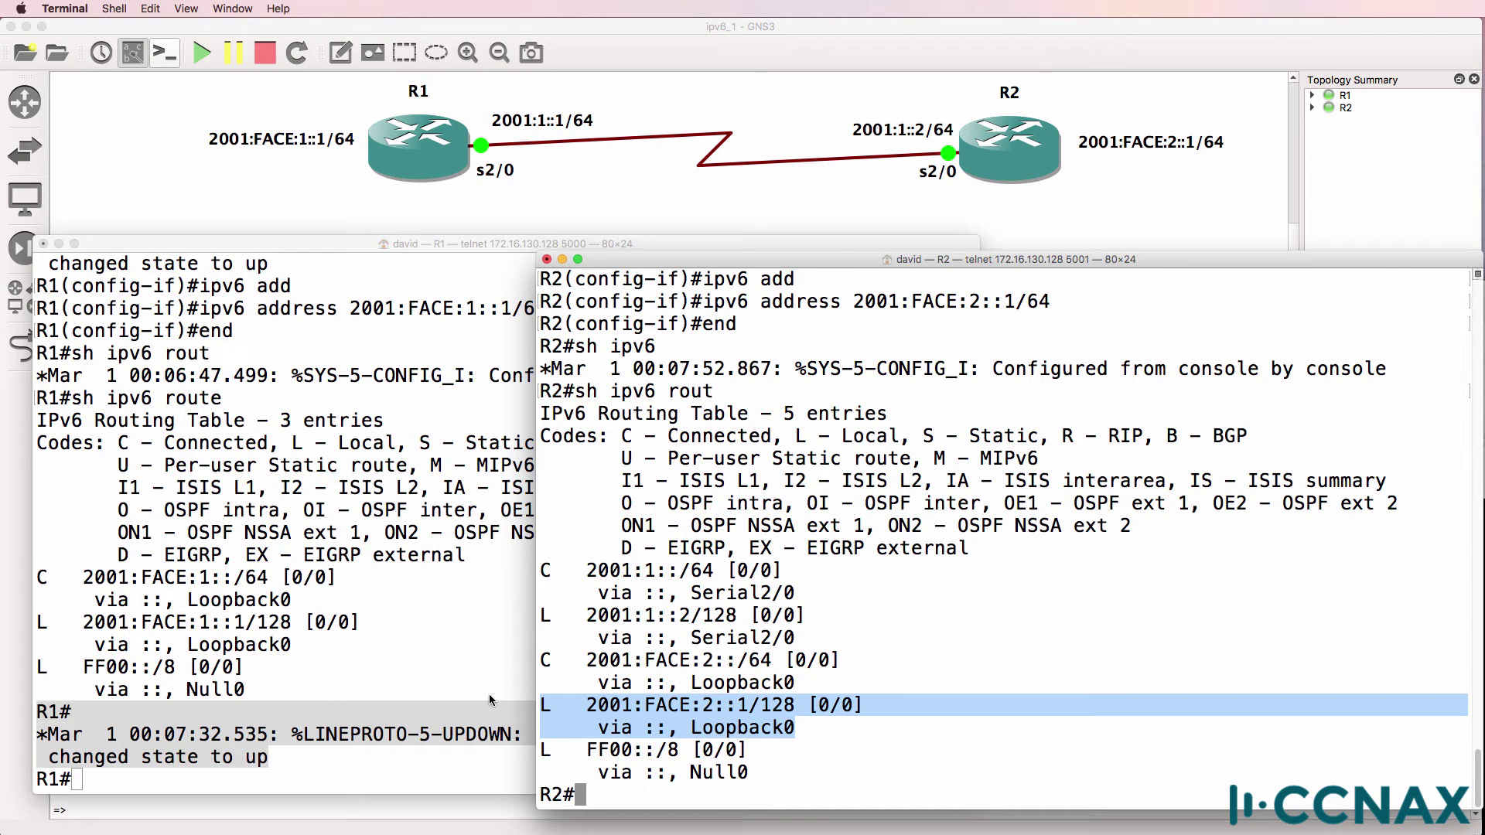
- Ping 2001:1::1 from R2 and 2001:1::2 from R1, both succeeding 5/5
text(ping )
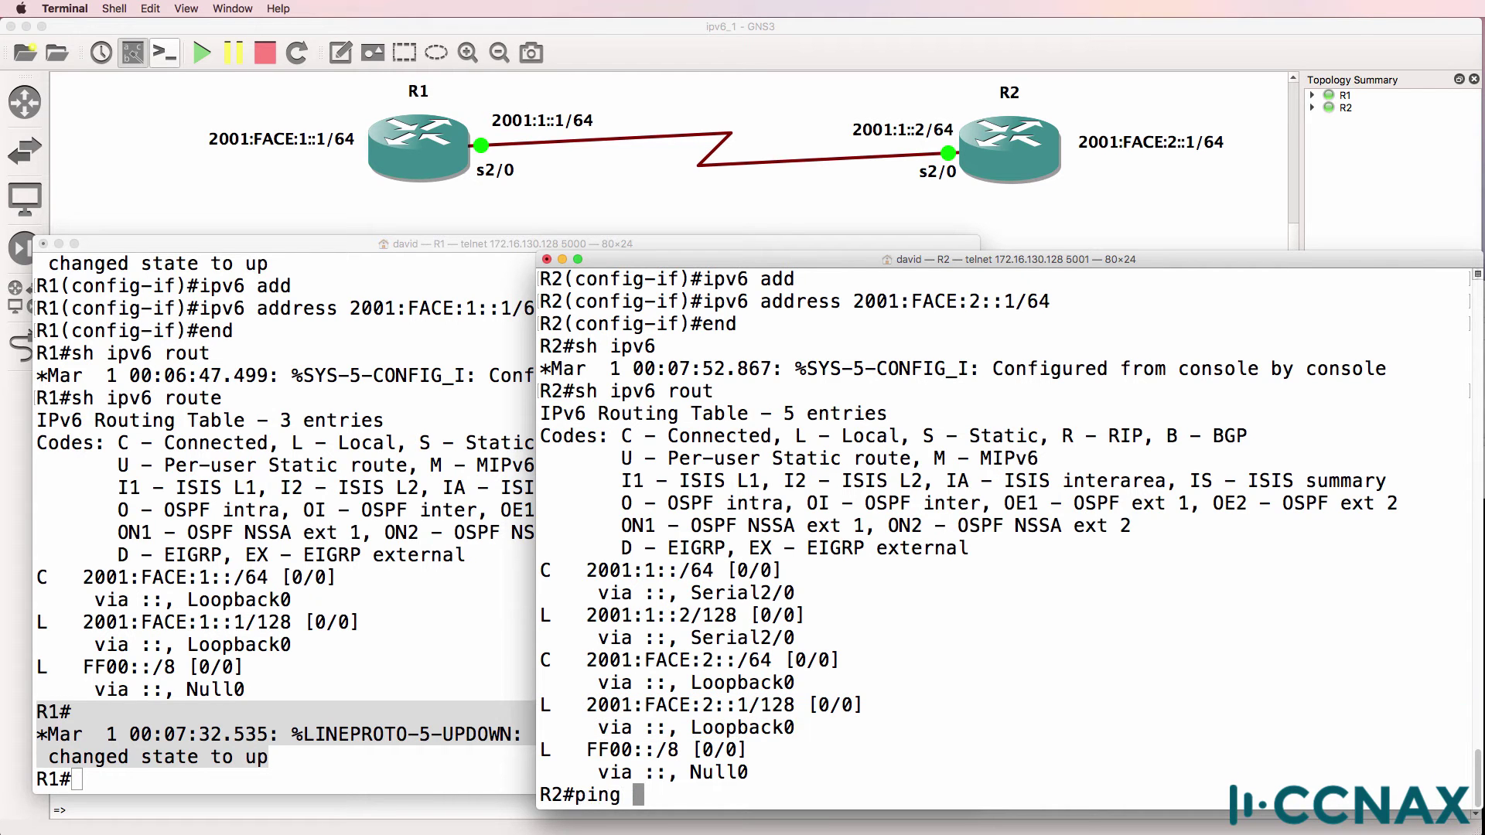
text(2001:1::1)
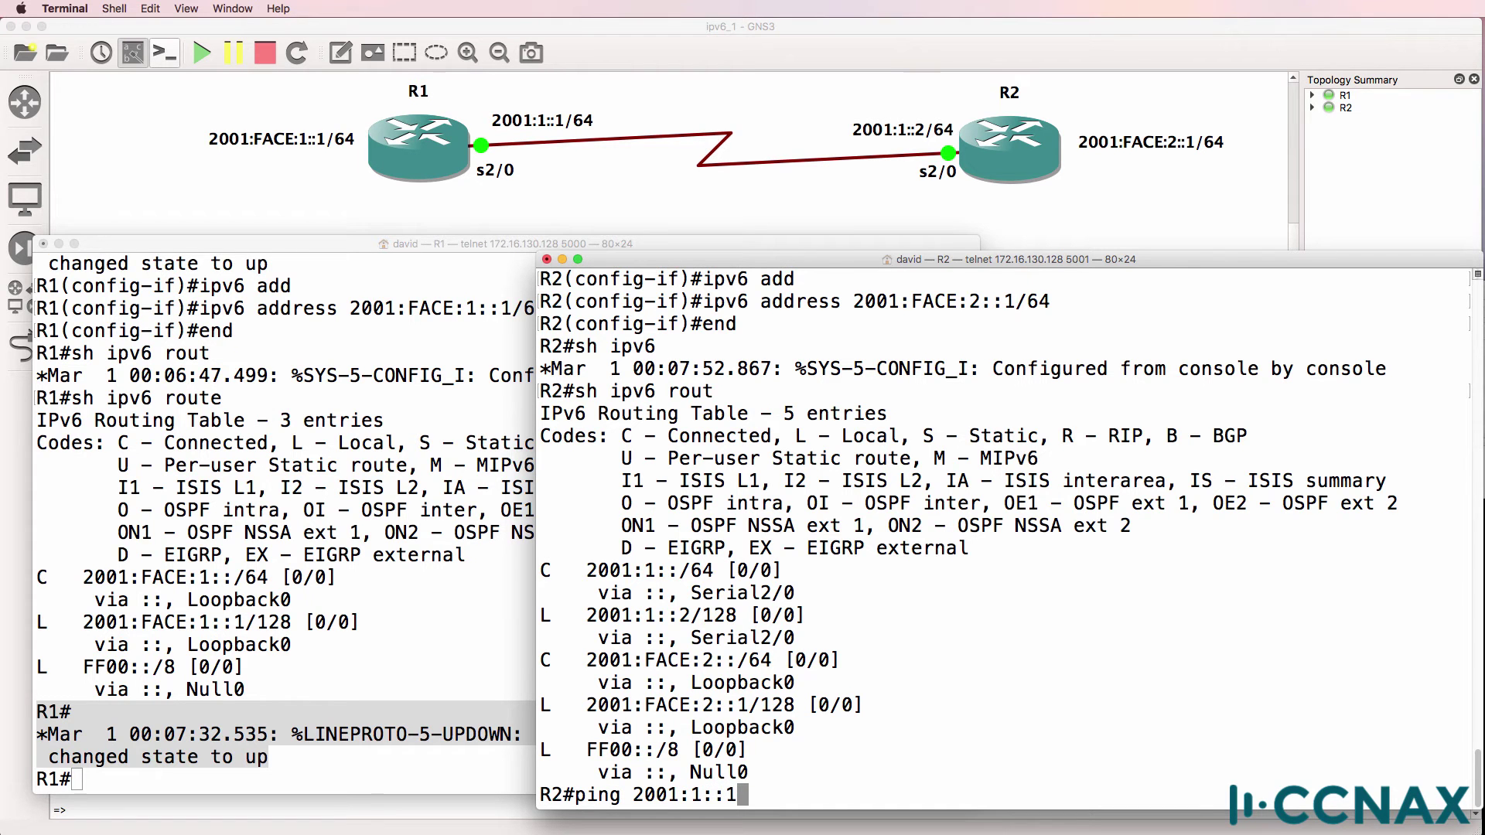
key(Return)
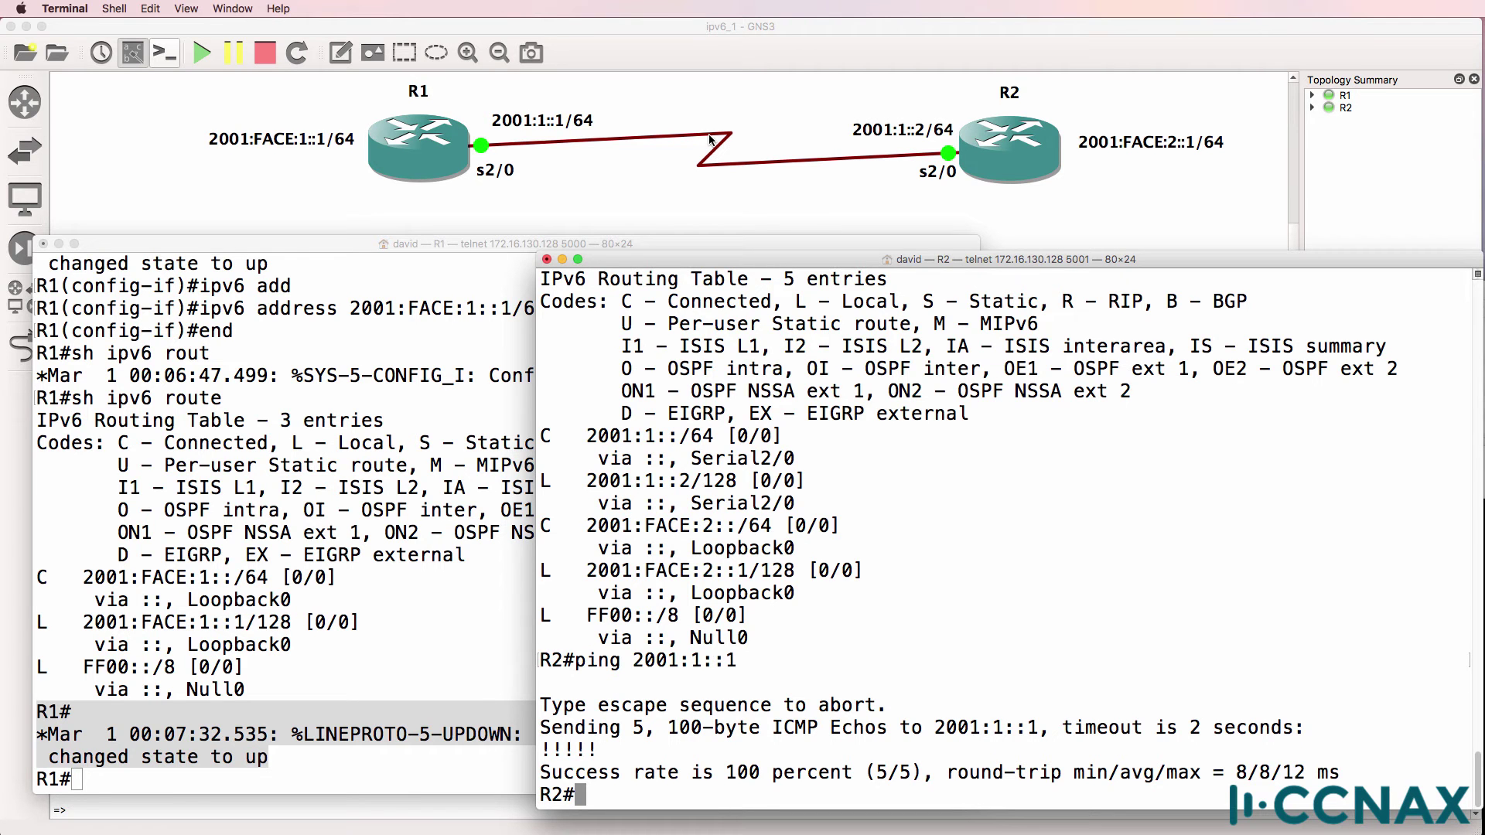
click(302, 656)
click(301, 656)
text(png)
key(BackSpace)
key(BackSpace)
key(BackSpace)
text(ing 200)
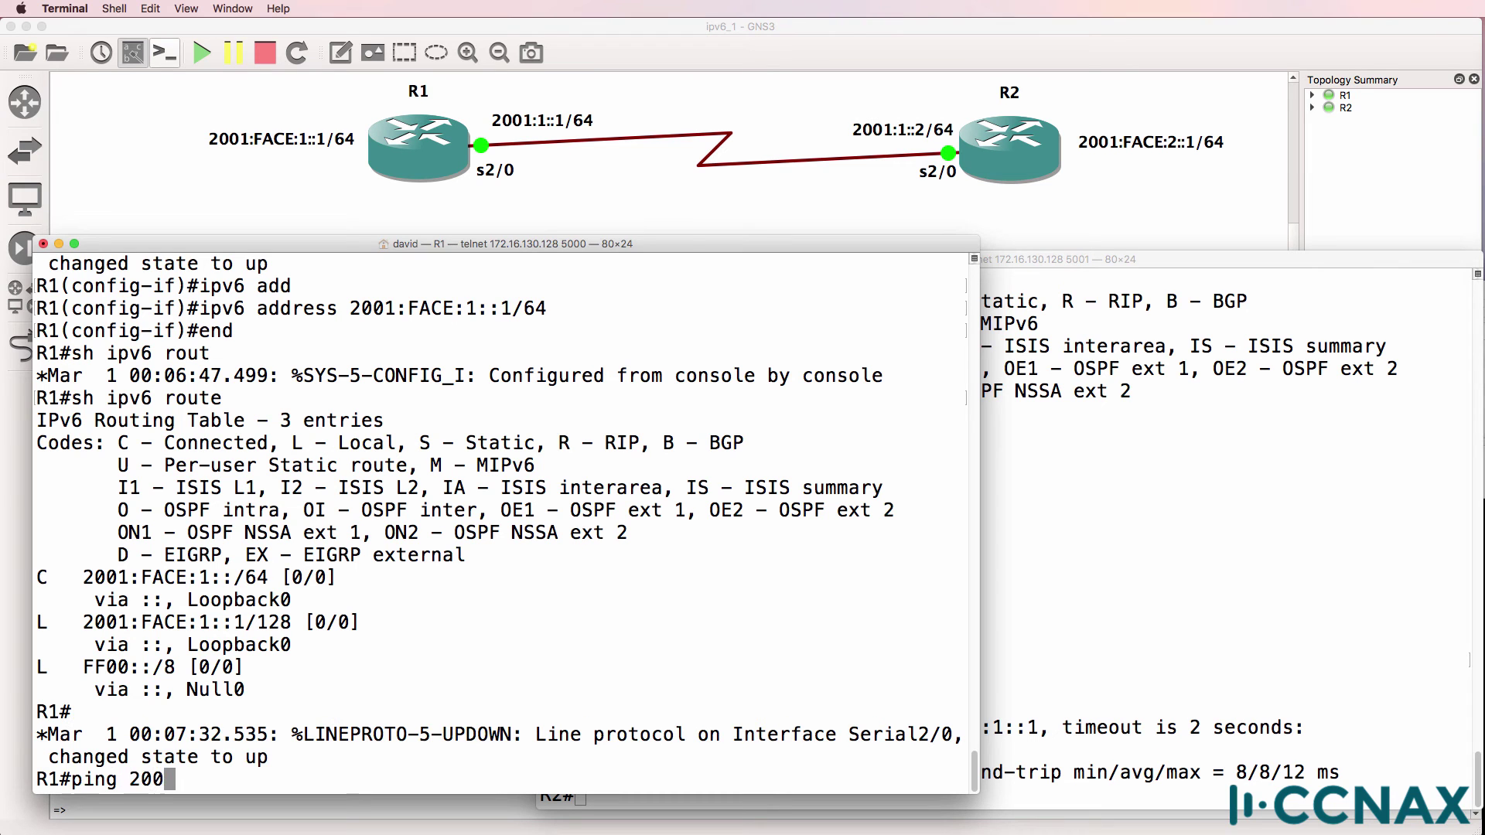
text(1:1::3)
key(BackSpace)
text(2)
key(Return)
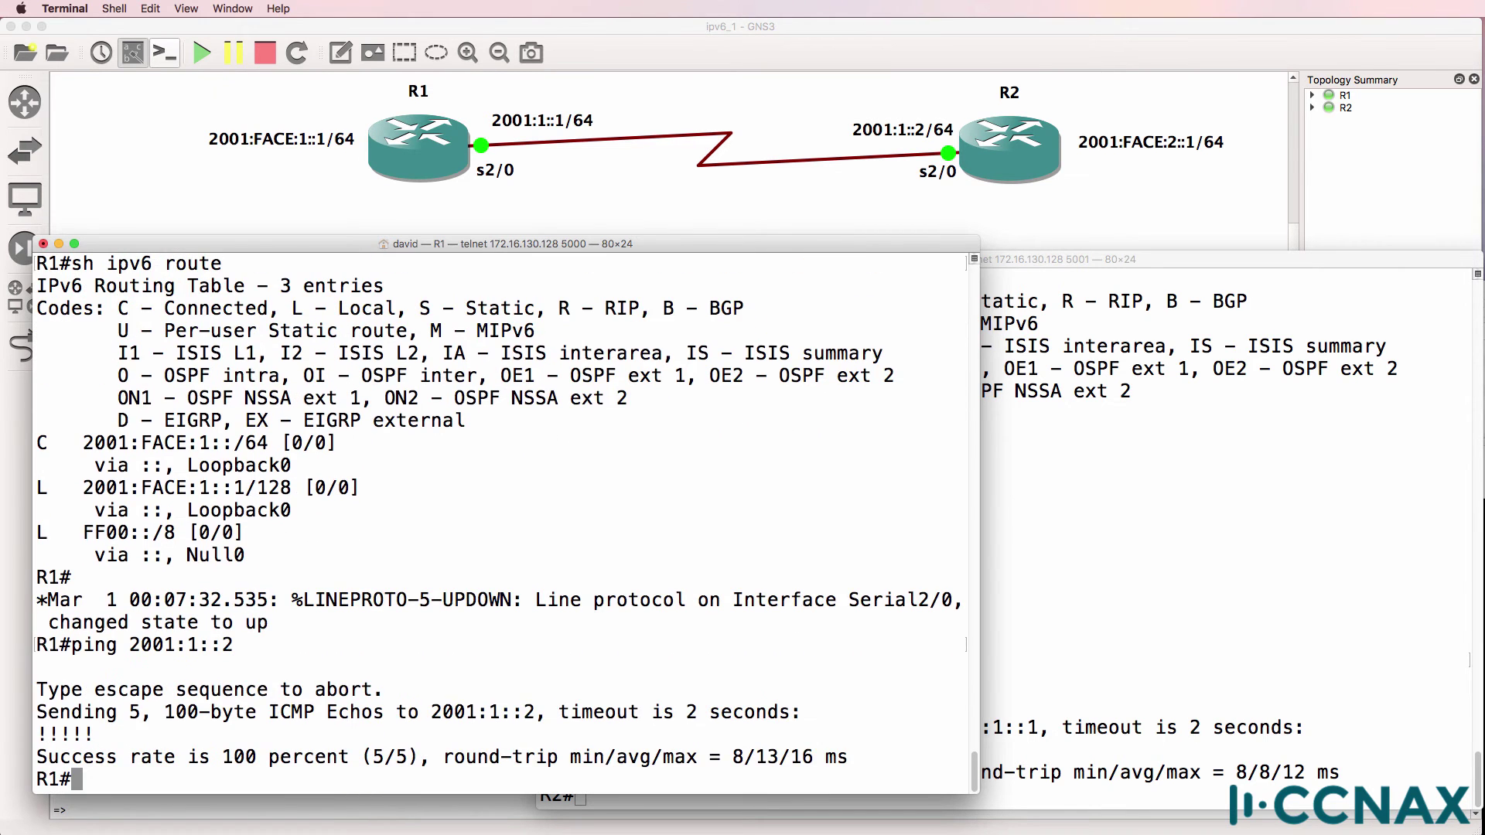
click(1037, 657)
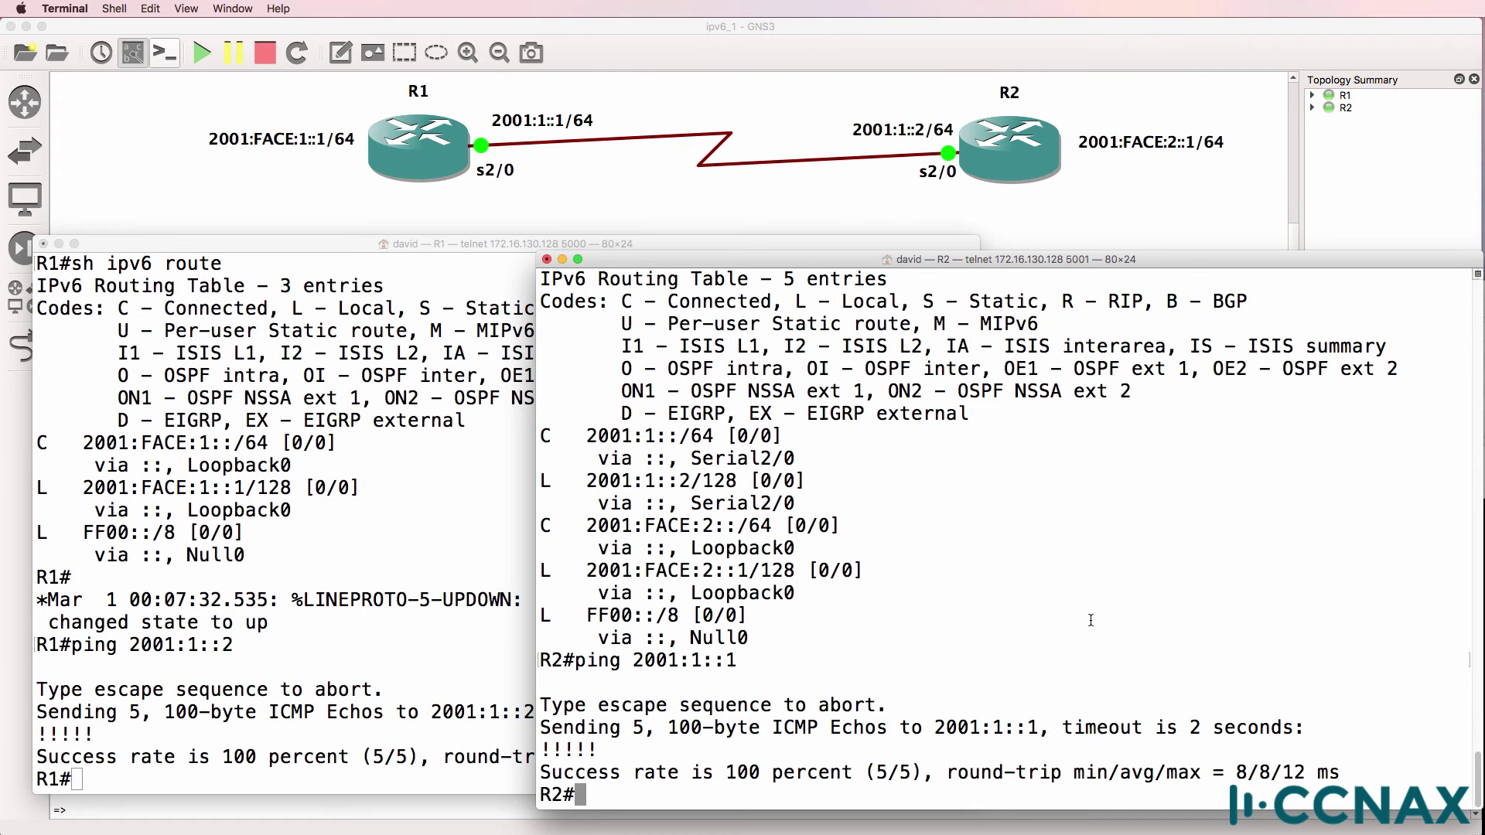
- Enable 'debug ipv6 icmp' on R2 and rerun R1's ping to see the ICMPv6 echo messages
text(debug ipv6)
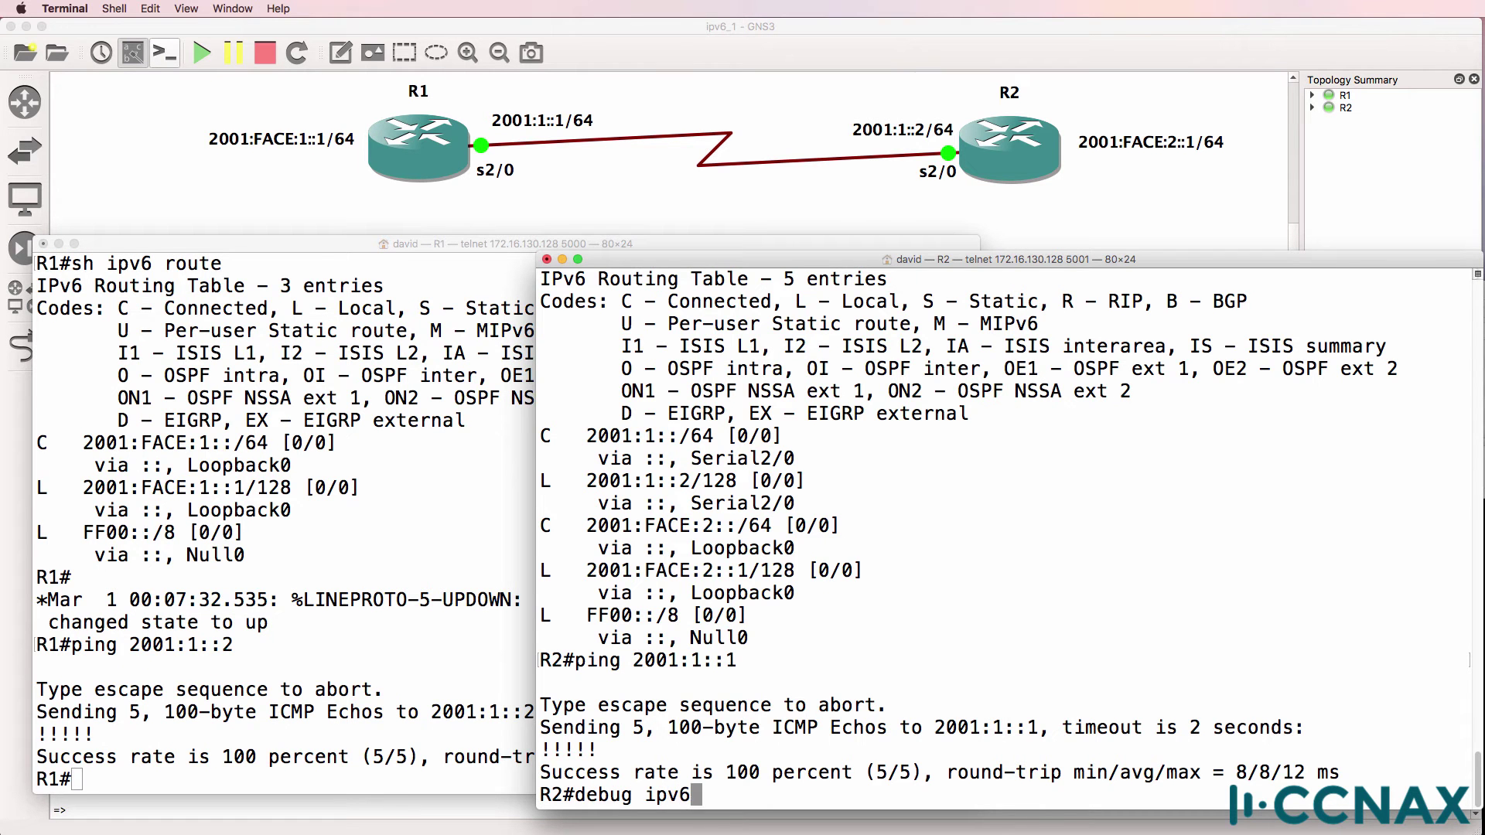
text( icmp)
key(Return)
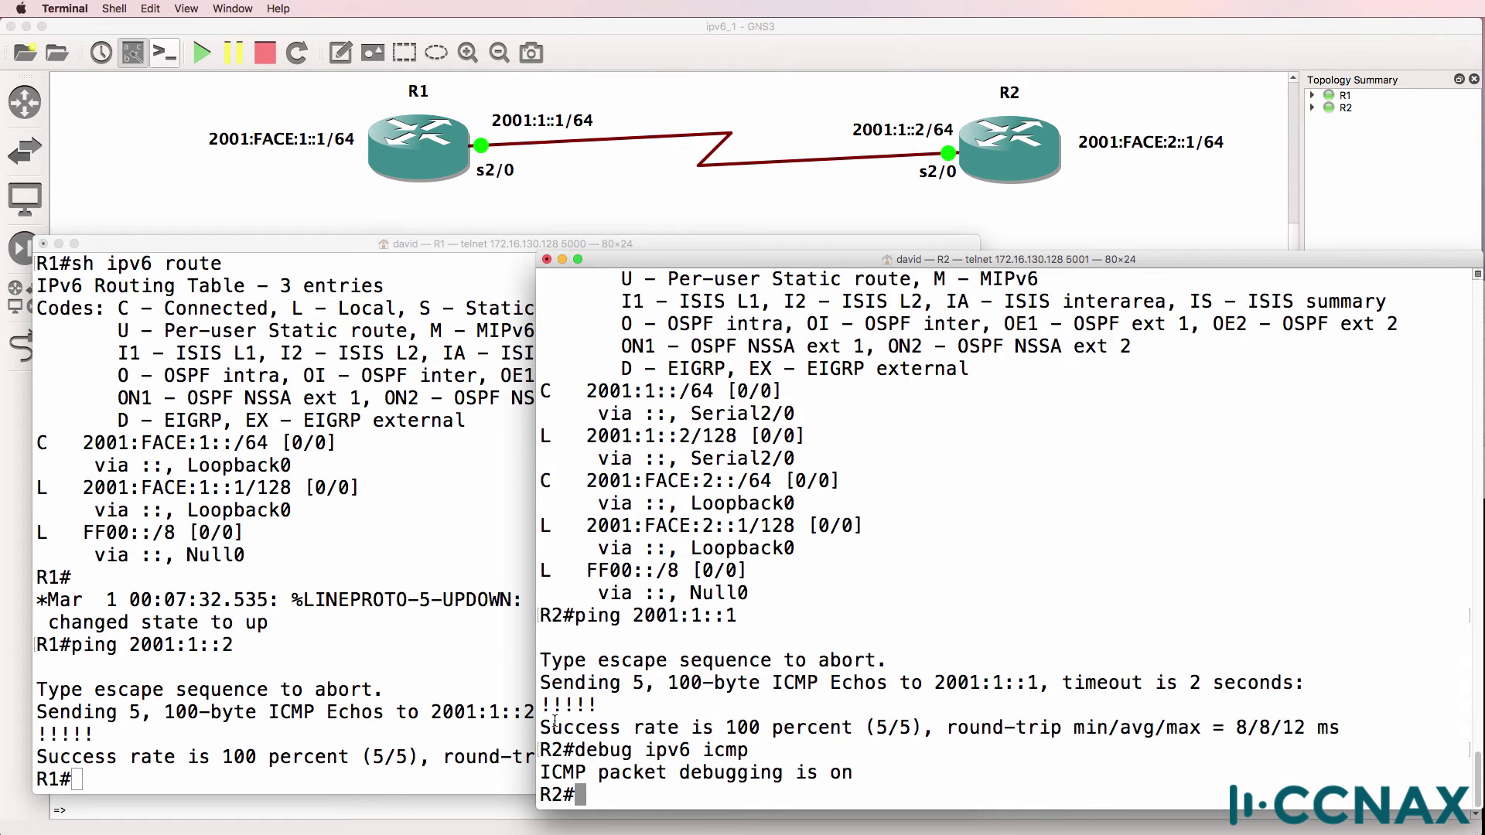
click(443, 655)
key(Up)
key(Return)
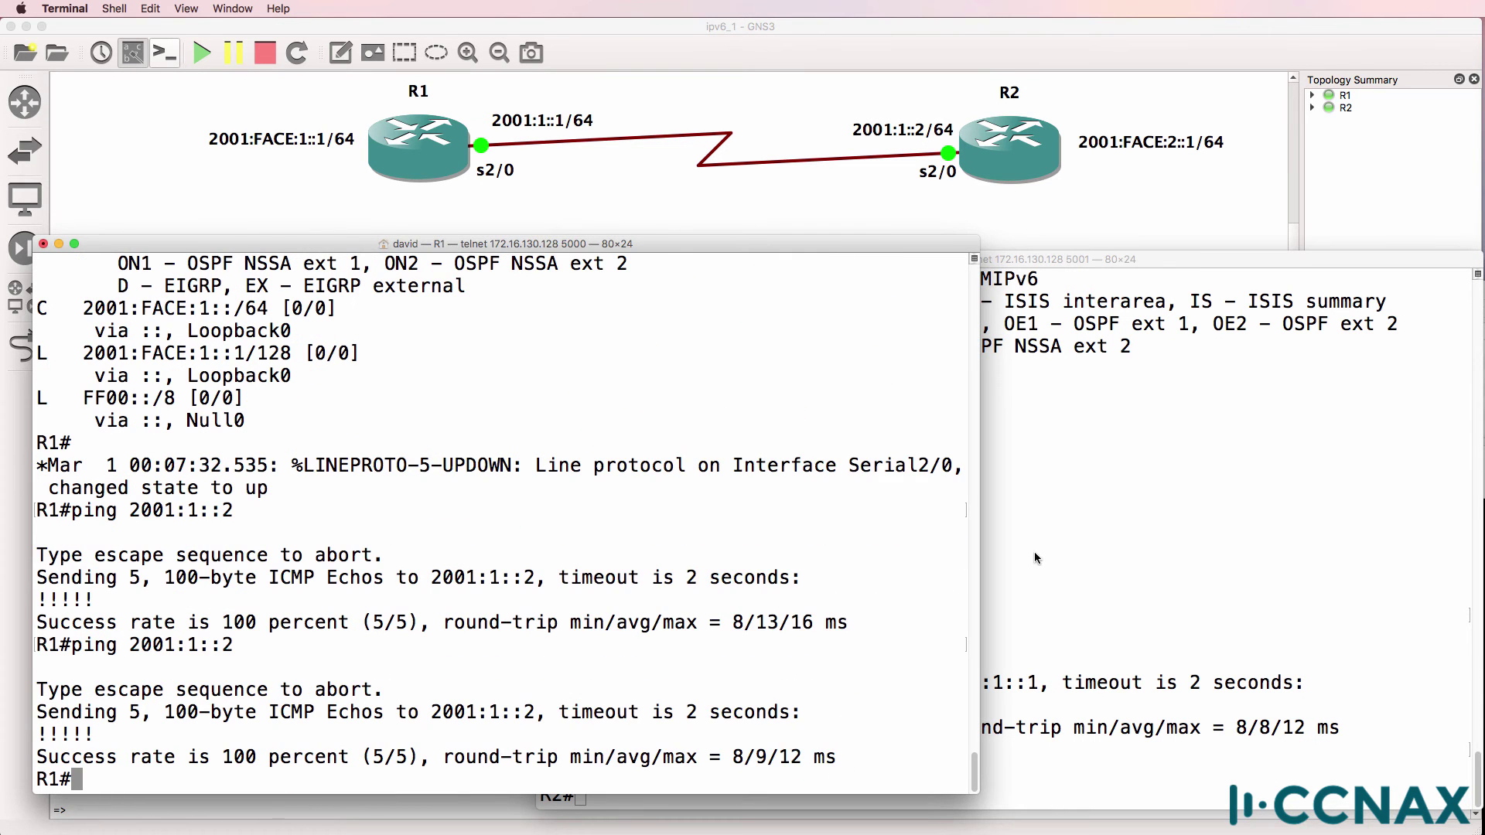
click(1036, 556)
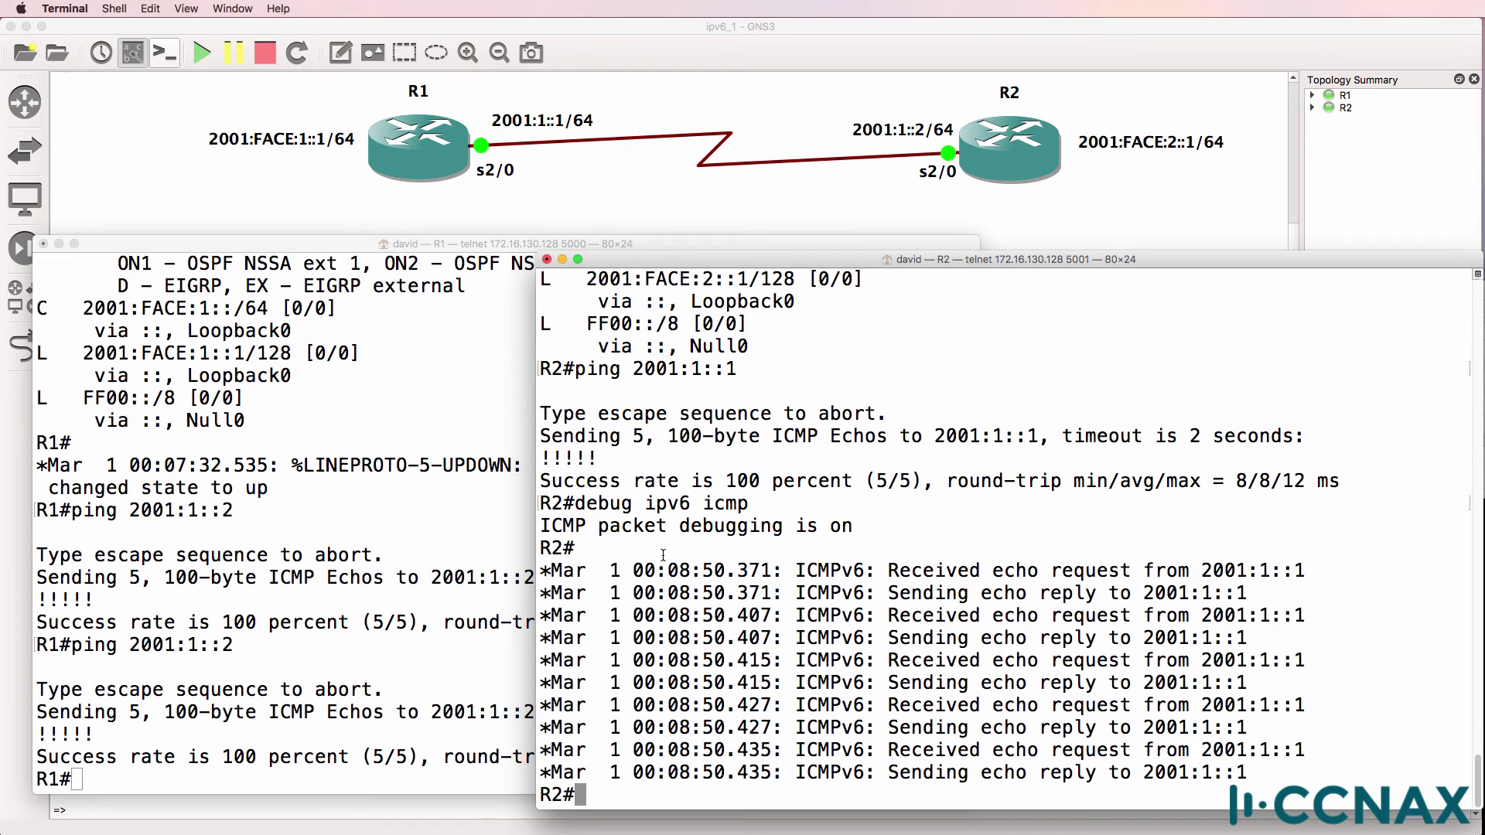
drag(664, 554, 1153, 795)
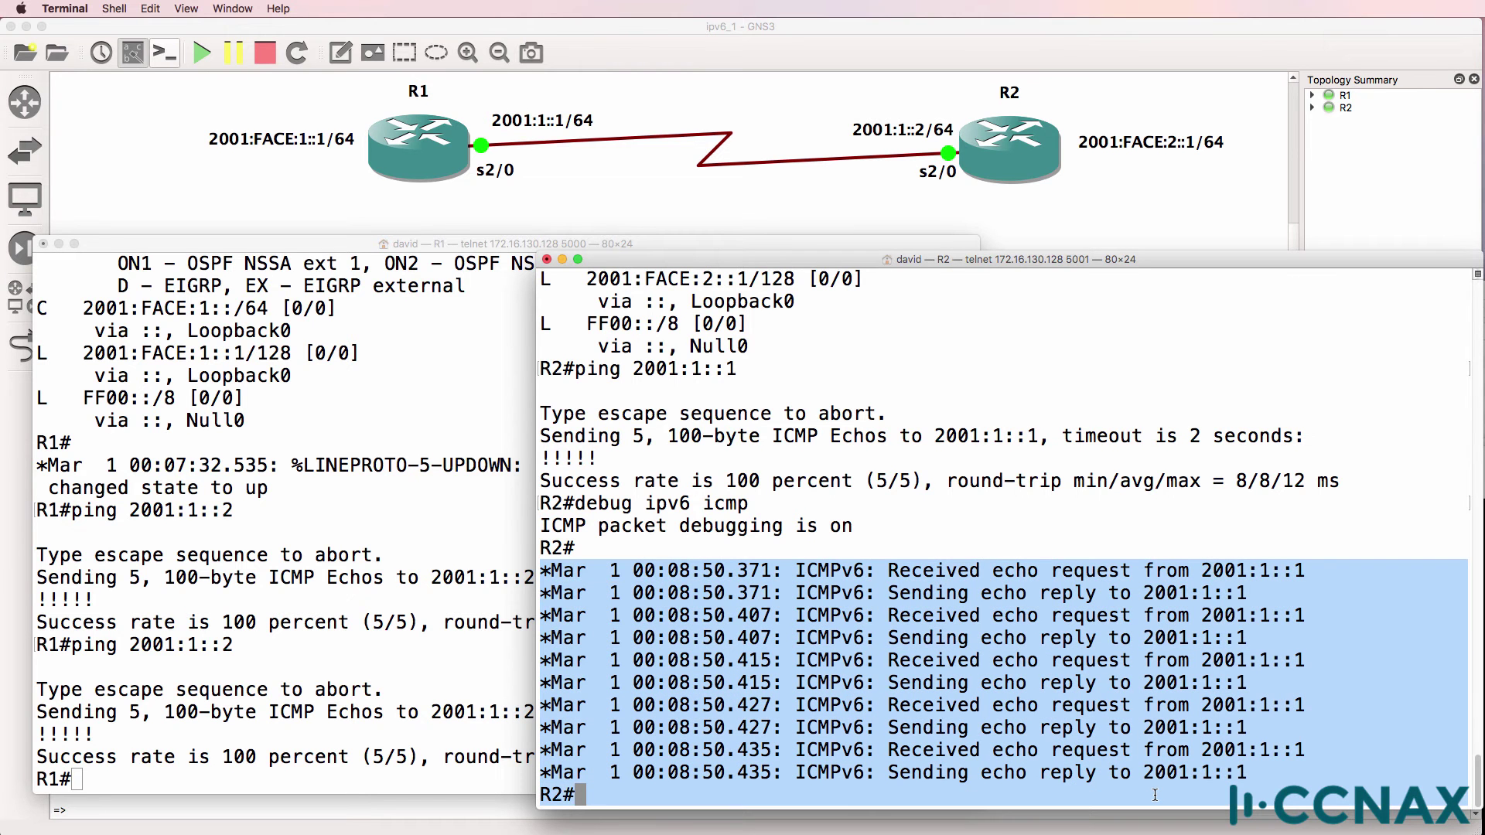
- Display R2's IPv4 routing table with 'sh ip route'
click(1155, 795)
text(sh ip route)
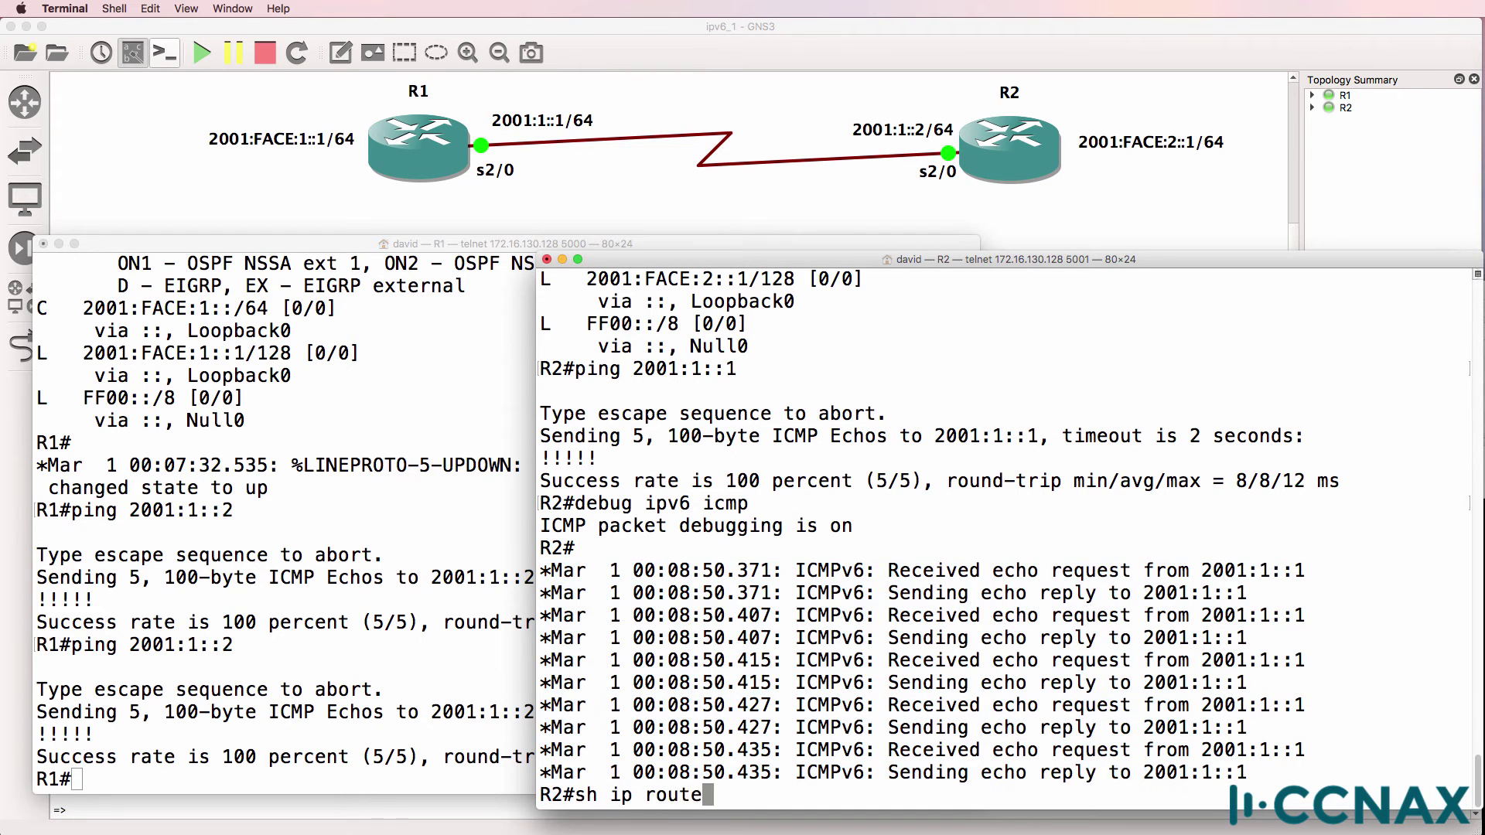
key(Return)
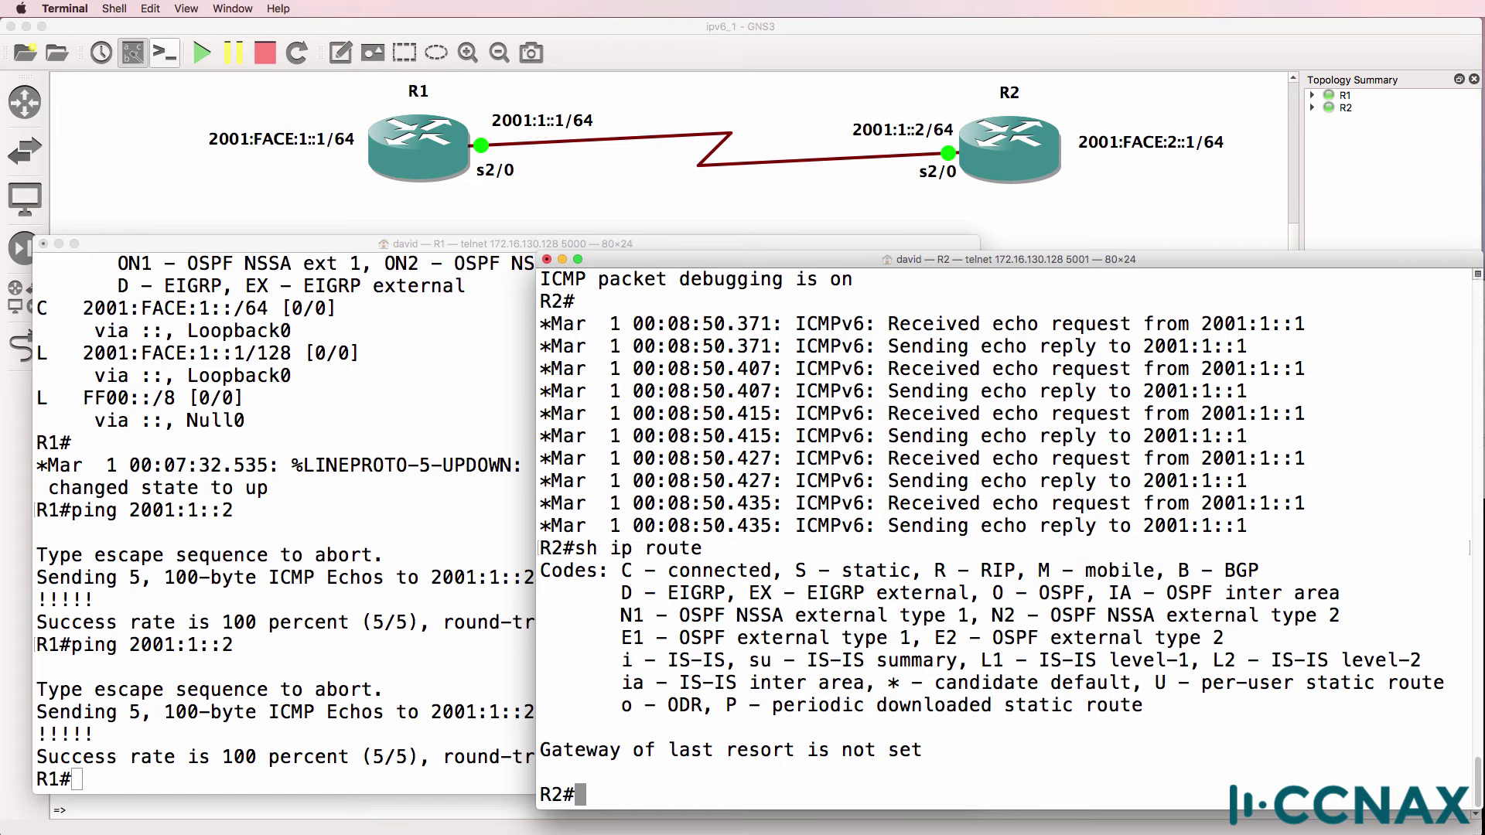
- Enable 'debug ip packet' on R2 and ping R1's loopback 2001:FACE:1::1
text(debug ip)
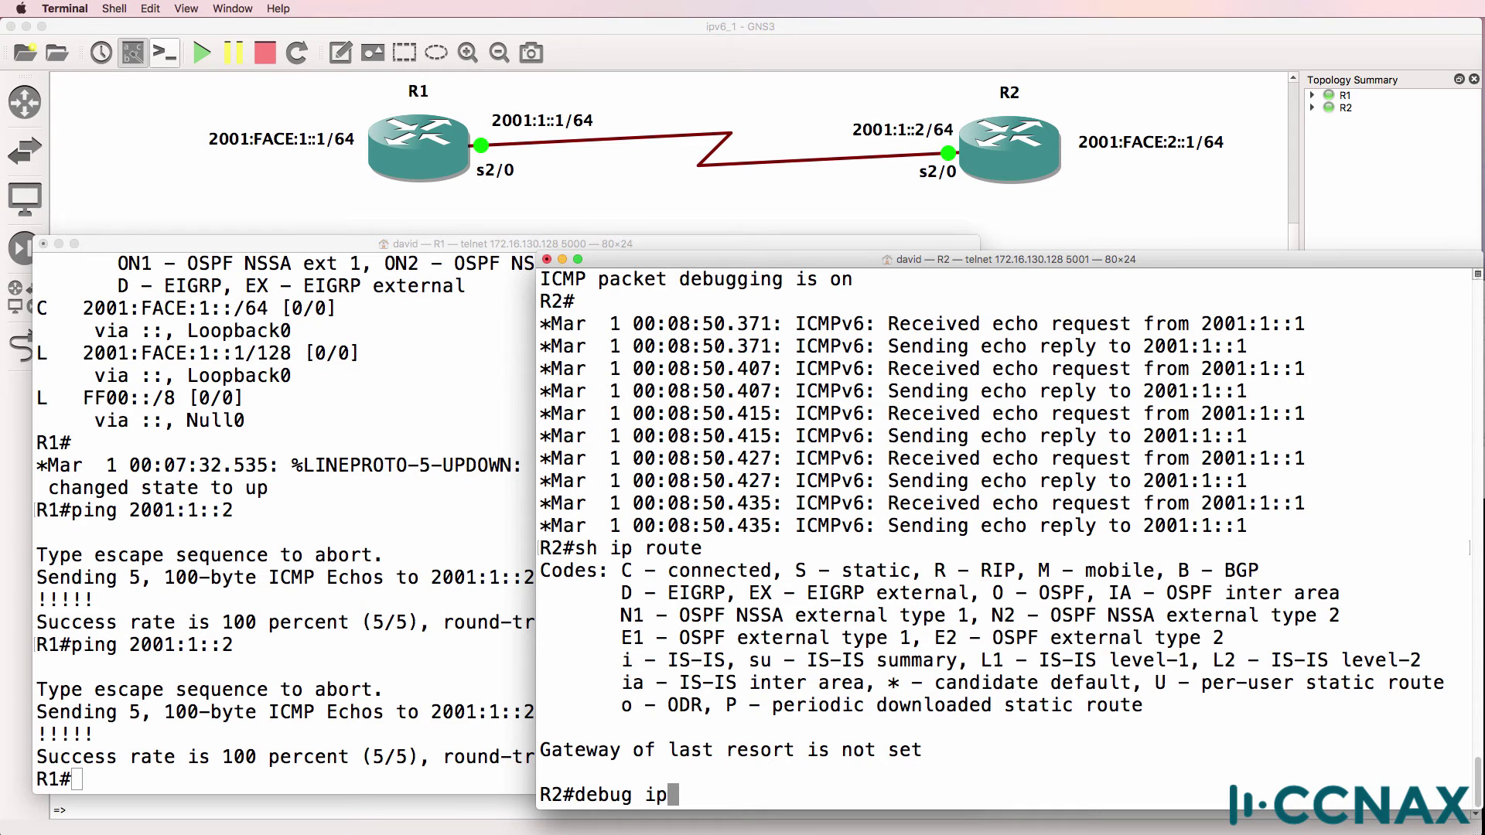
text( packet)
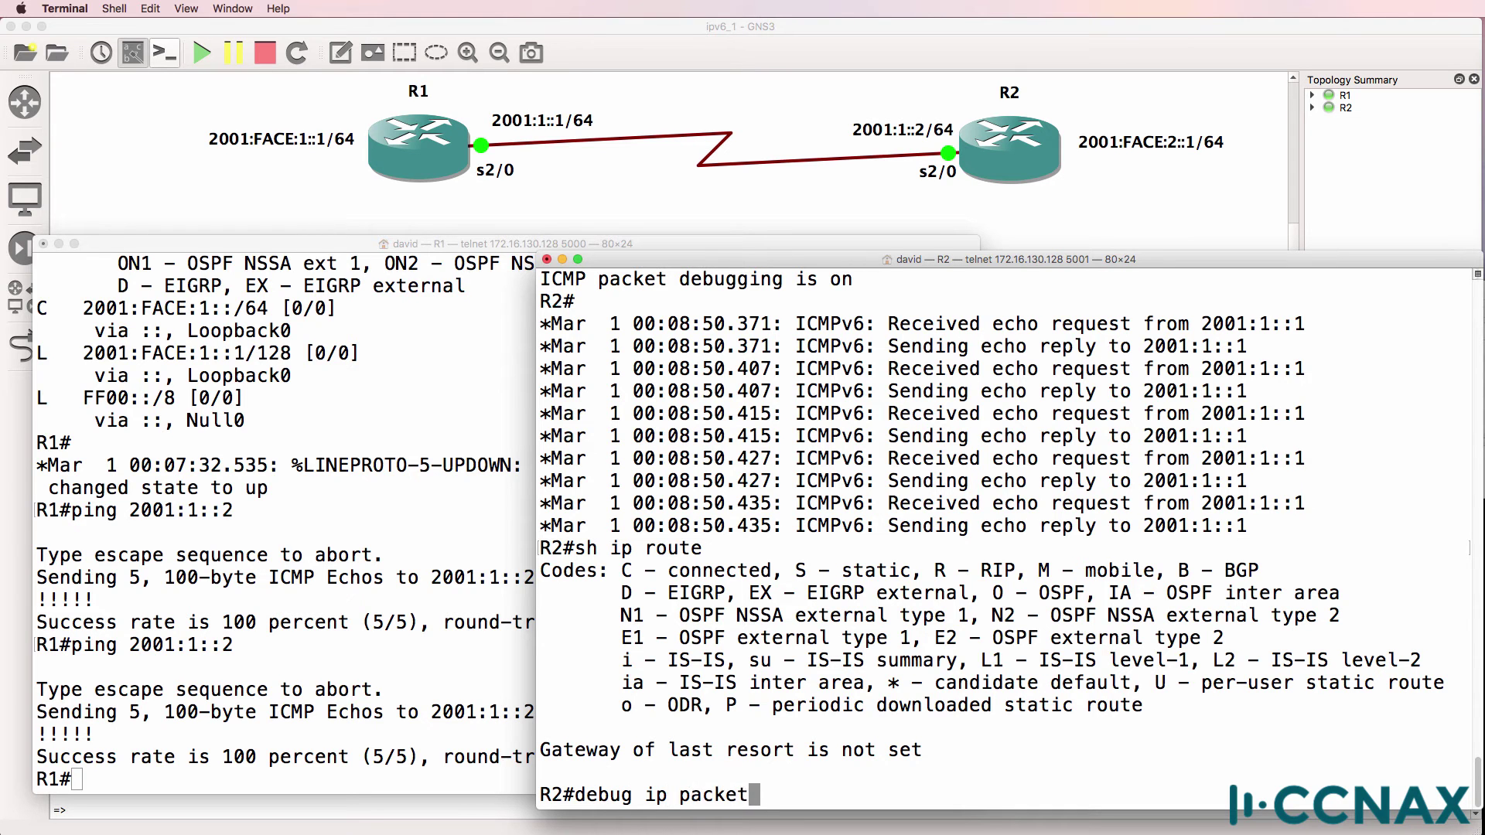
key(Return)
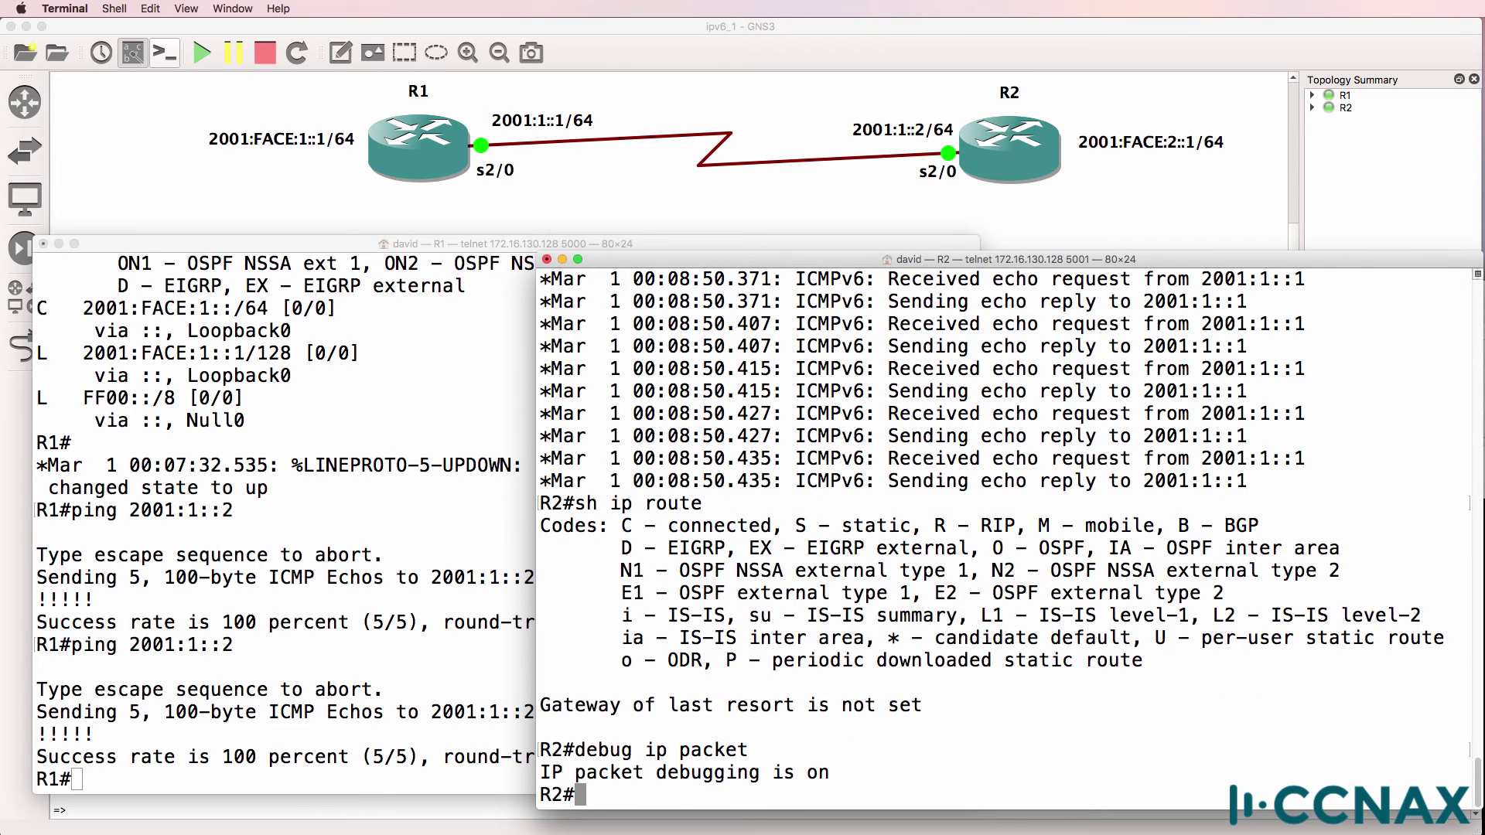
text(ping 2001:FACE)
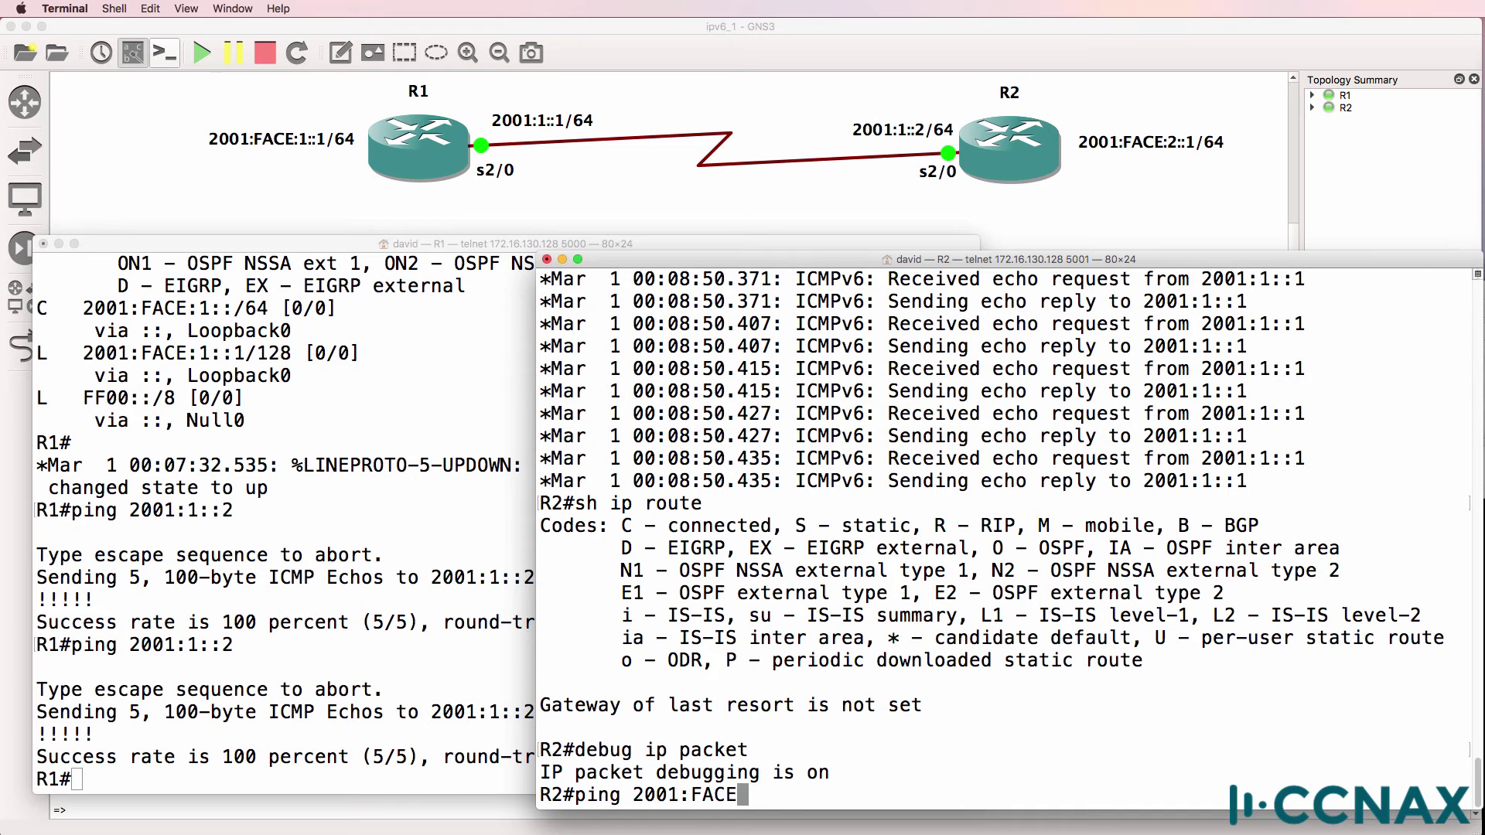
text(:1::1)
key(Return)
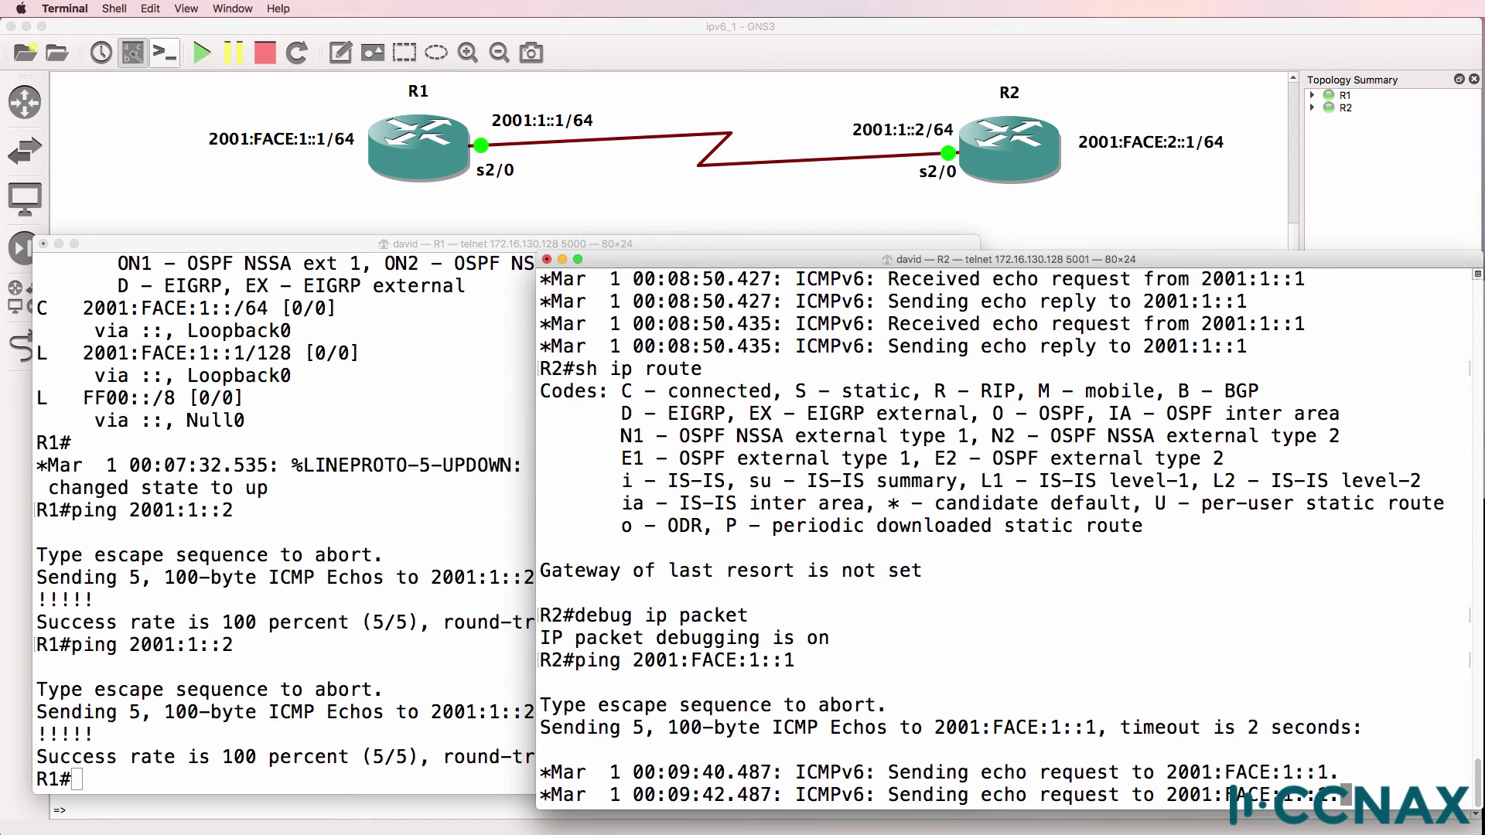
- Switch to 'debug ipv6 packet' and repeat the ping to 2001:FACE:1::1
key(ctrl+shift+6)
key(Up)
key(Up)
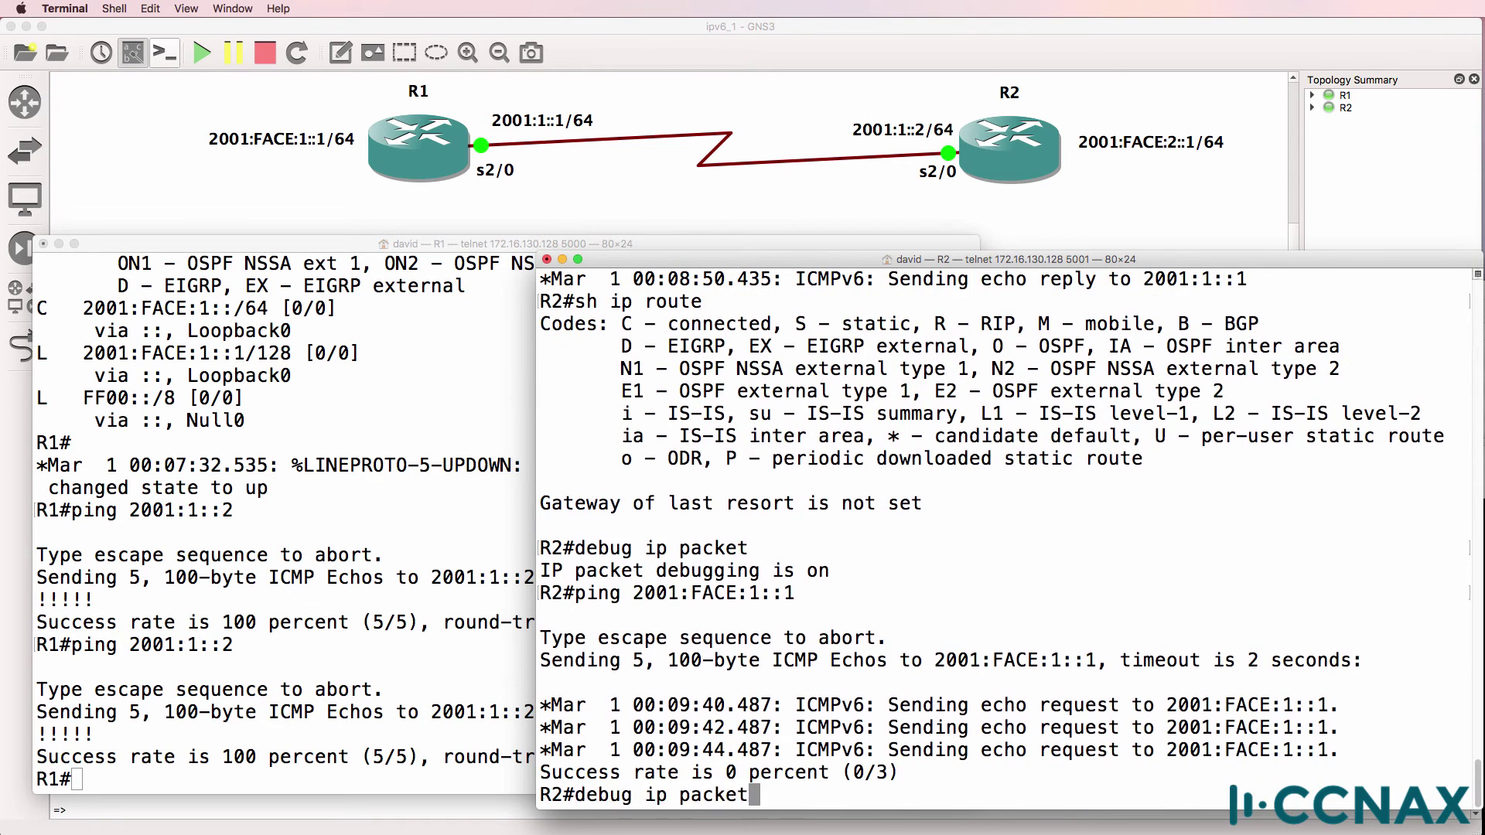
key(Left)
key(Left)
key(Left)
key(Left)
key(Left)
key(Left)
key(Left)
text(v)
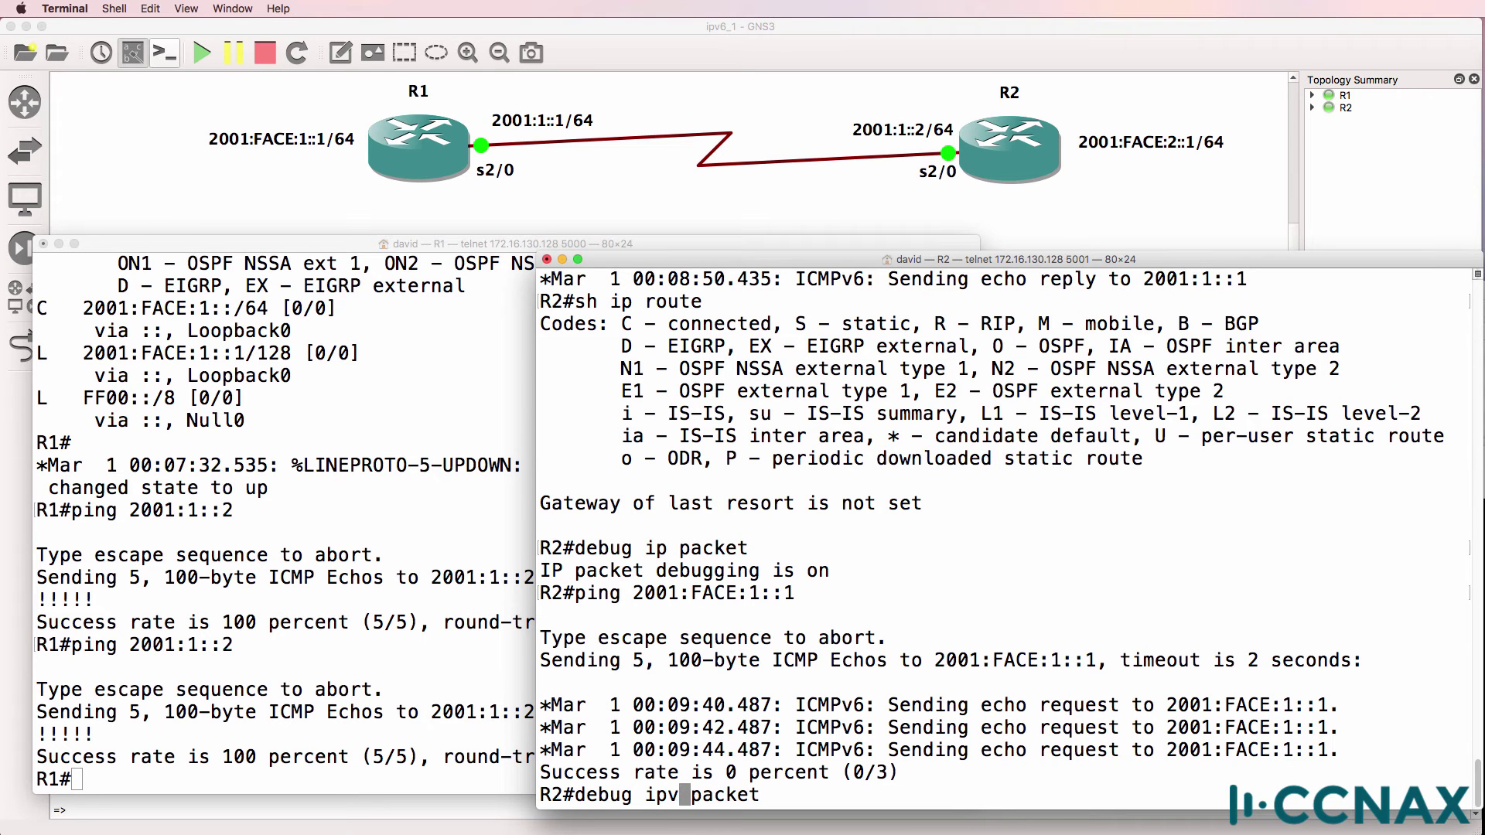
text(6)
key(Return)
key(Up)
key(Up)
key(Return)
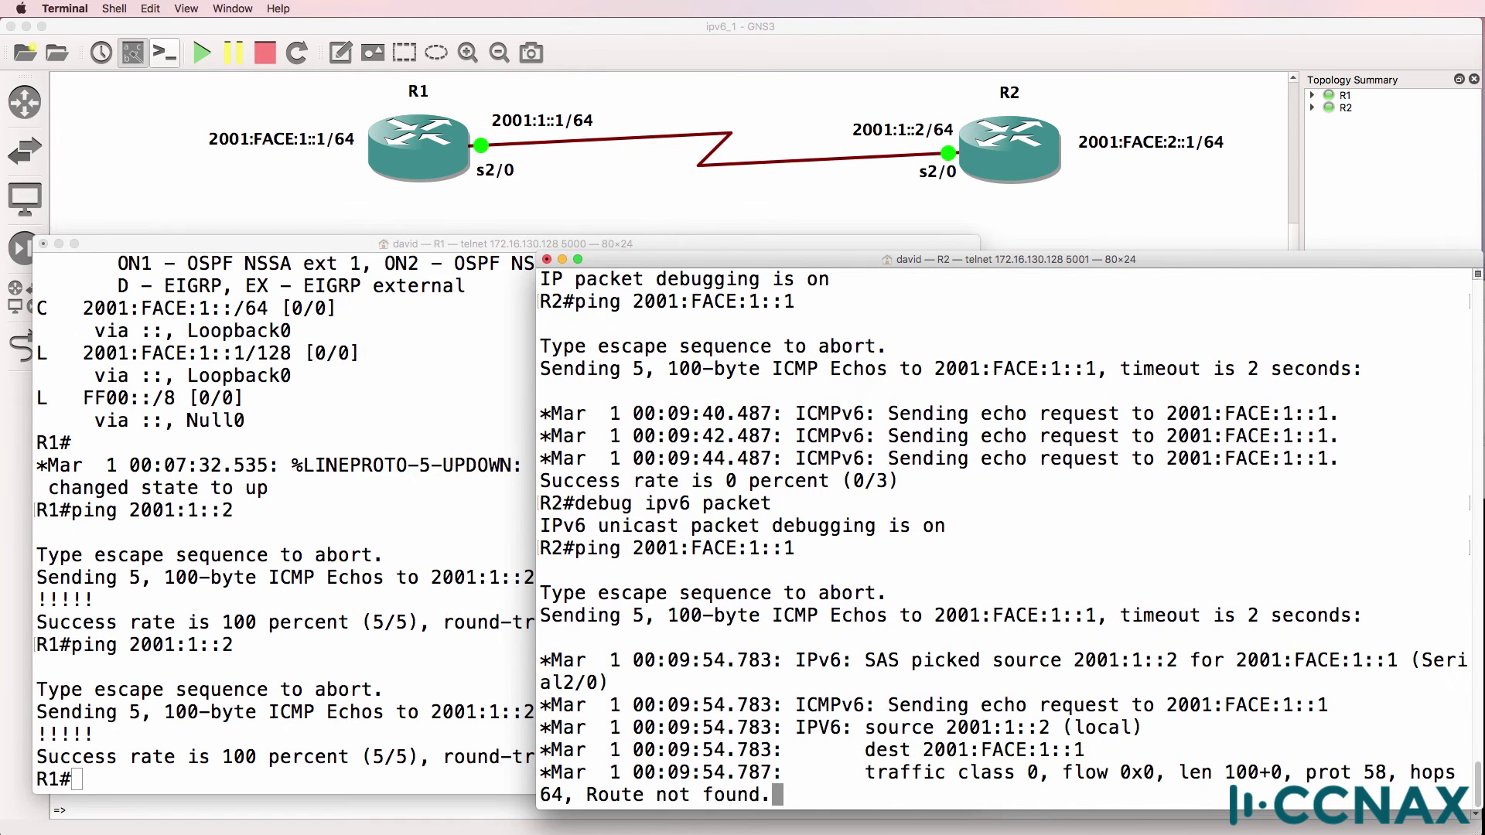
- Highlight debug lines showing source 2001:1::2, destination 2001:FACE:1::1 and 'Route not found'
drag(770, 615, 1149, 548)
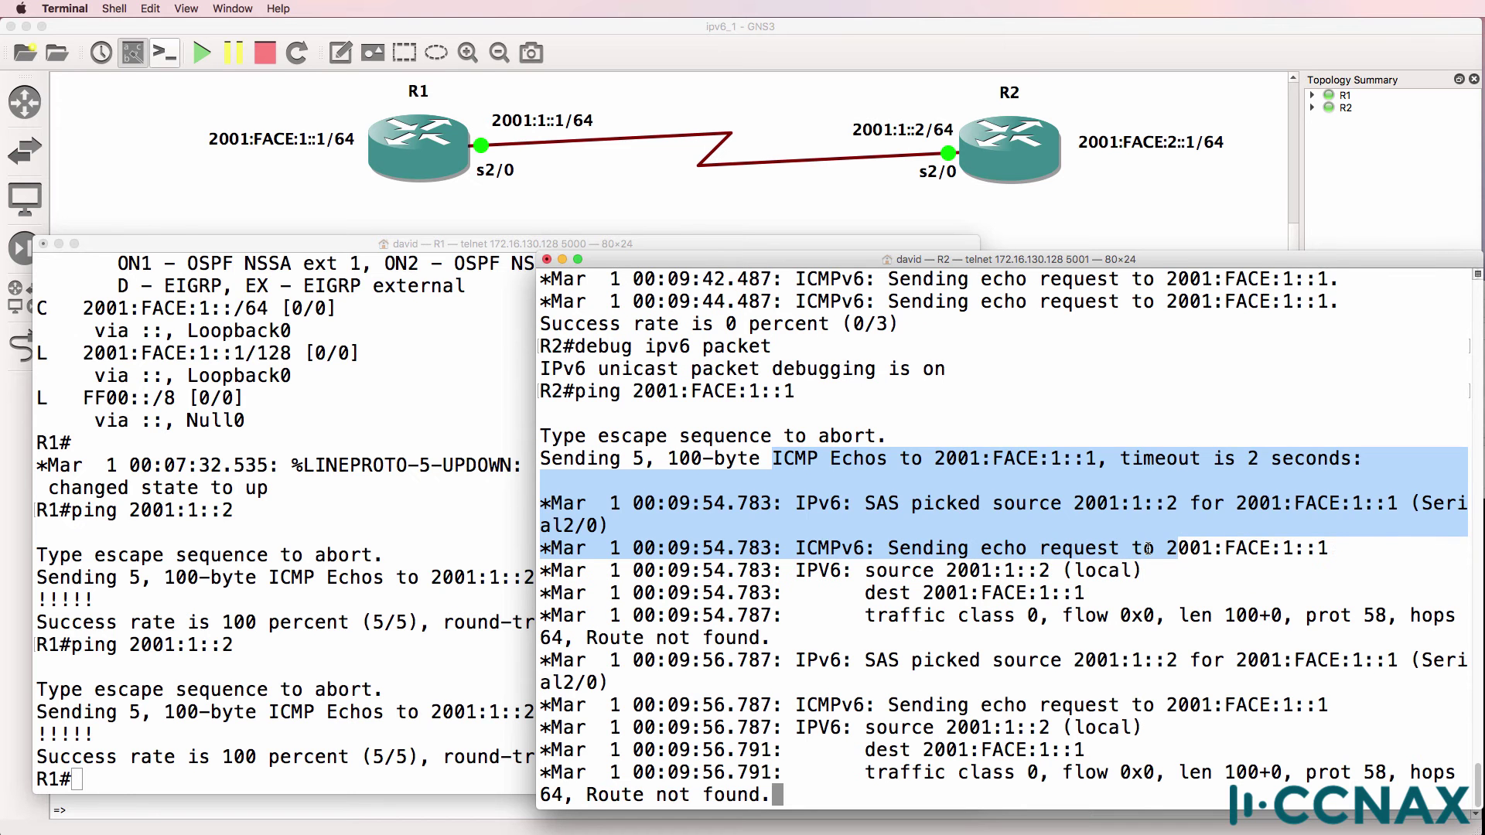
click(1148, 548)
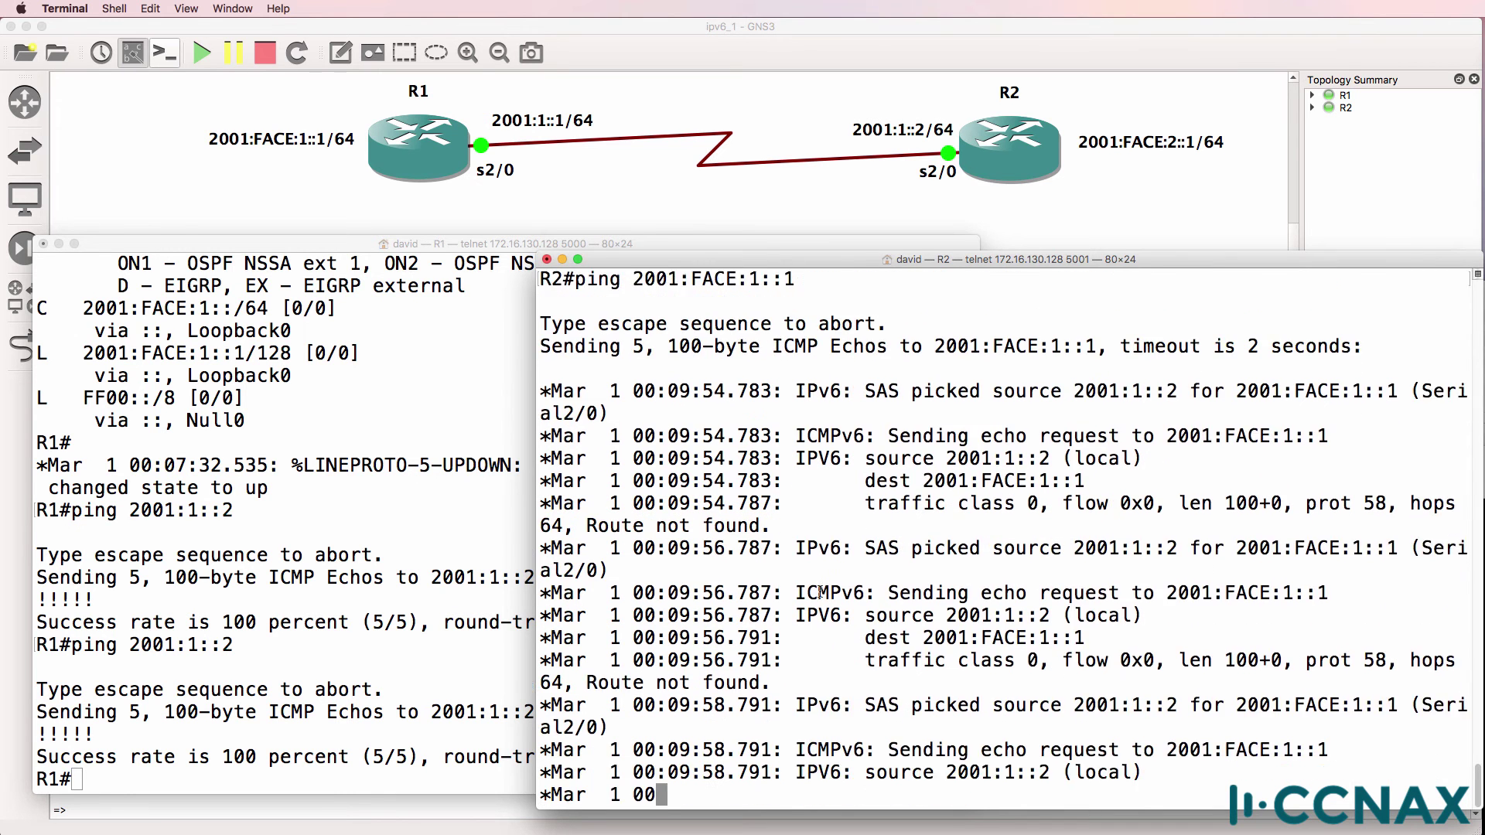
drag(665, 398, 1366, 391)
drag(899, 435, 1208, 440)
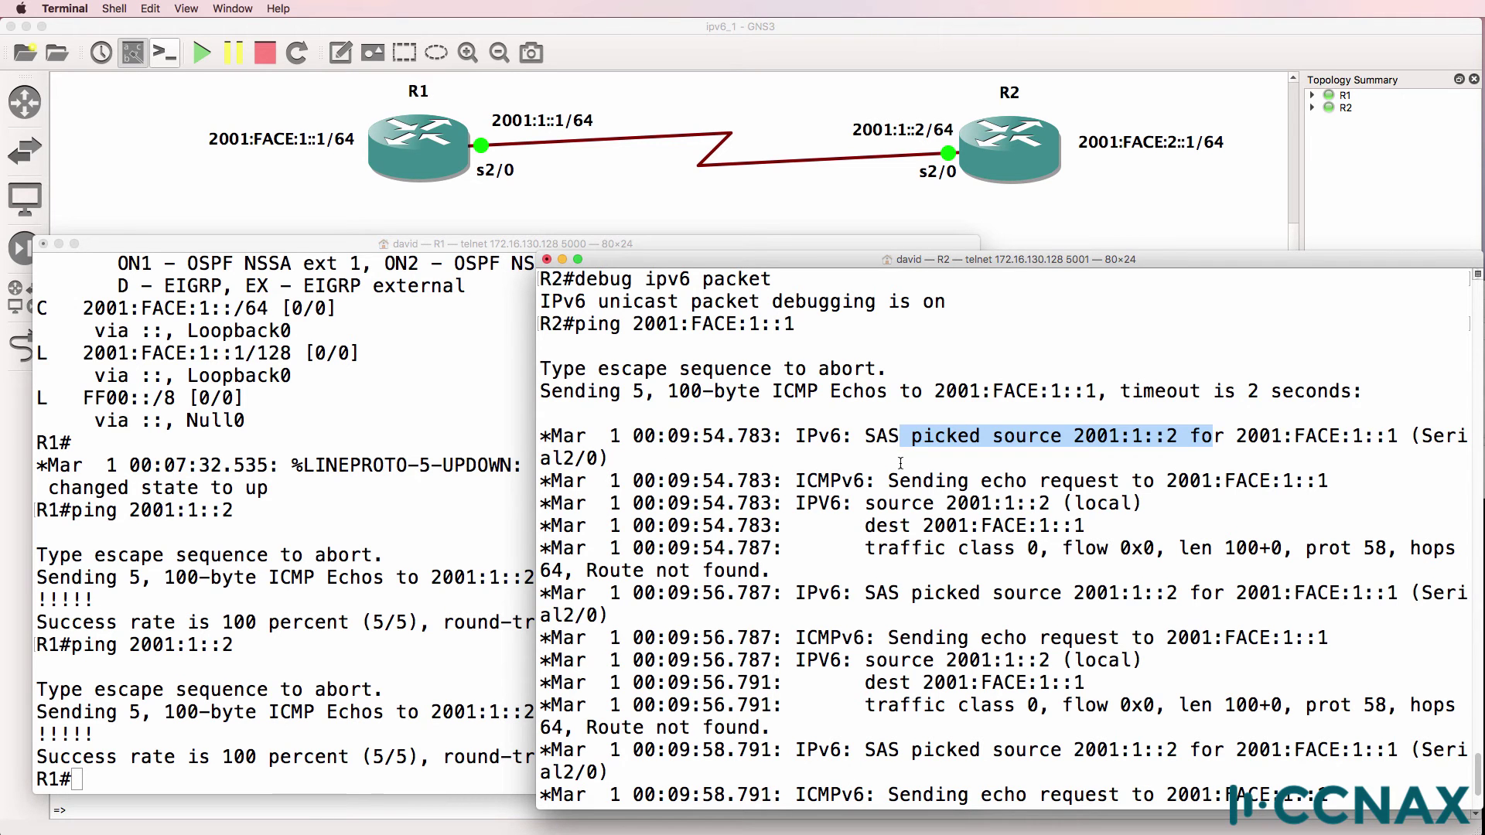
drag(874, 484, 1339, 490)
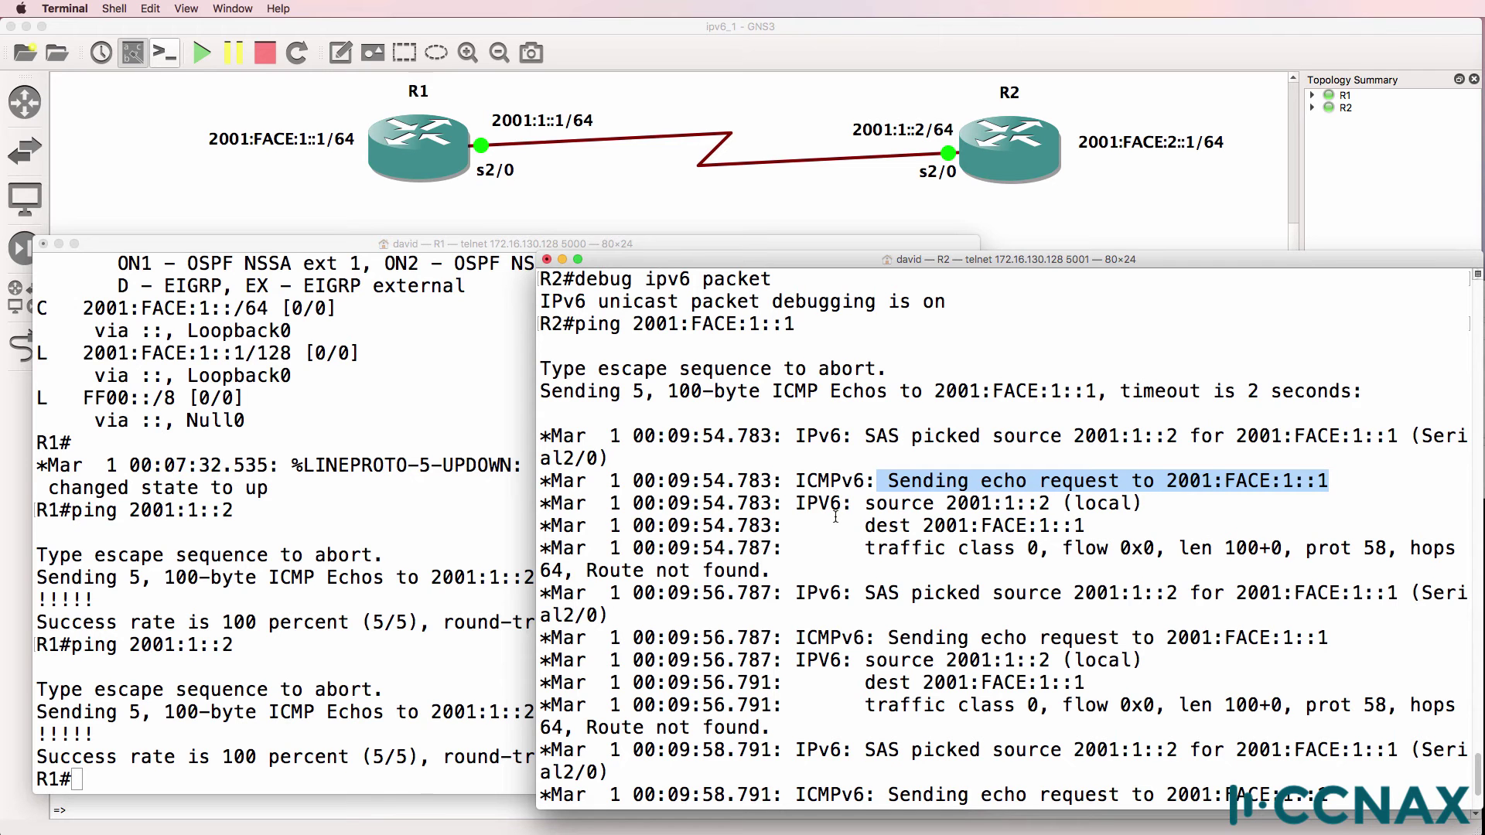
drag(864, 504, 1119, 497)
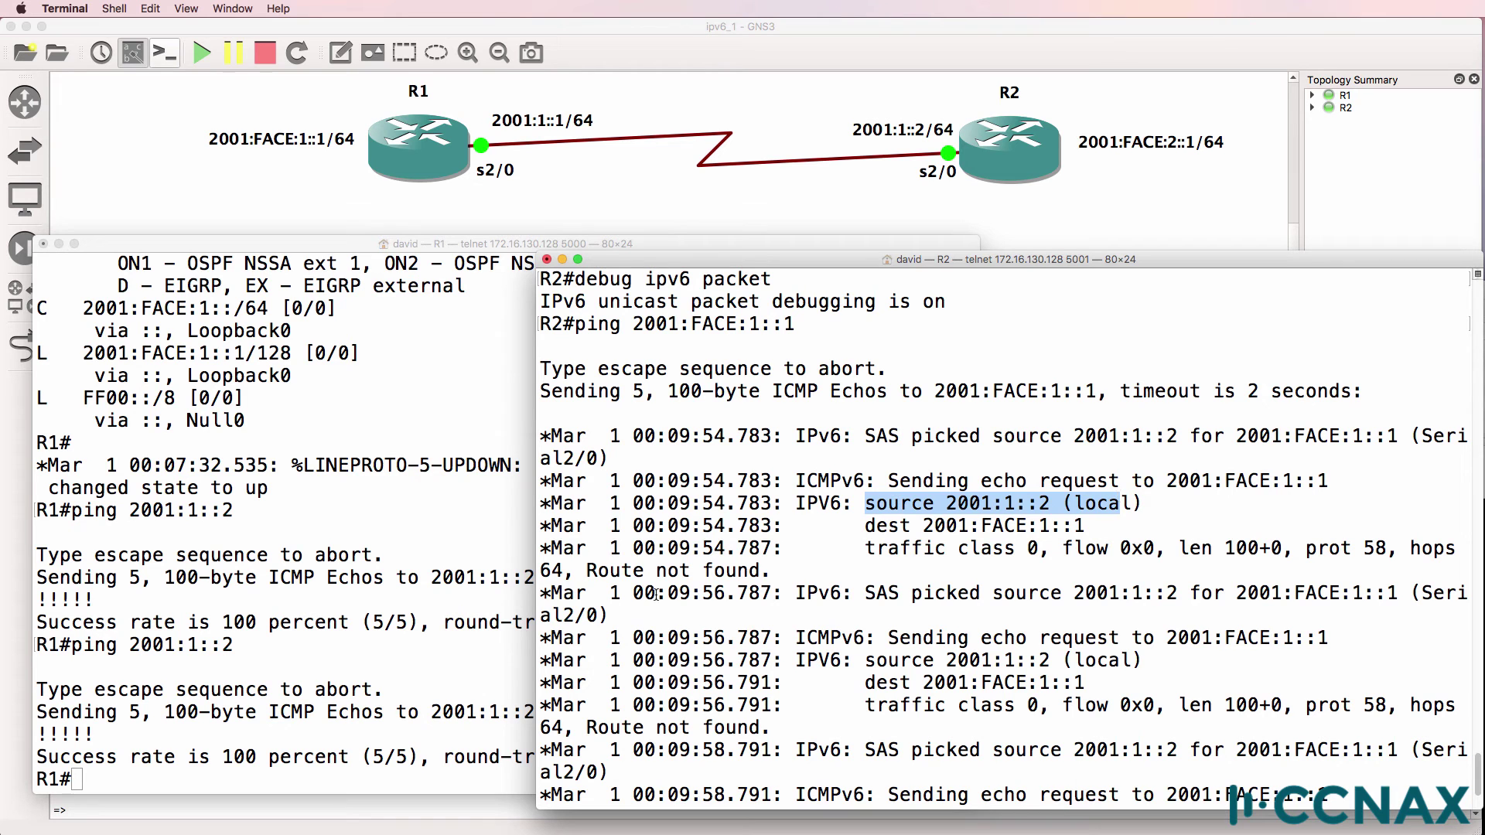
drag(853, 526, 1090, 532)
drag(771, 570, 586, 570)
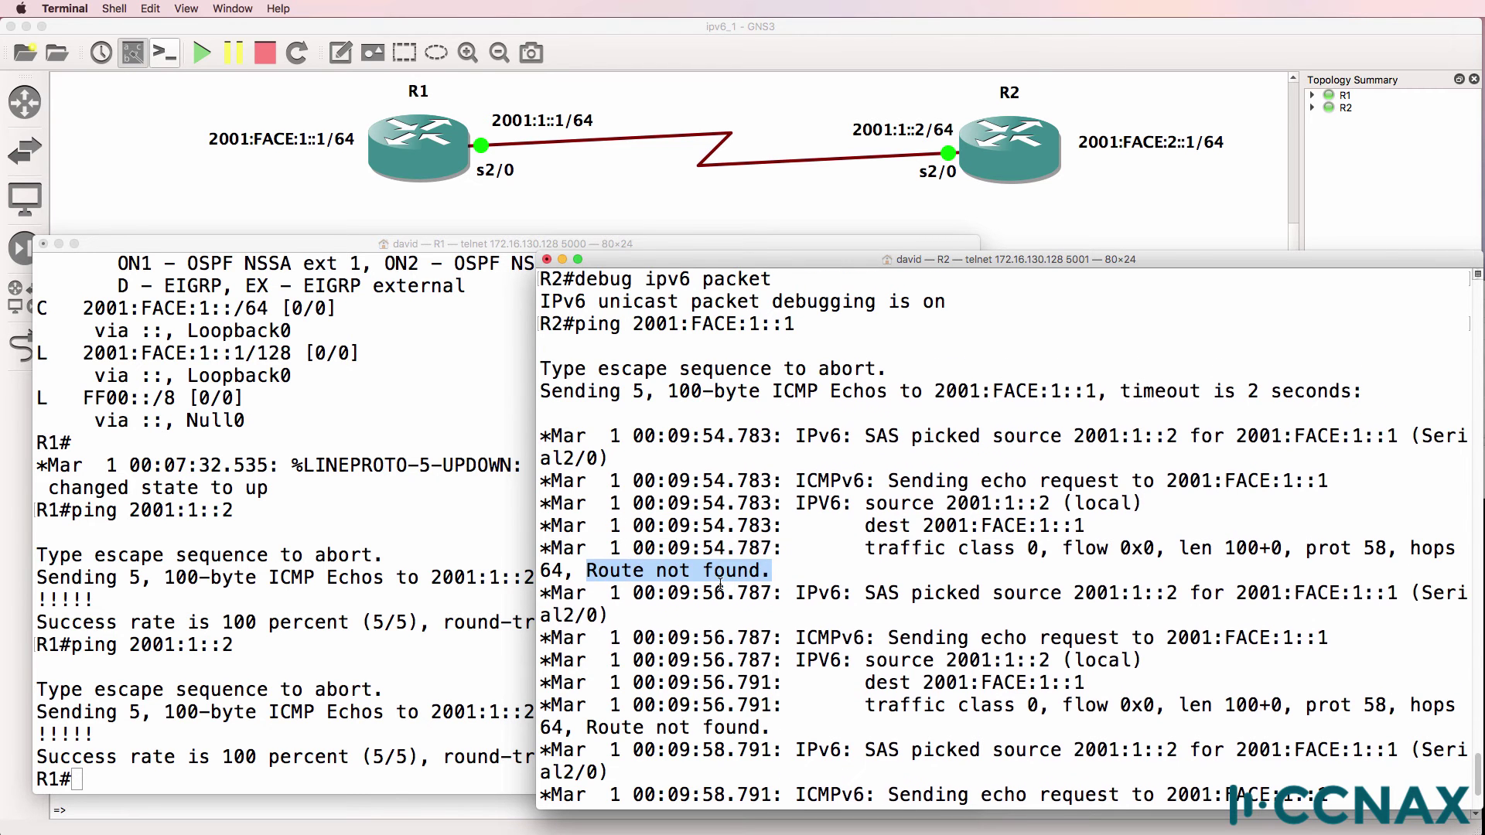
drag(771, 662, 592, 650)
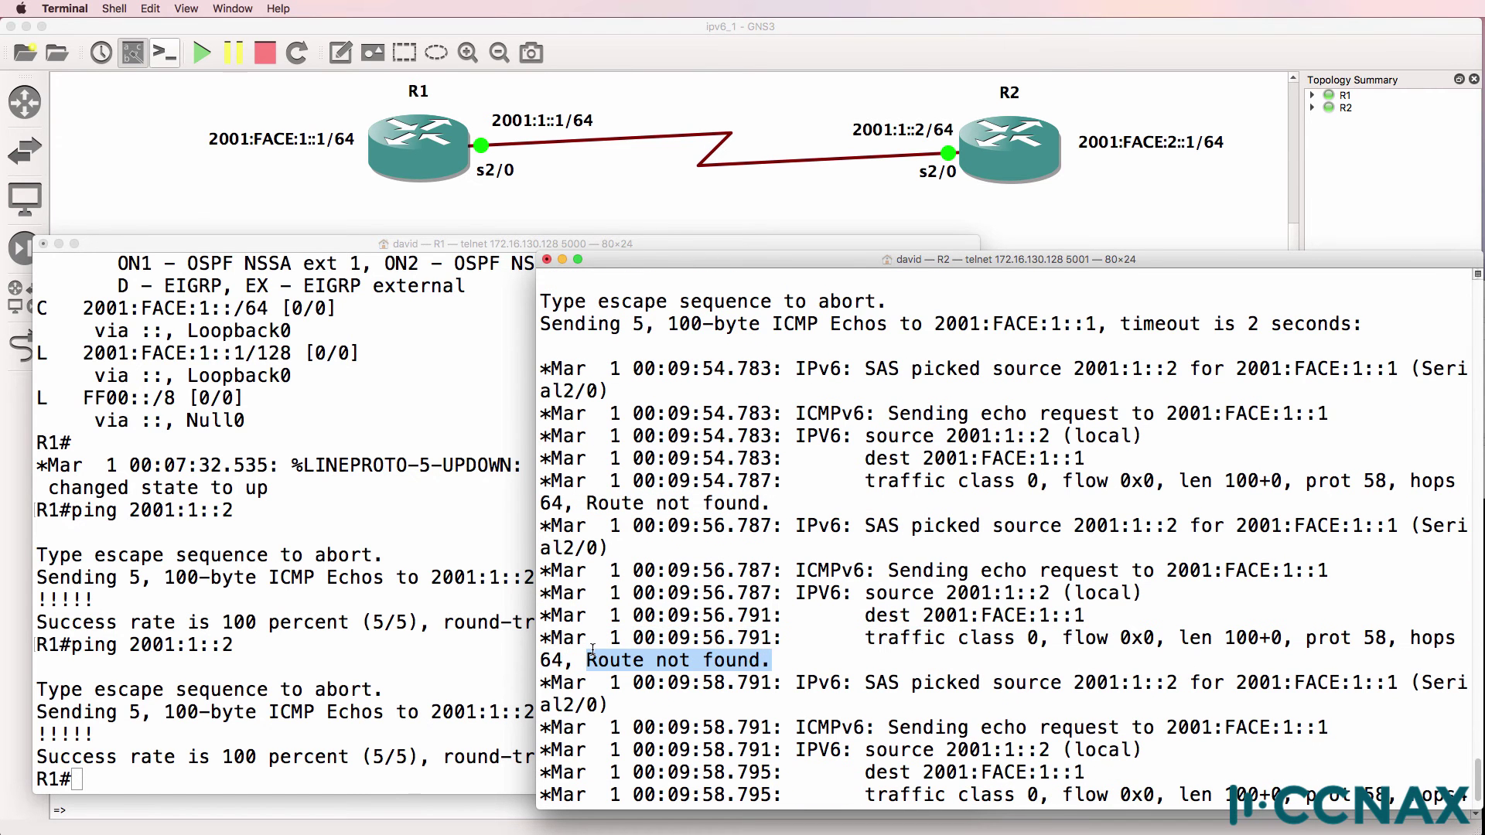
drag(747, 749, 495, 744)
- Display R2's IPv6 routing table and highlight its entries
text(sh ip)
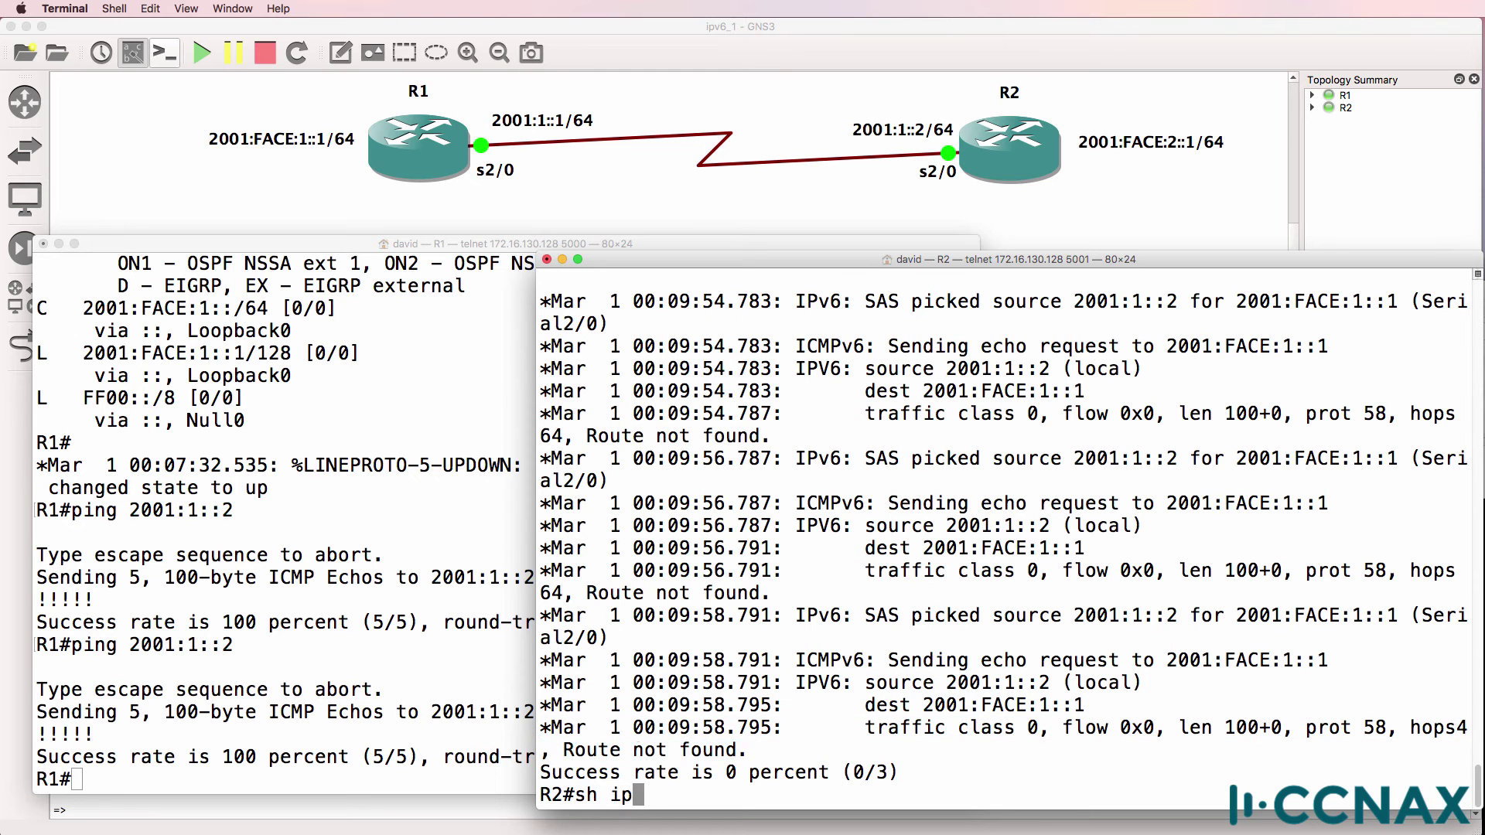
text(v6 route)
key(Return)
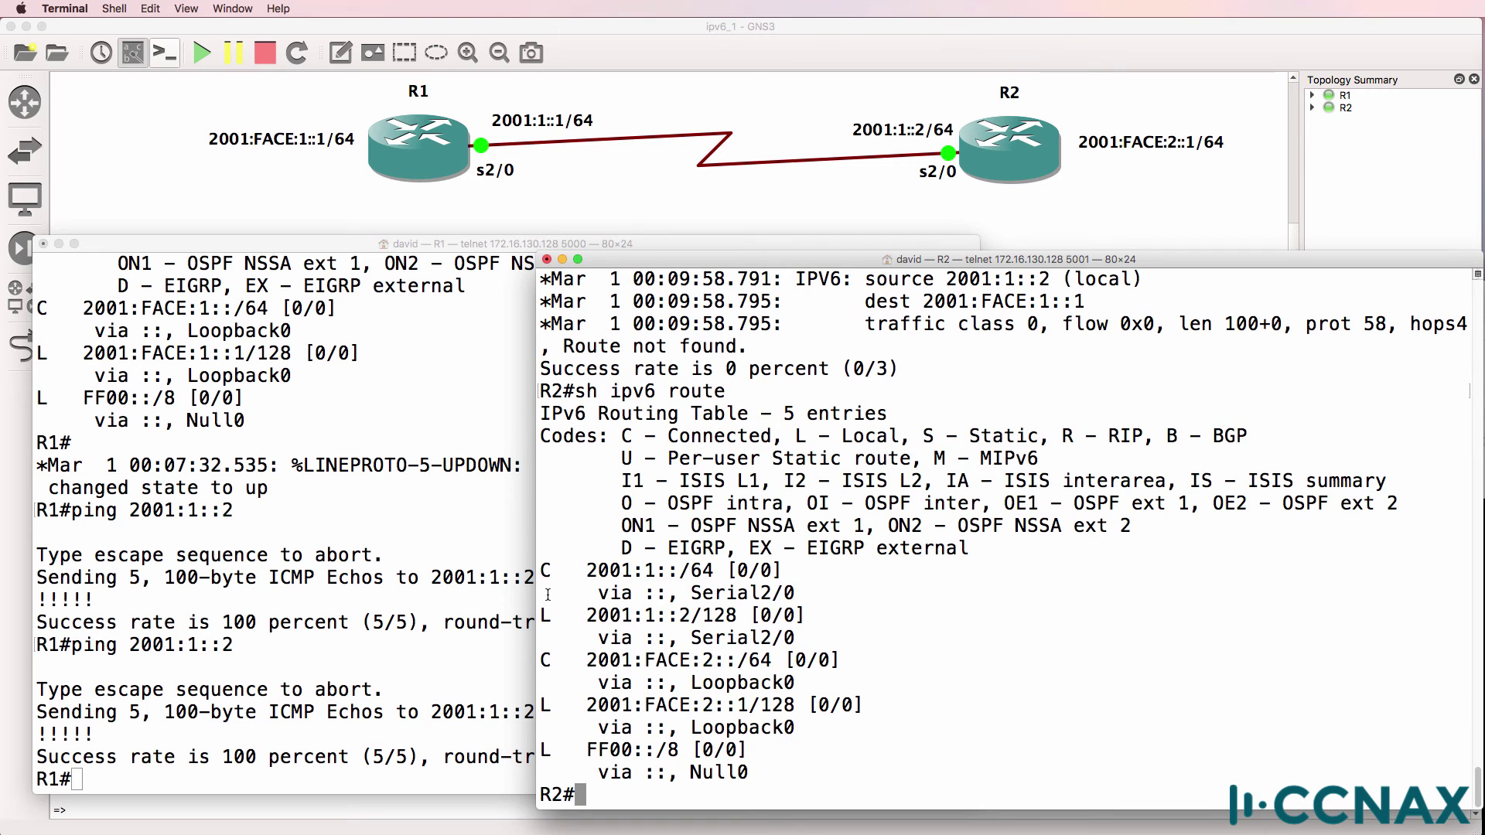
drag(552, 572, 865, 808)
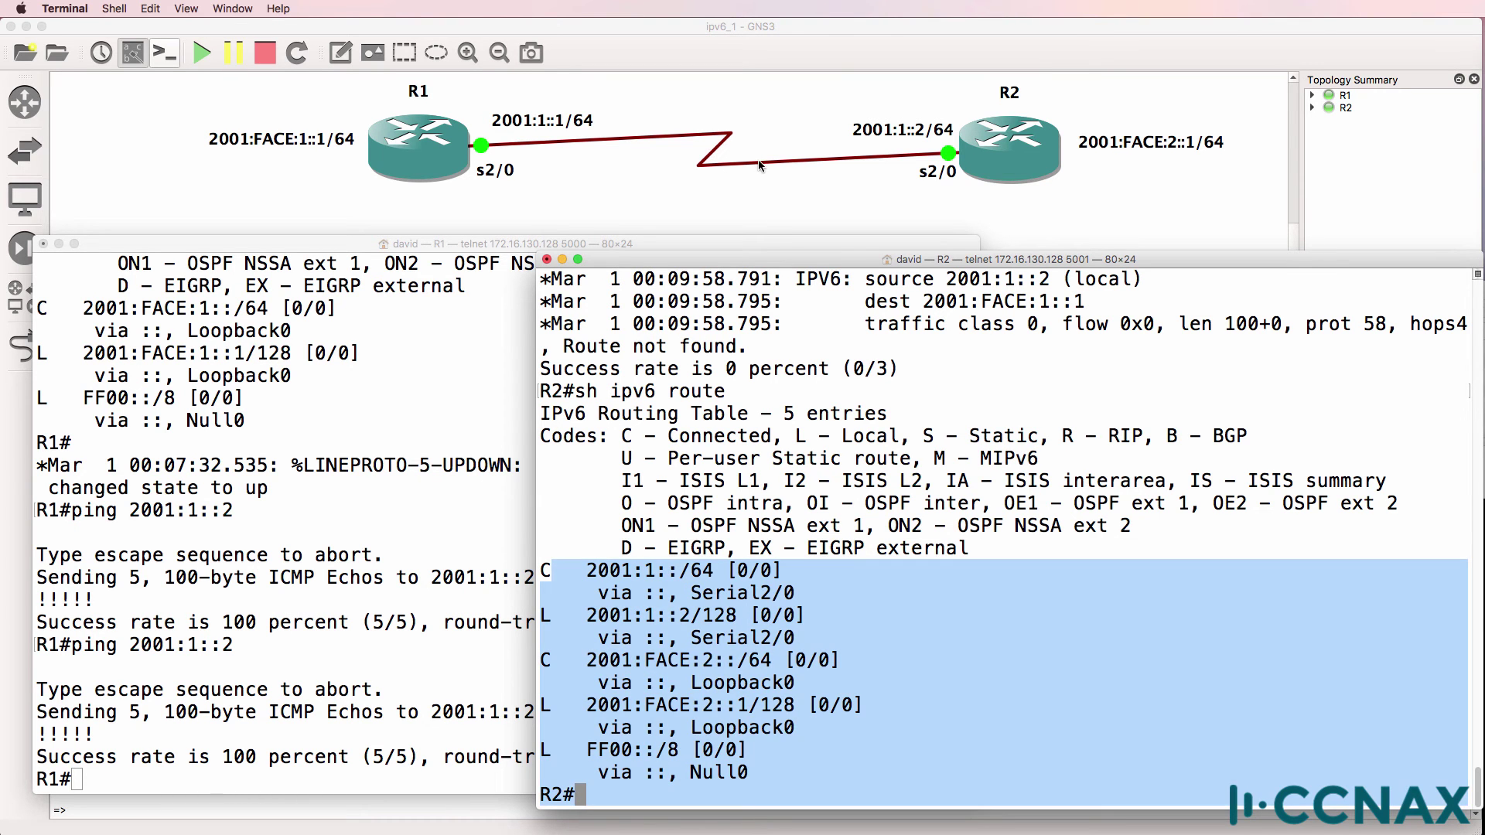
- Enter global configuration mode on R2 with 'conf t'
text(conf)
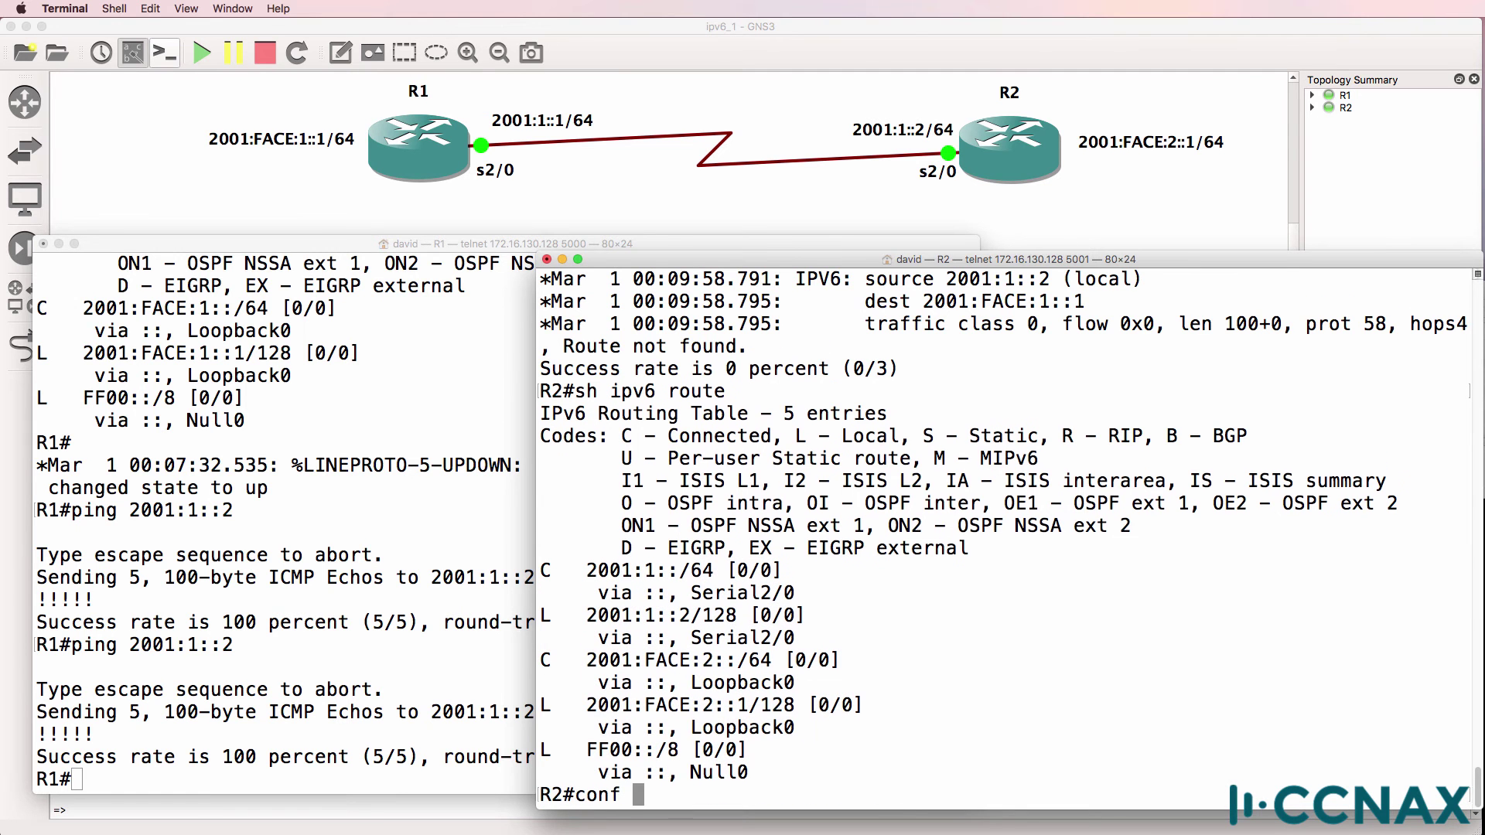
key(Return)
text(t)
key(Return)
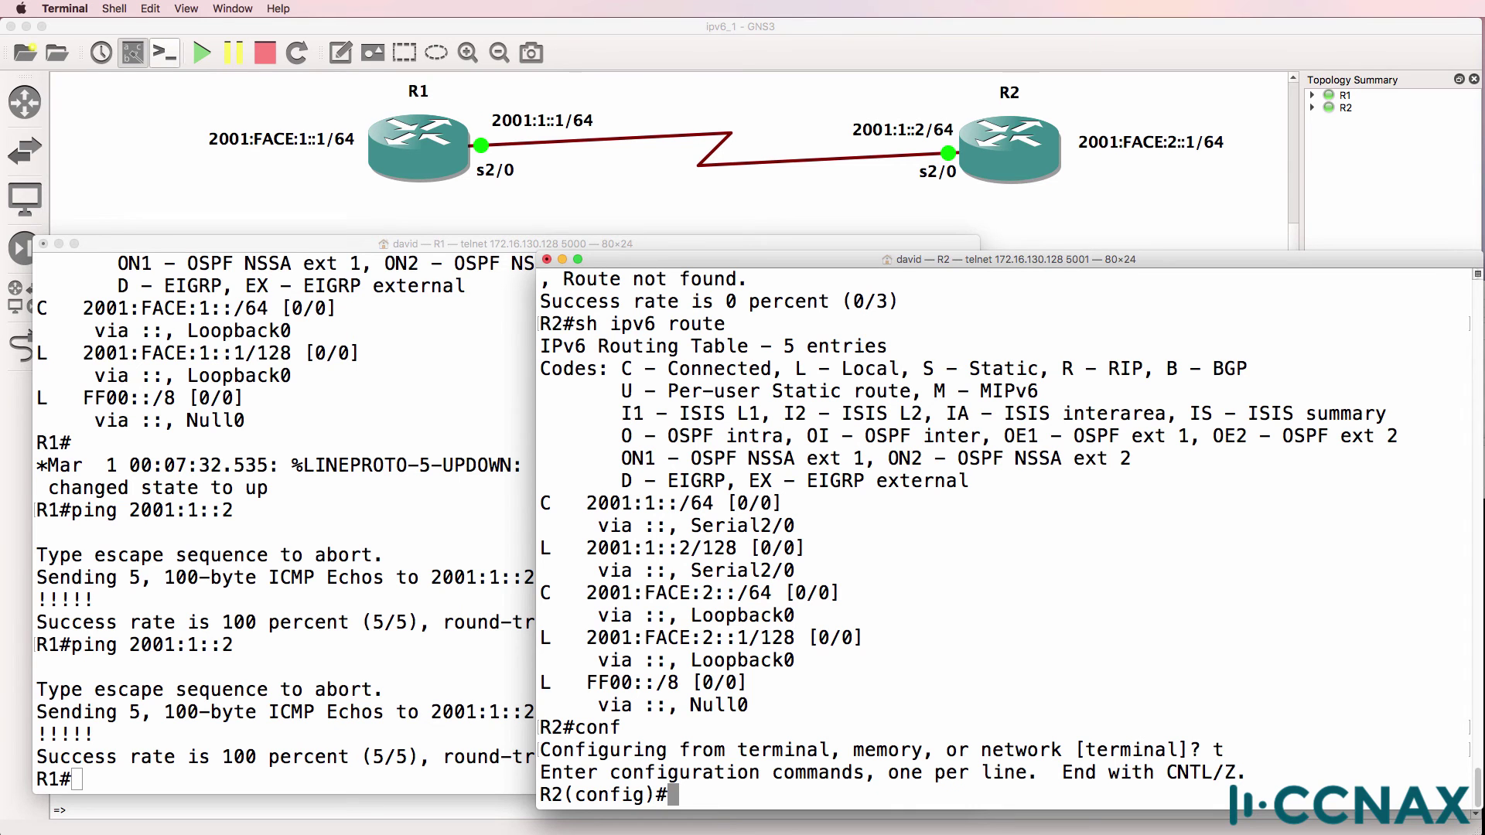
- Add the static route 'ipv6 route 2001:FACE:1::/64 serial 2/0' using help and Tab completion
text(ipv6 ?)
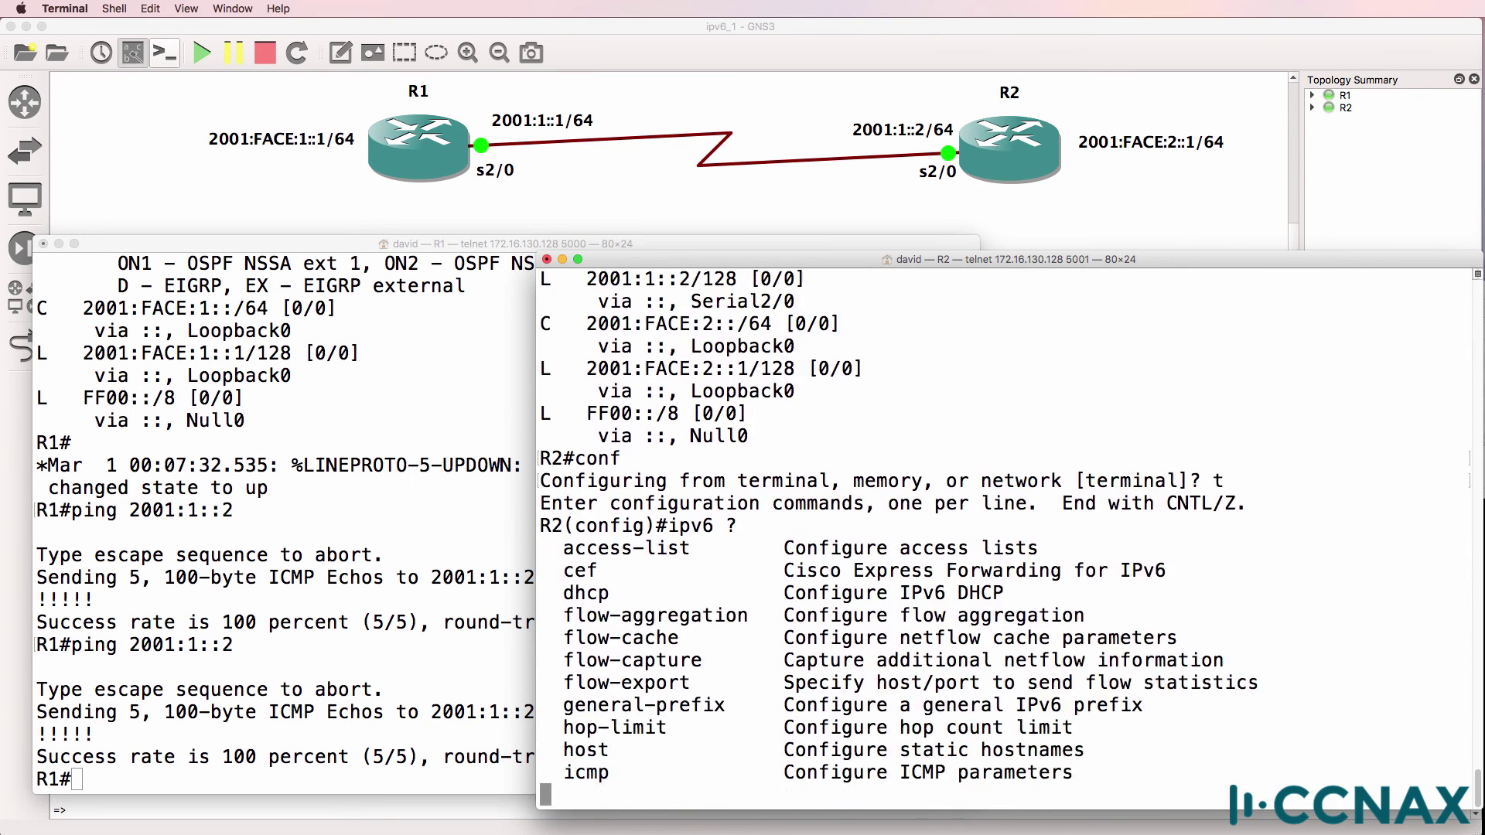
key(space)
text(route ?)
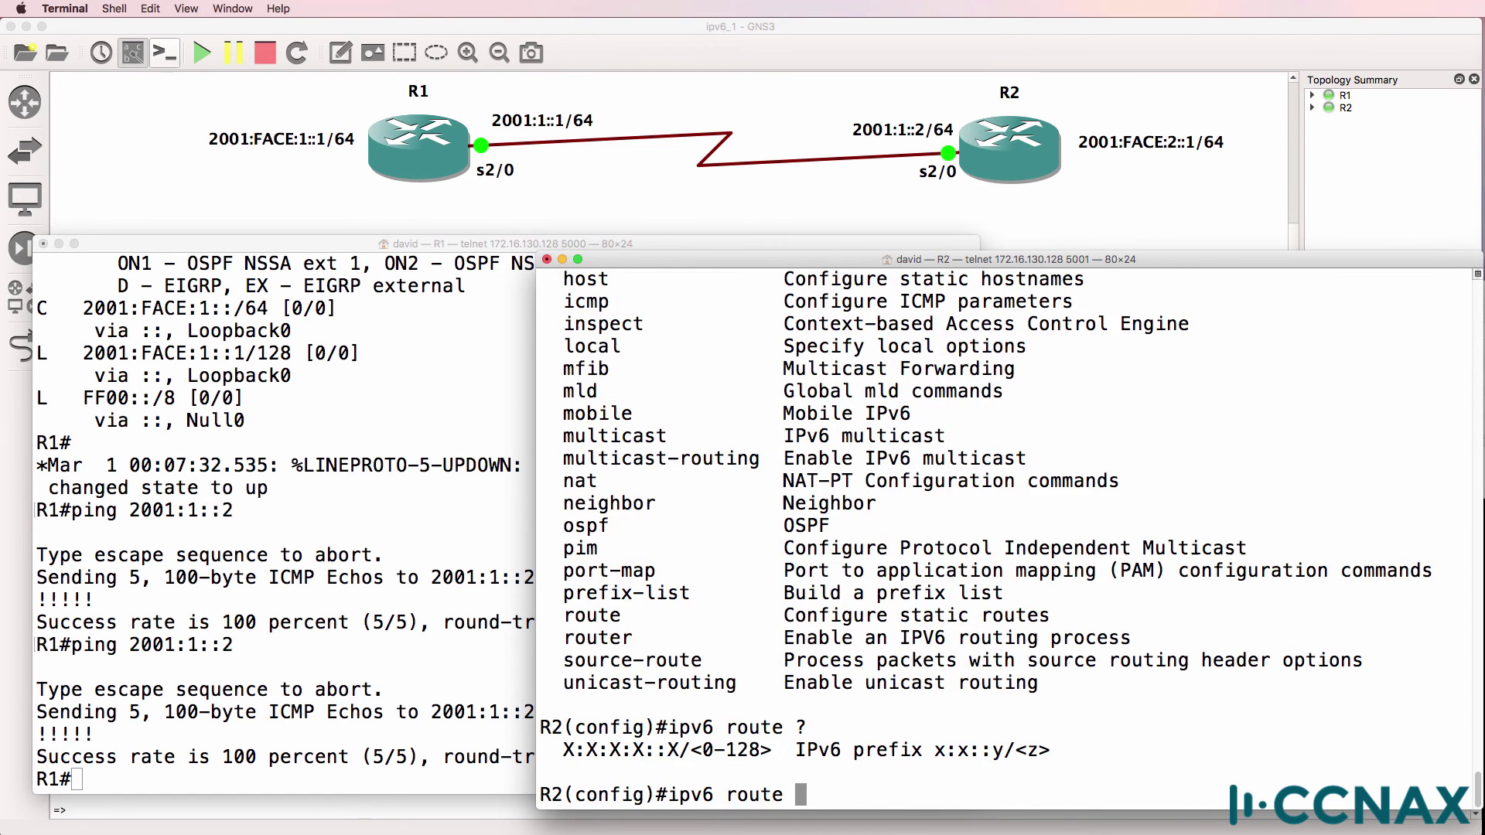
text(2001:FACE:)
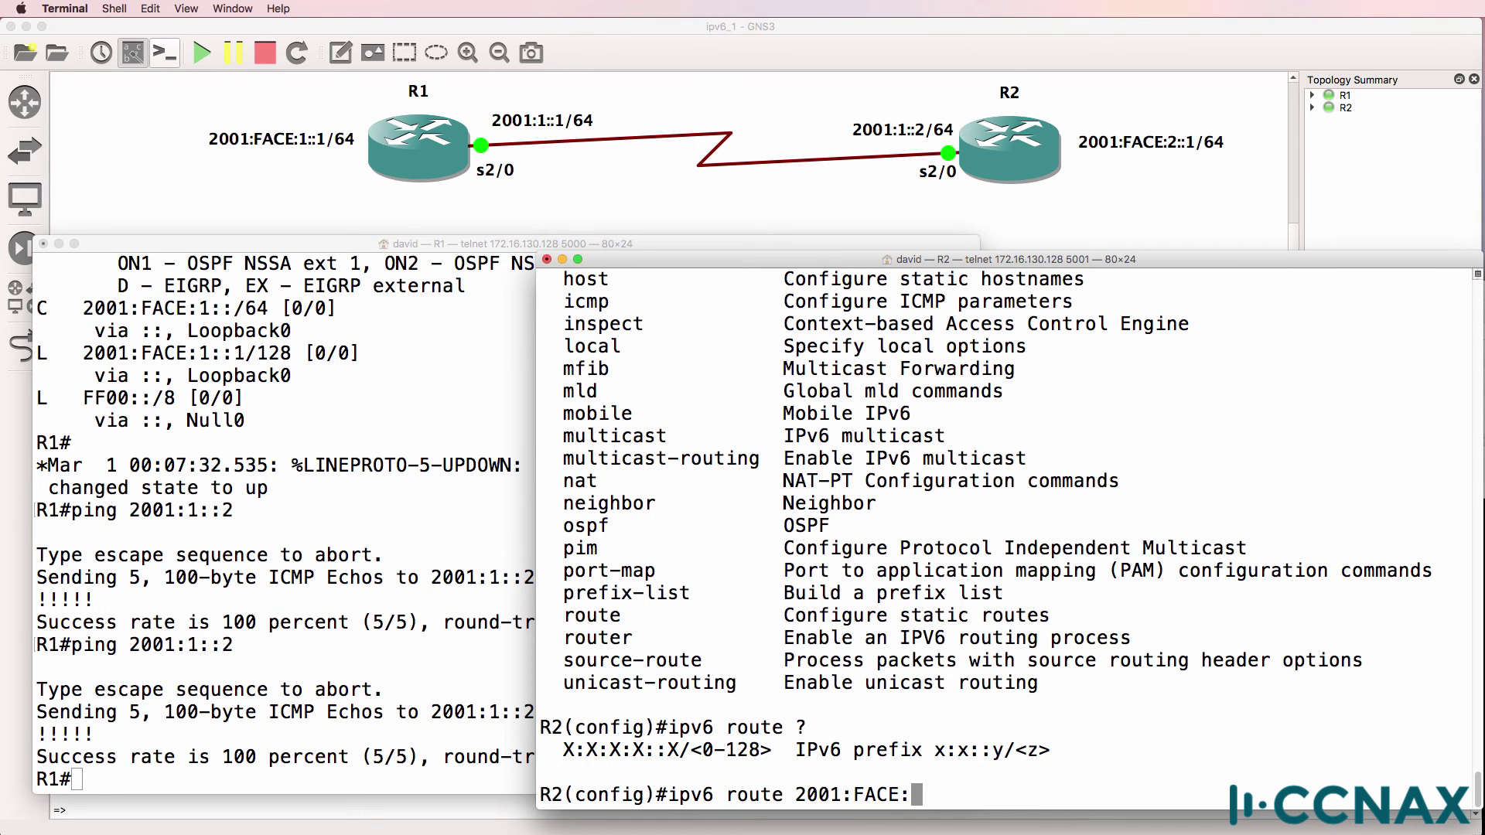
text(1::/64 ?)
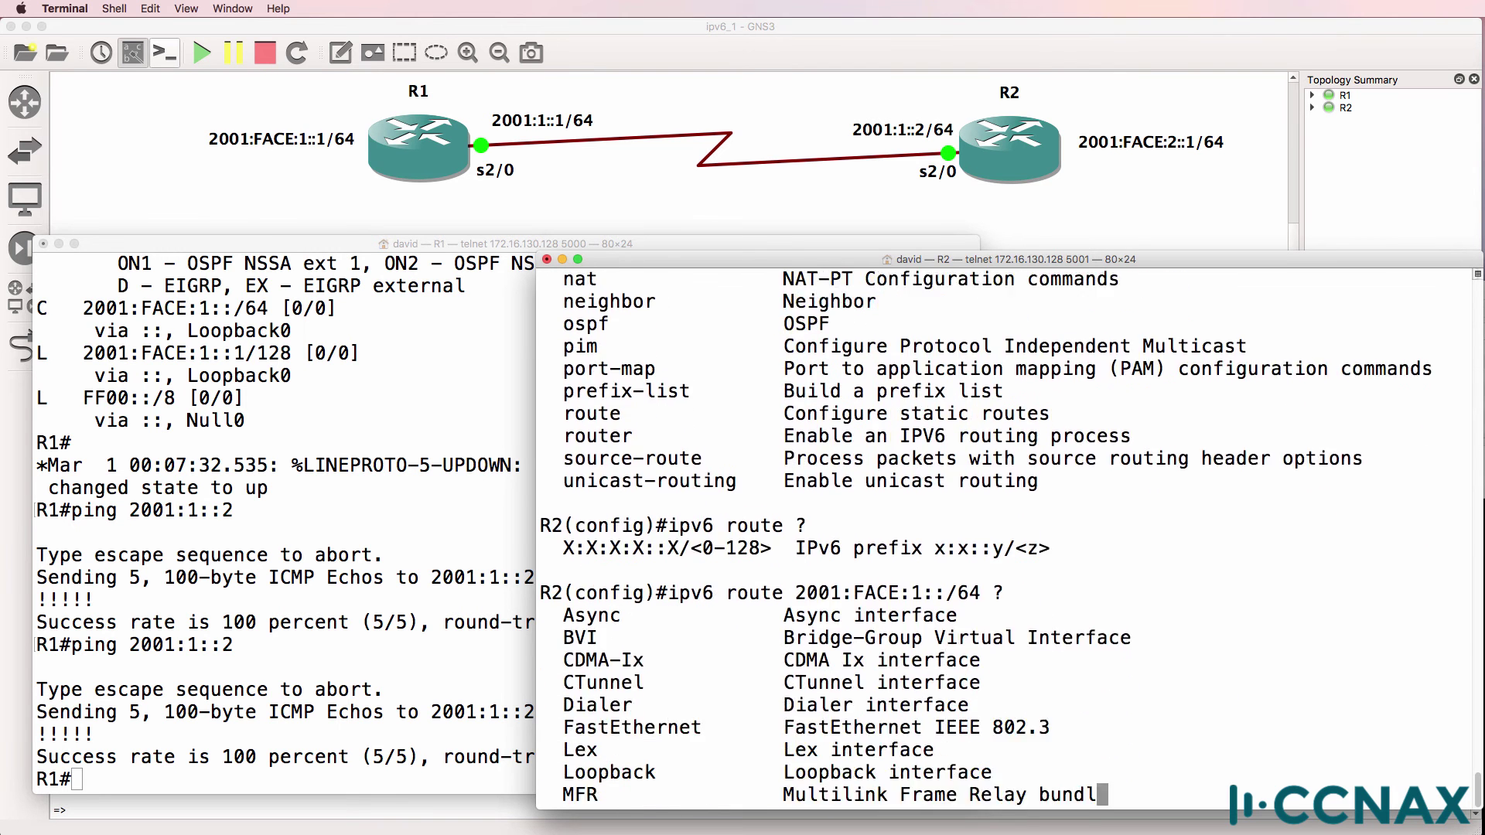
text(sei)
key(Tab)
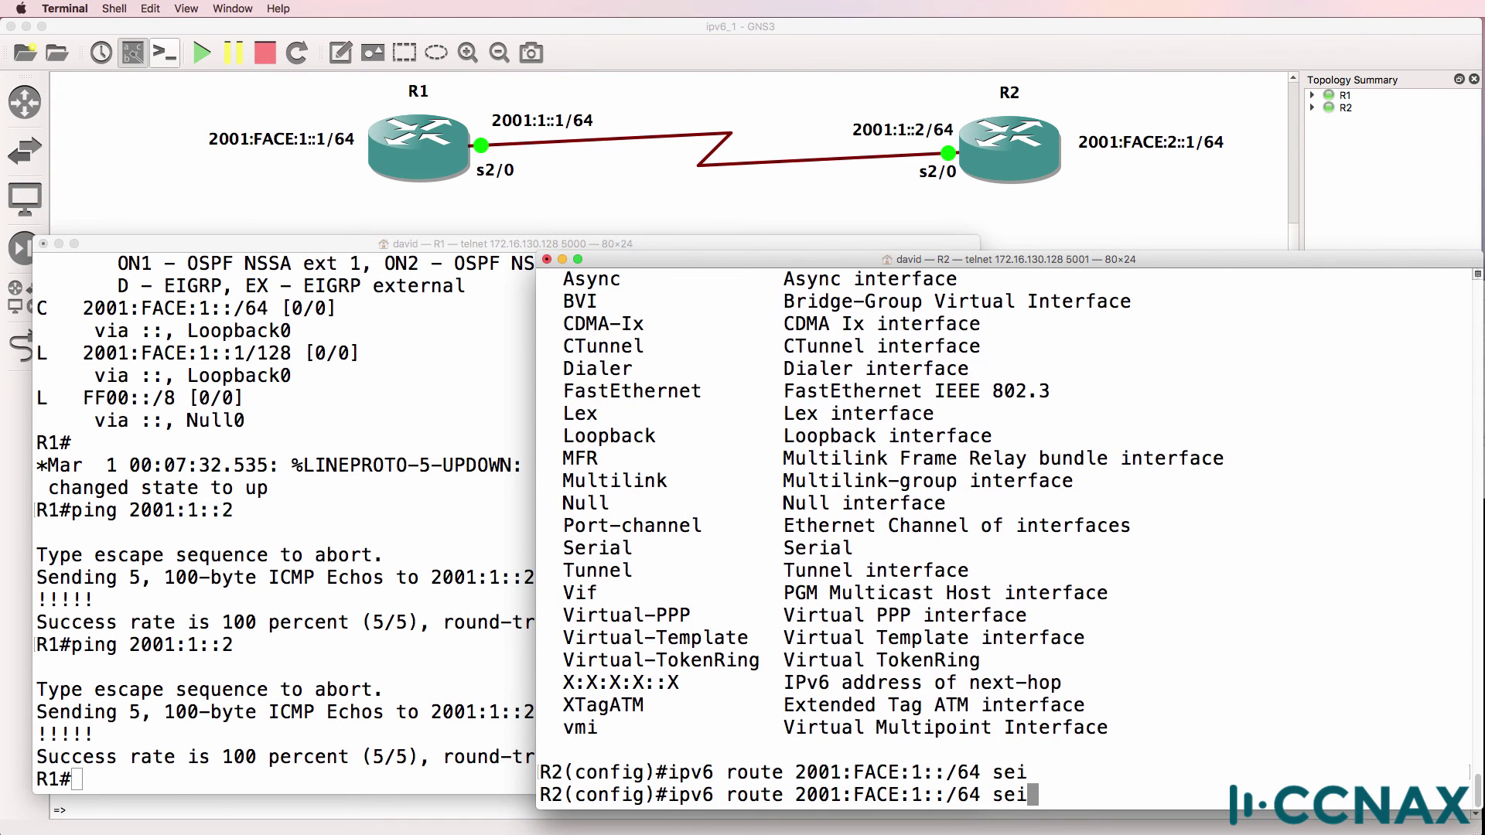
key(BackSpace)
text(r)
key(Tab)
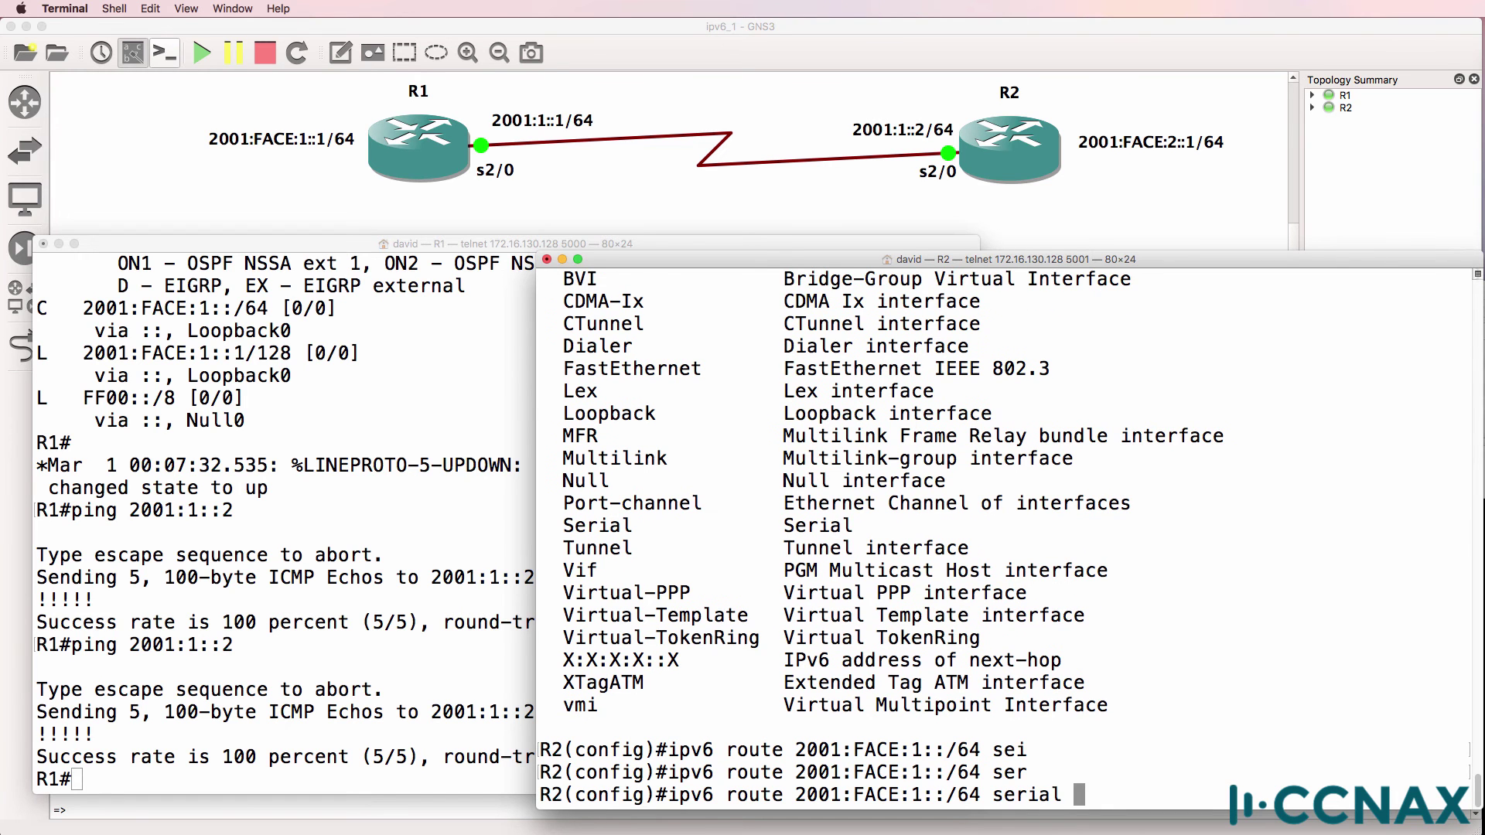
text(2/0)
key(Return)
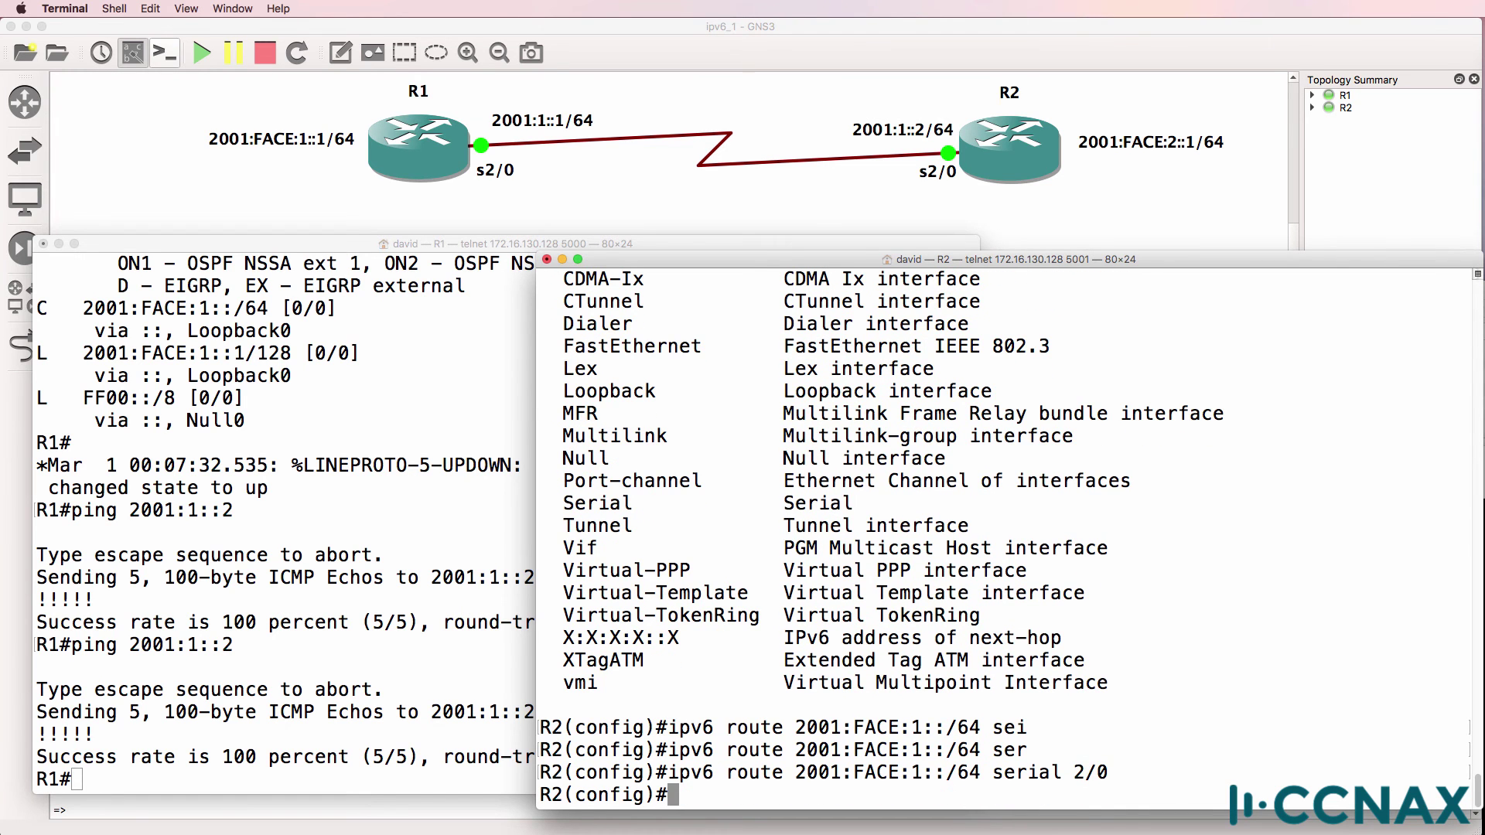
- Leave configuration mode and turn off all debugging on R2 with 'un all'
text(end)
key(Return)
text(conf)
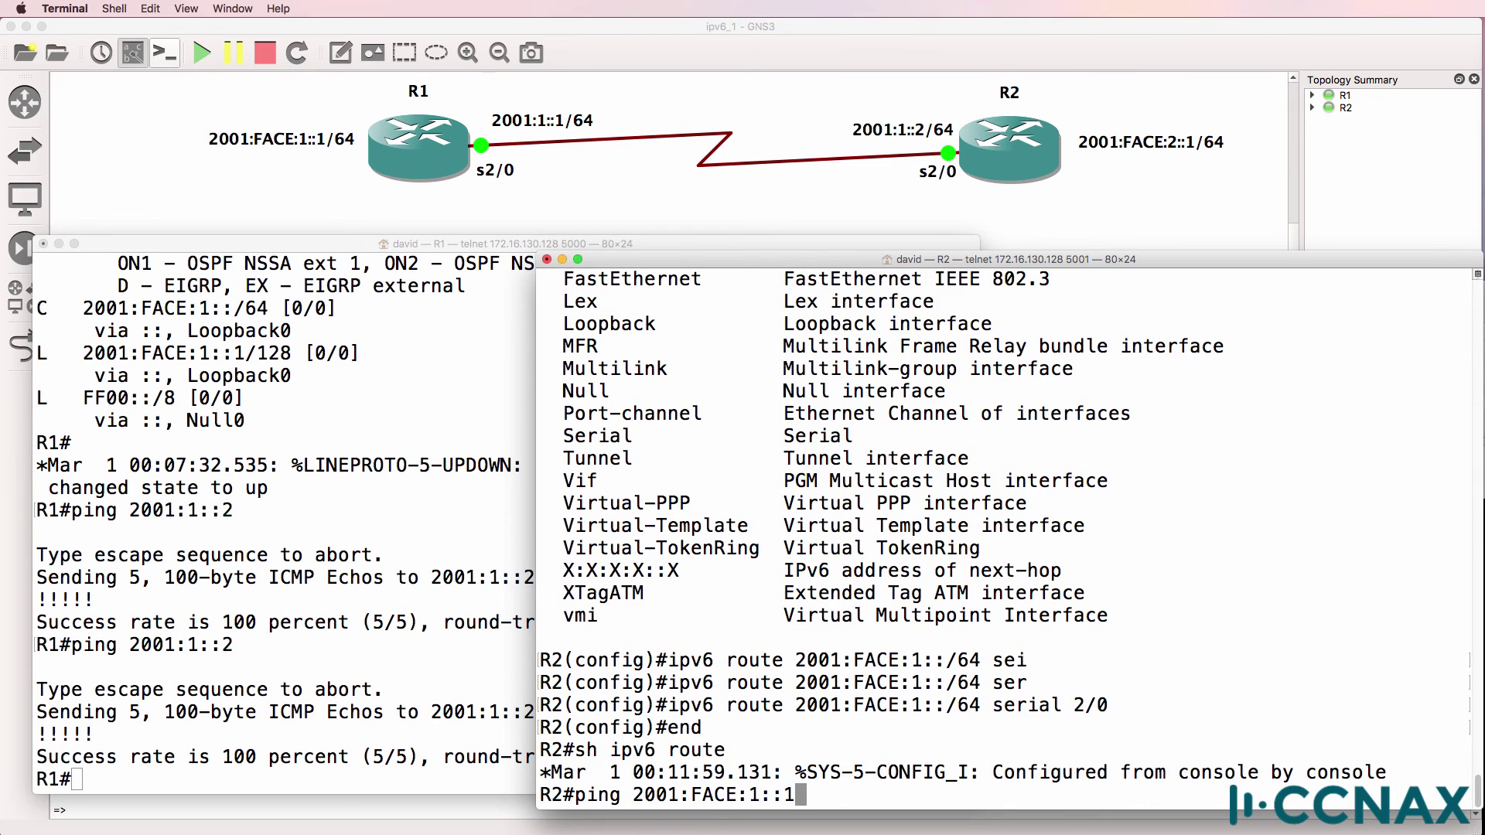
key(Return)
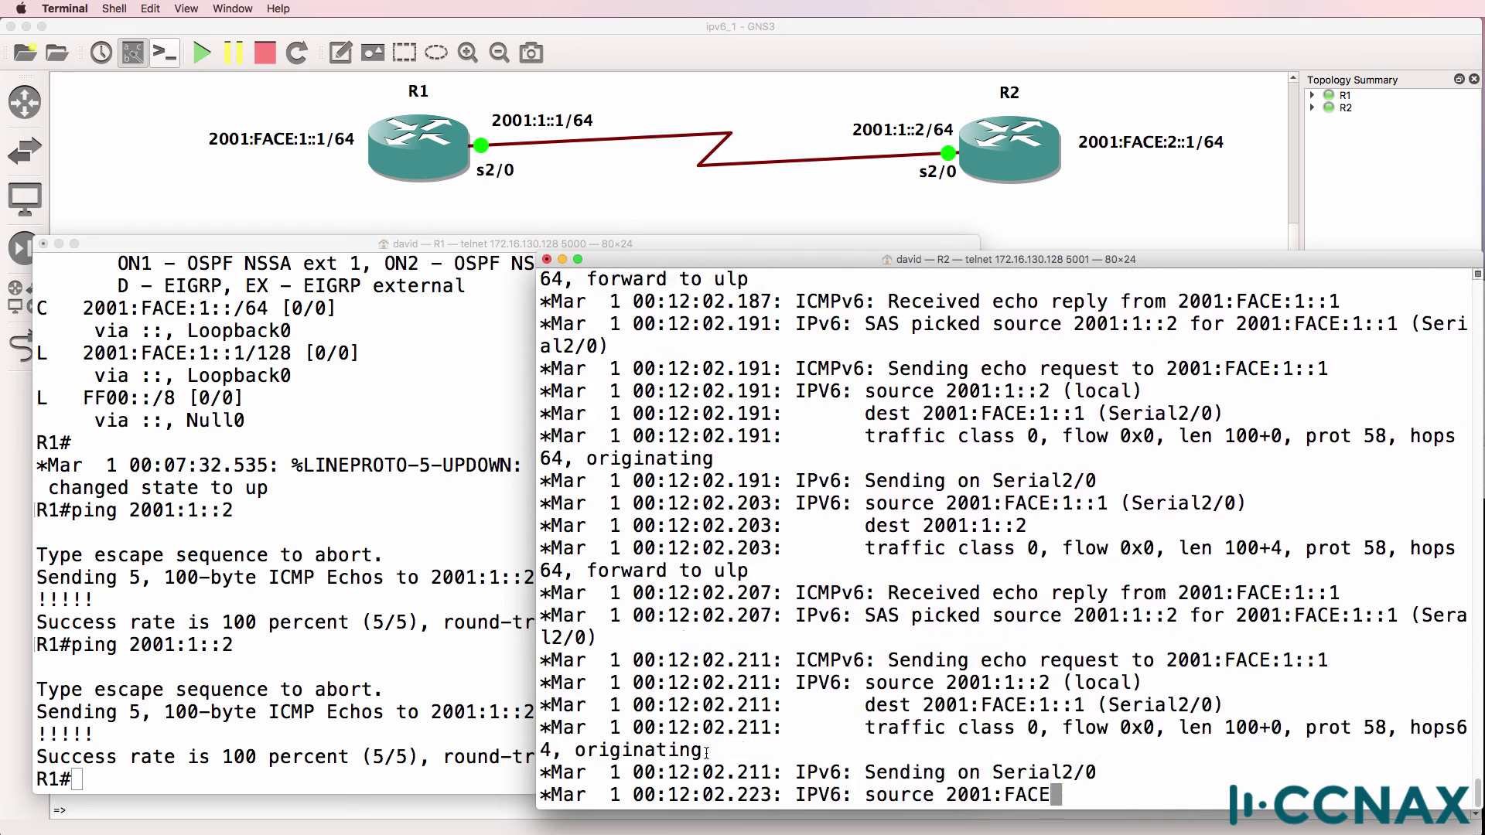
key(Return)
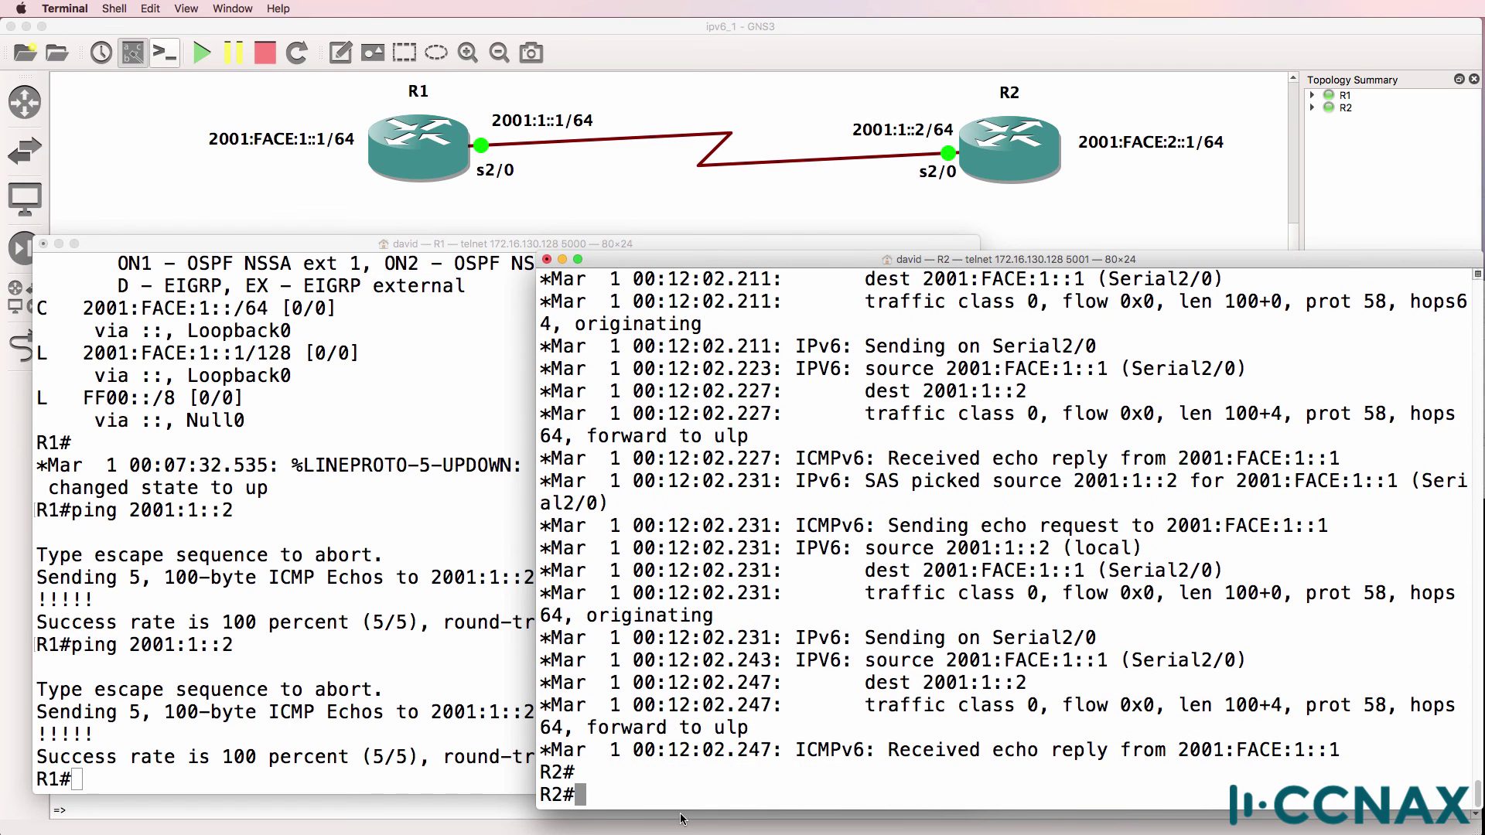
text(un all)
key(Return)
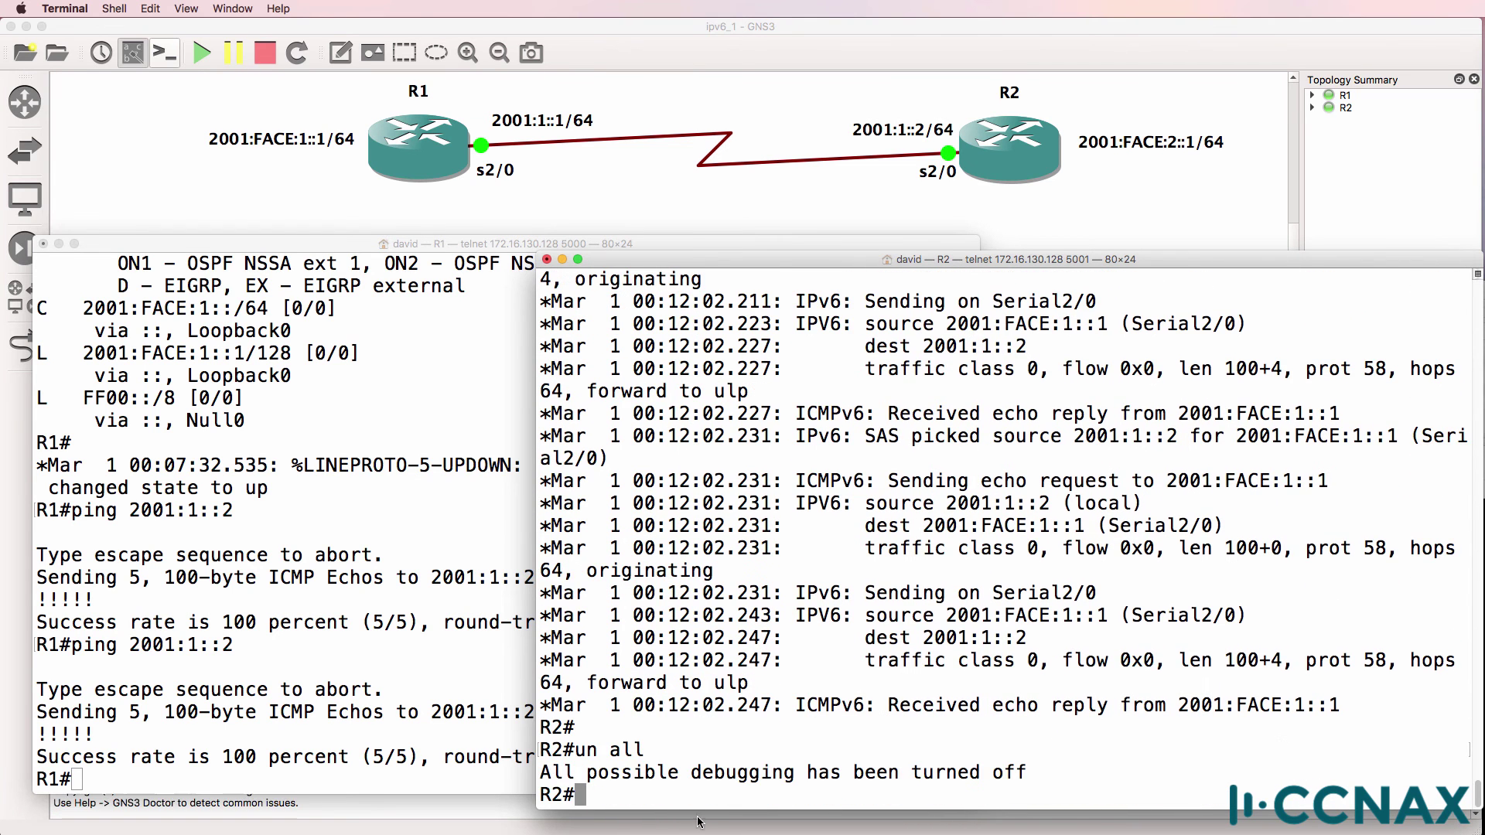
- Rerun R2's ping to 2001:FACE:1::1 (5/5), then type 'sh ipv6 route' on R1
scroll(744, 572, up, 20)
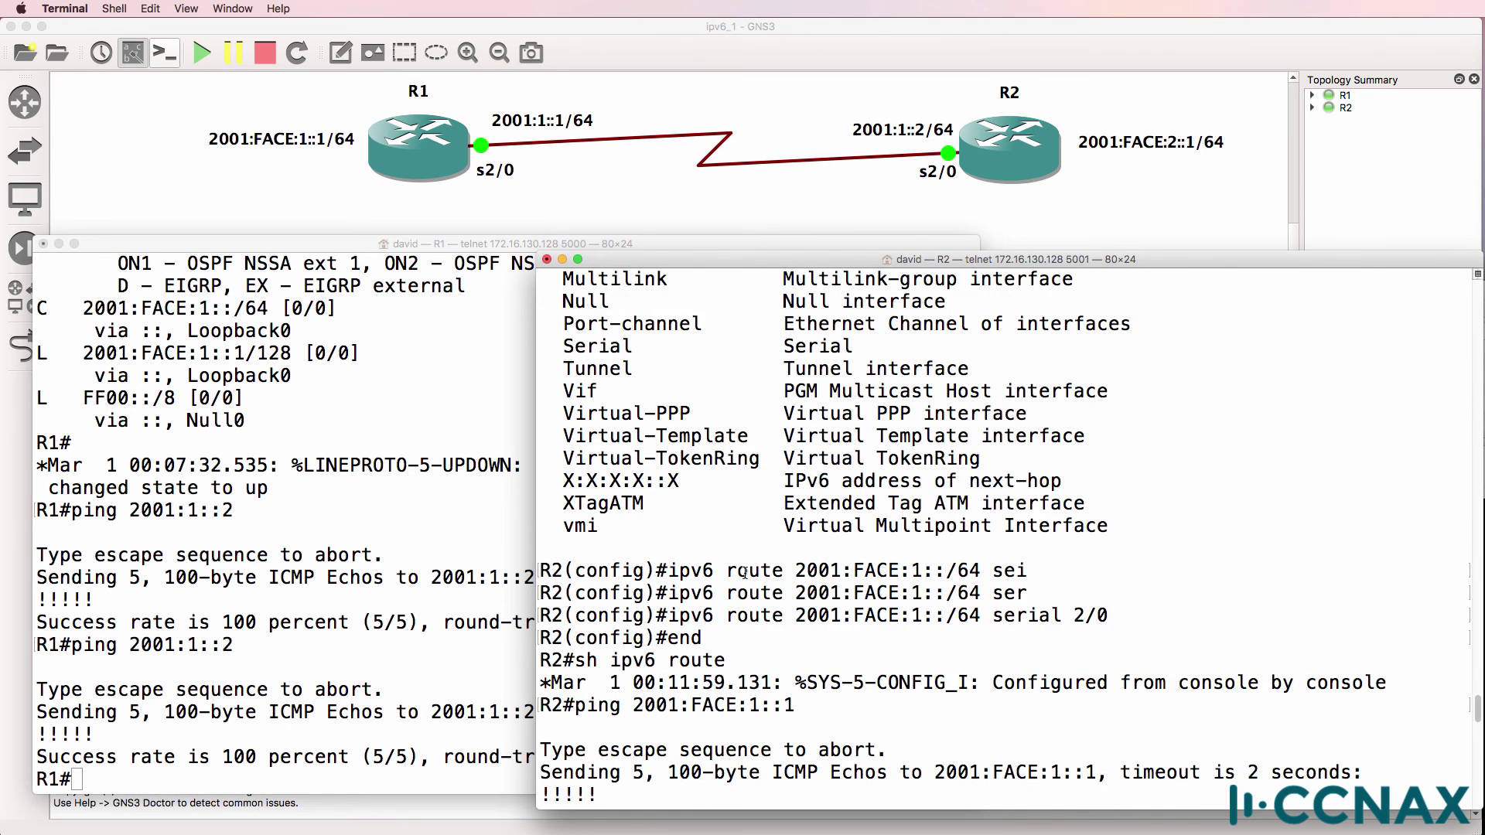
scroll(744, 572, down, 2)
drag(617, 754, 485, 754)
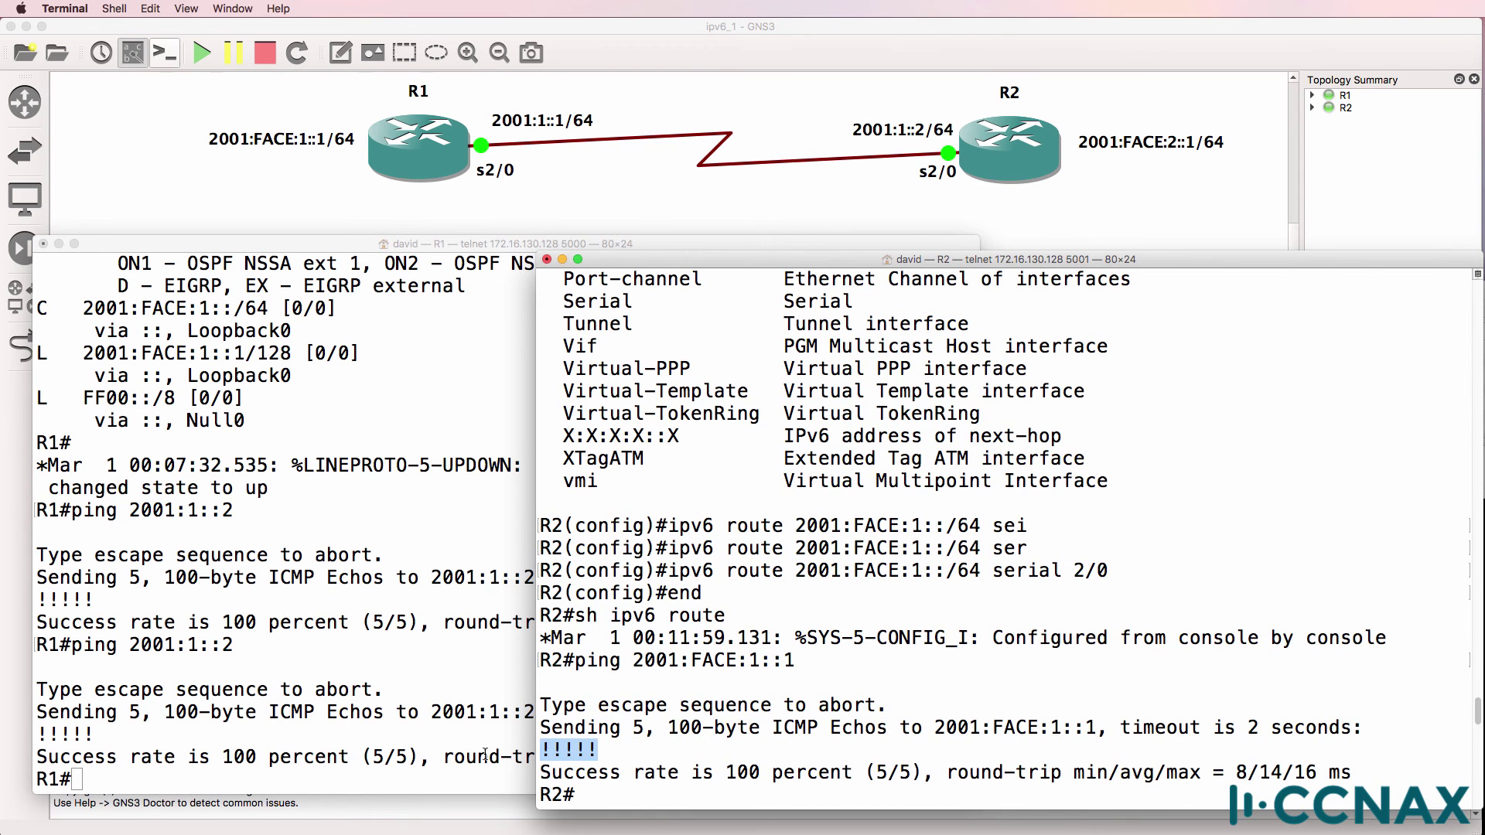
key(Return)
key(Up)
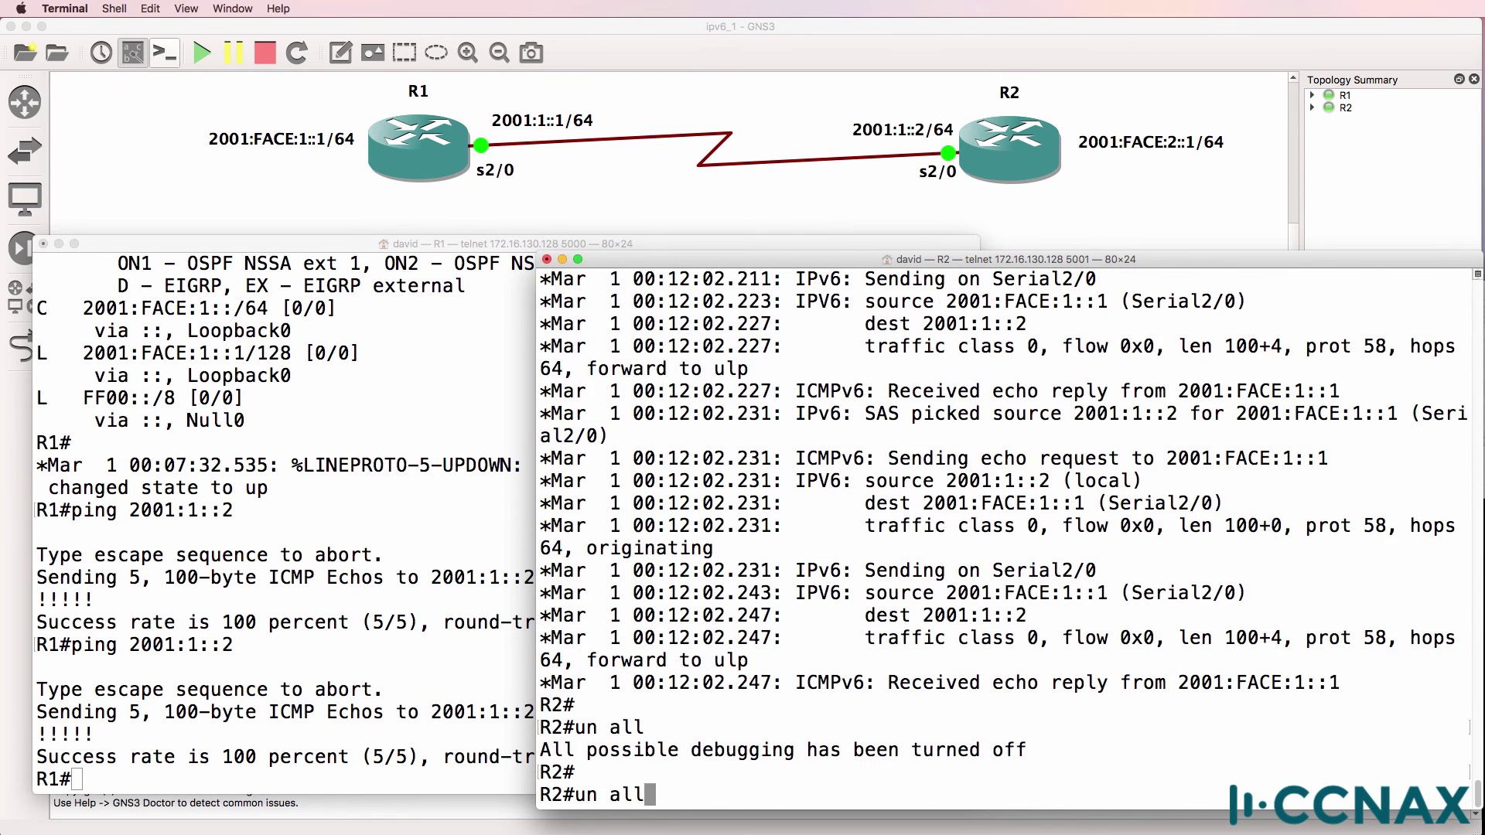
key(Up)
key(Return)
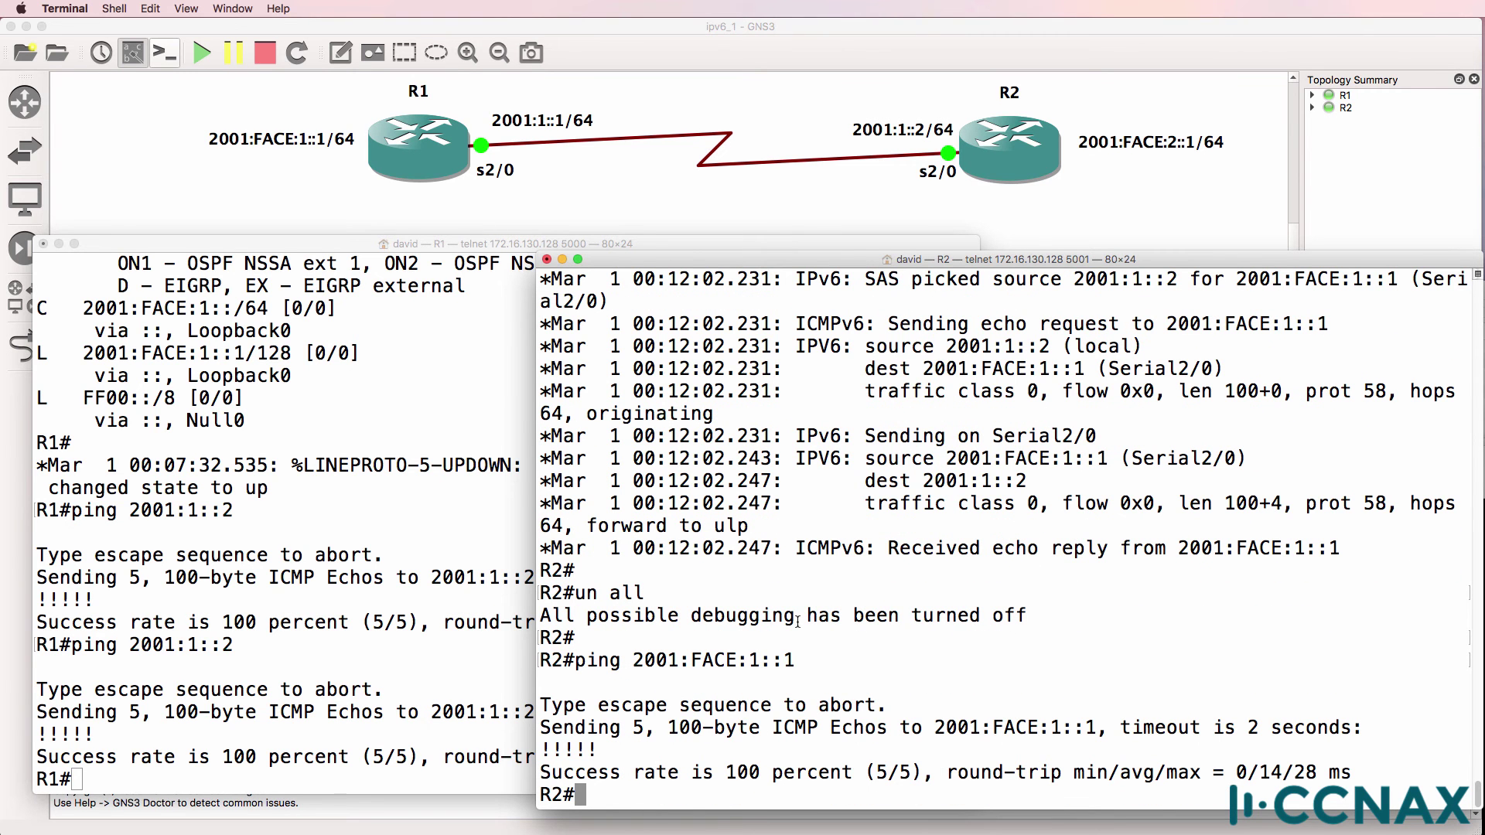
key(super+grave)
text(sh ipv6 router)
- Show R1's IPv6 routing table, then add a static route to 2001:FACE:2::/64 via serial 2/0
key(Return)
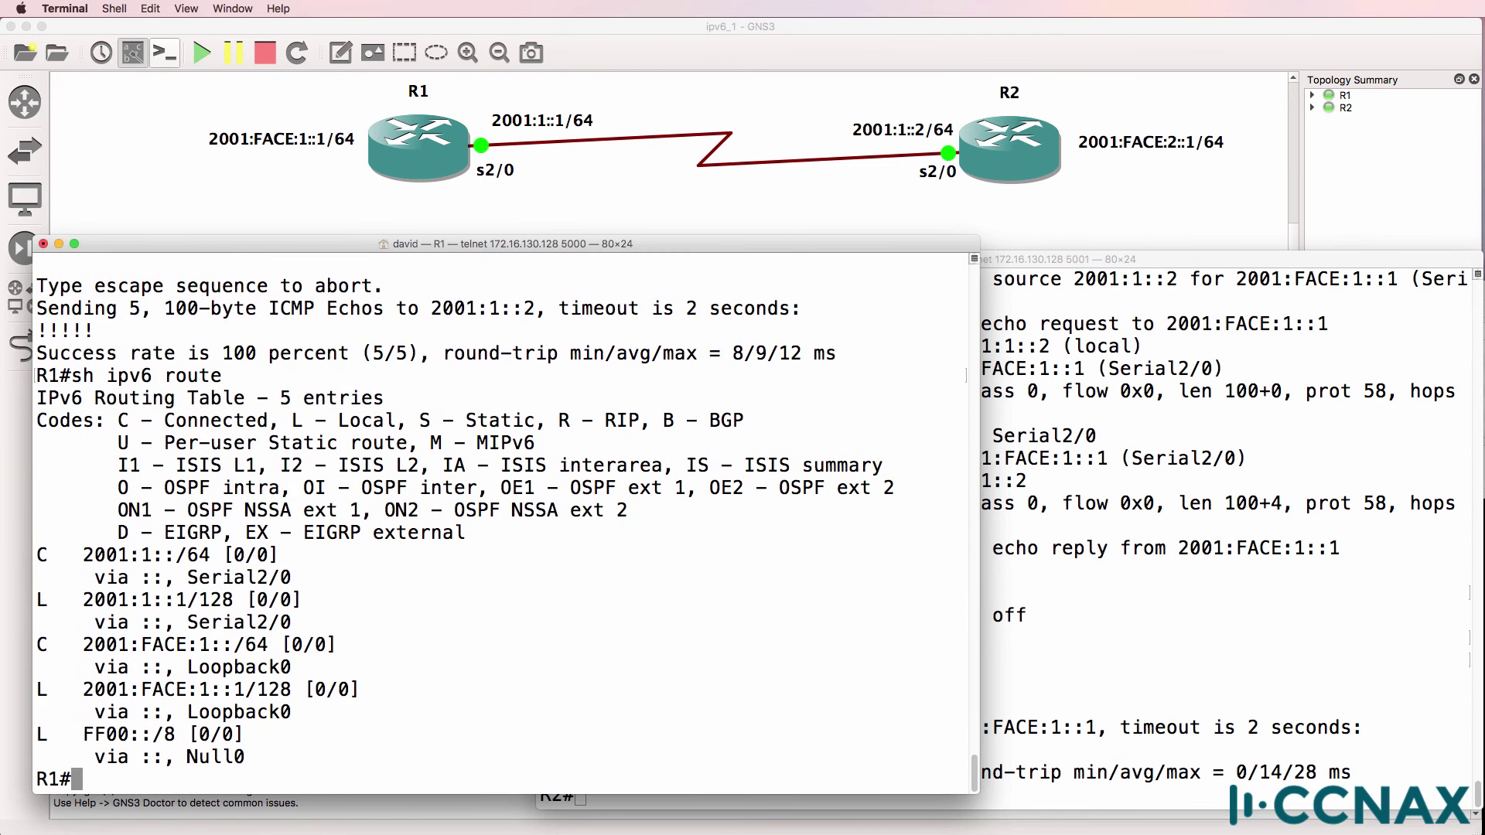
text(conf t)
key(Return)
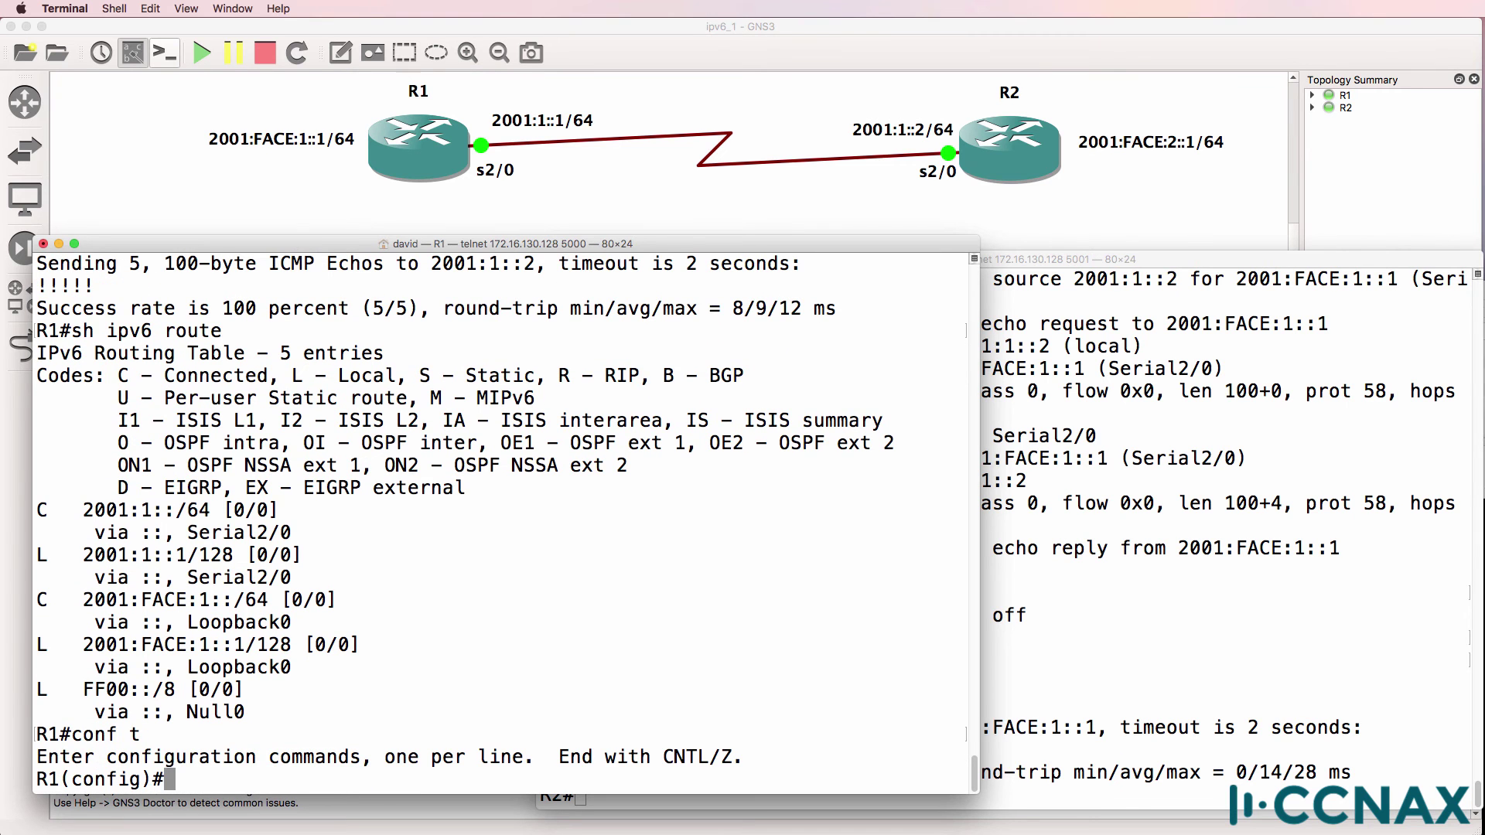
text(ipv6 router)
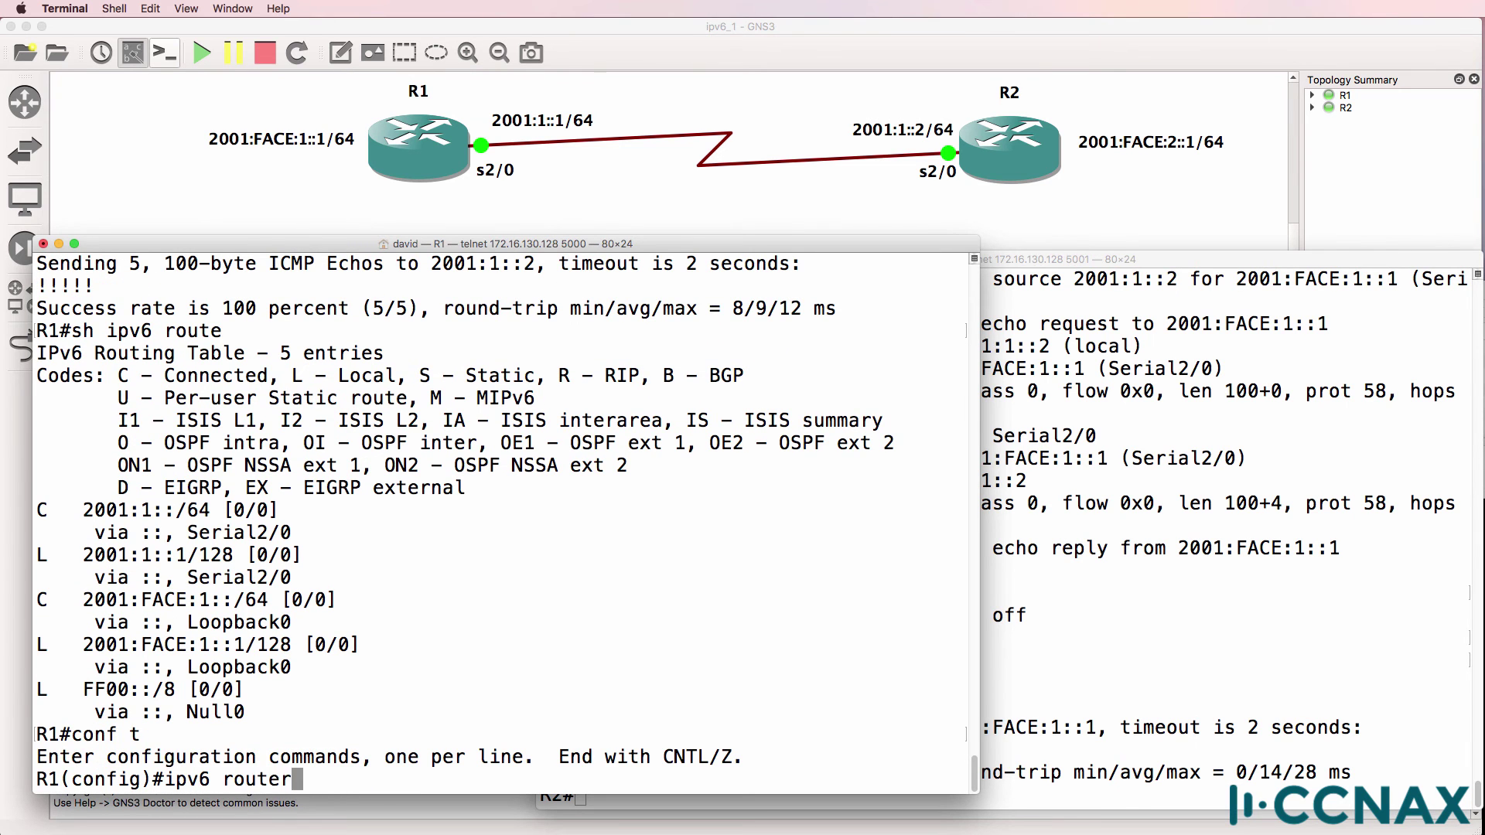
key(BackSpace)
text(?)
text(2001)
text(:FA)
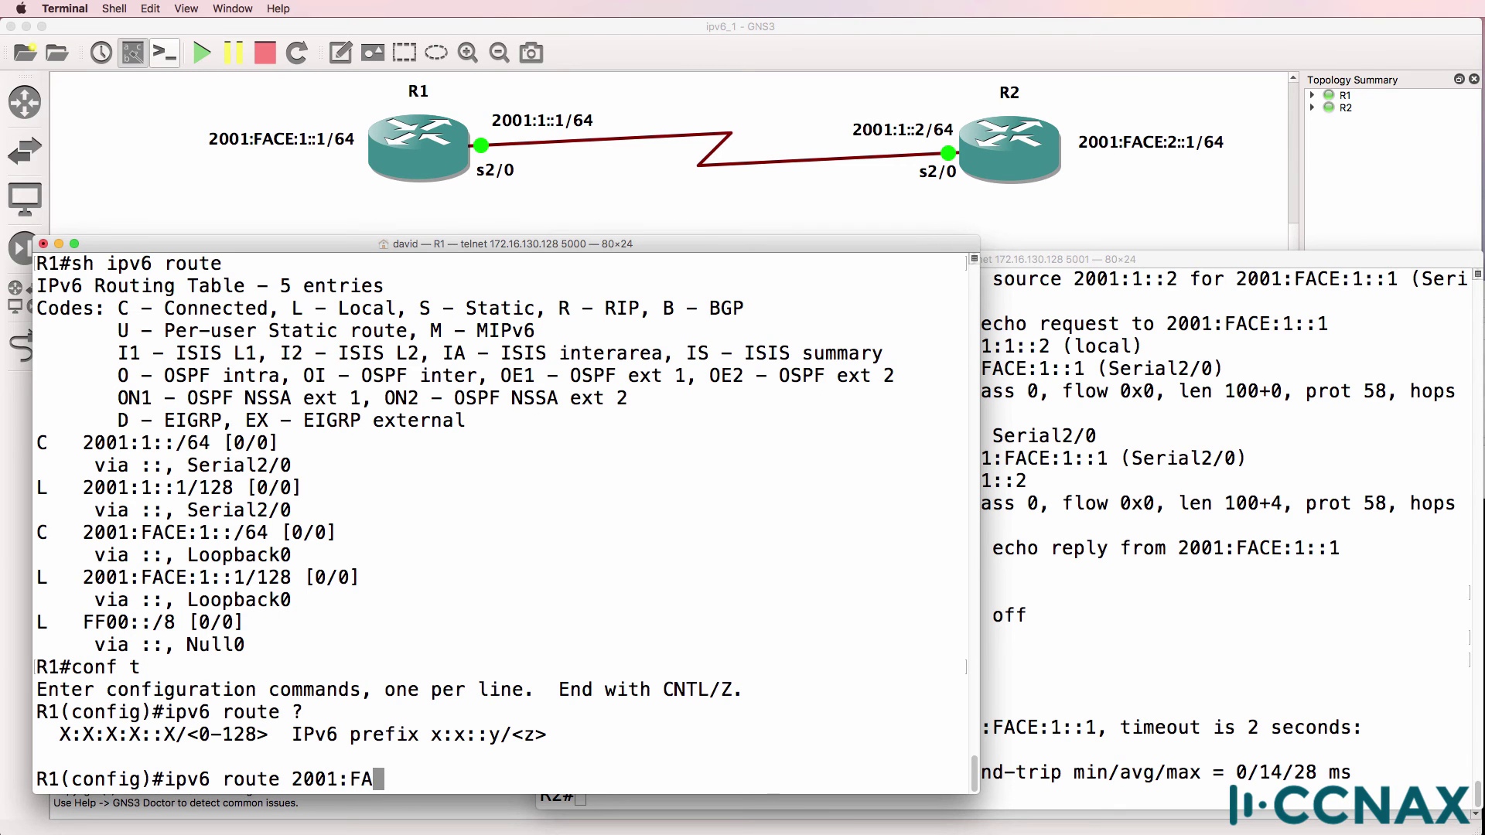
text(CE:)
text(2::)
text(1/6)
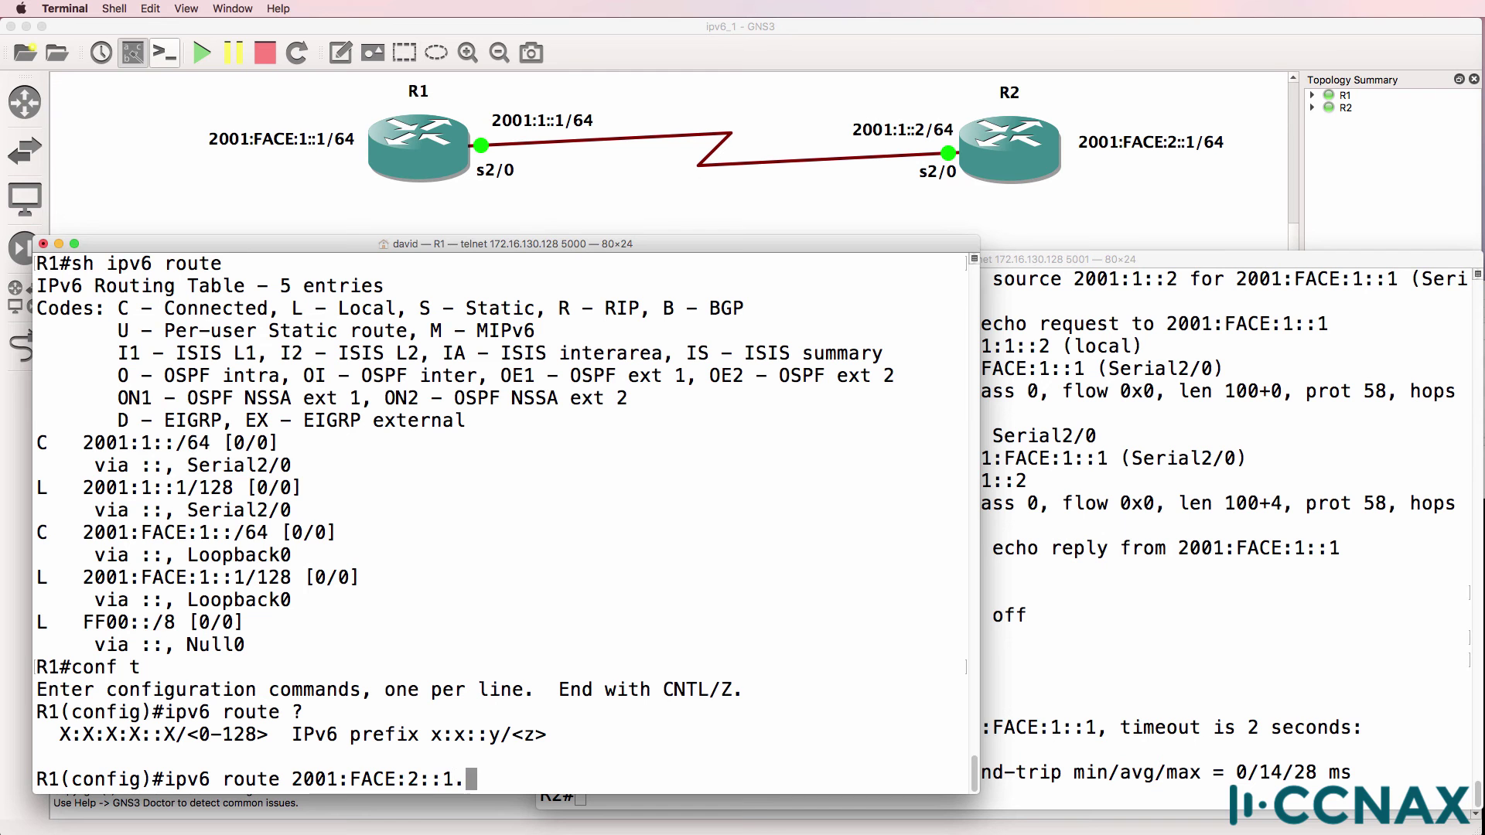
text(4 )
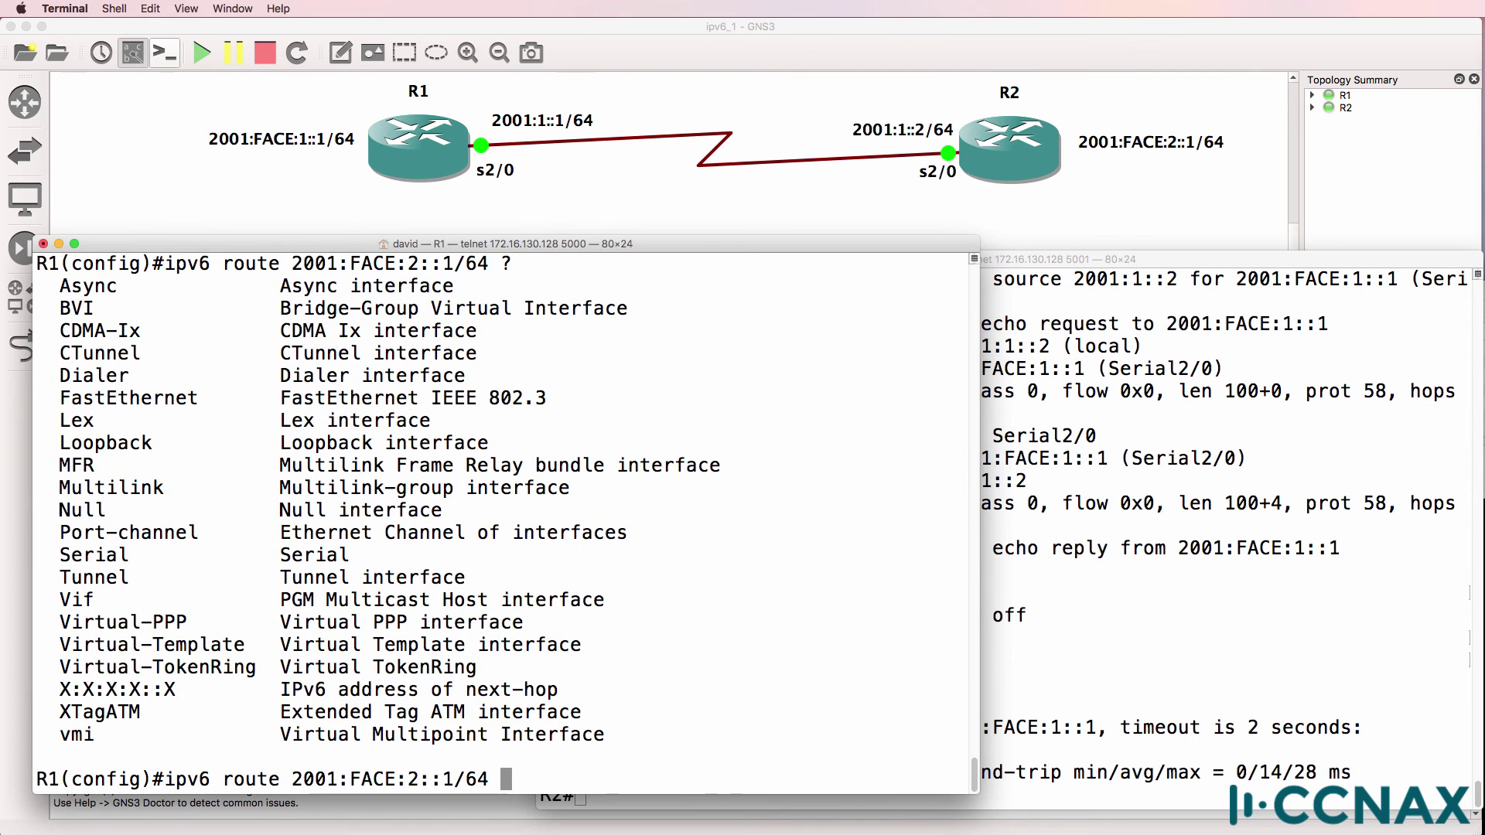
text(?seri)
key(Tab)
text(2/0)
key(Return)
- Exit configuration and confirm the new static route to 2001:FACE:2::/64 in R1's table
text(end)
key(Return)
text(sh ipv6 router)
key(Return)
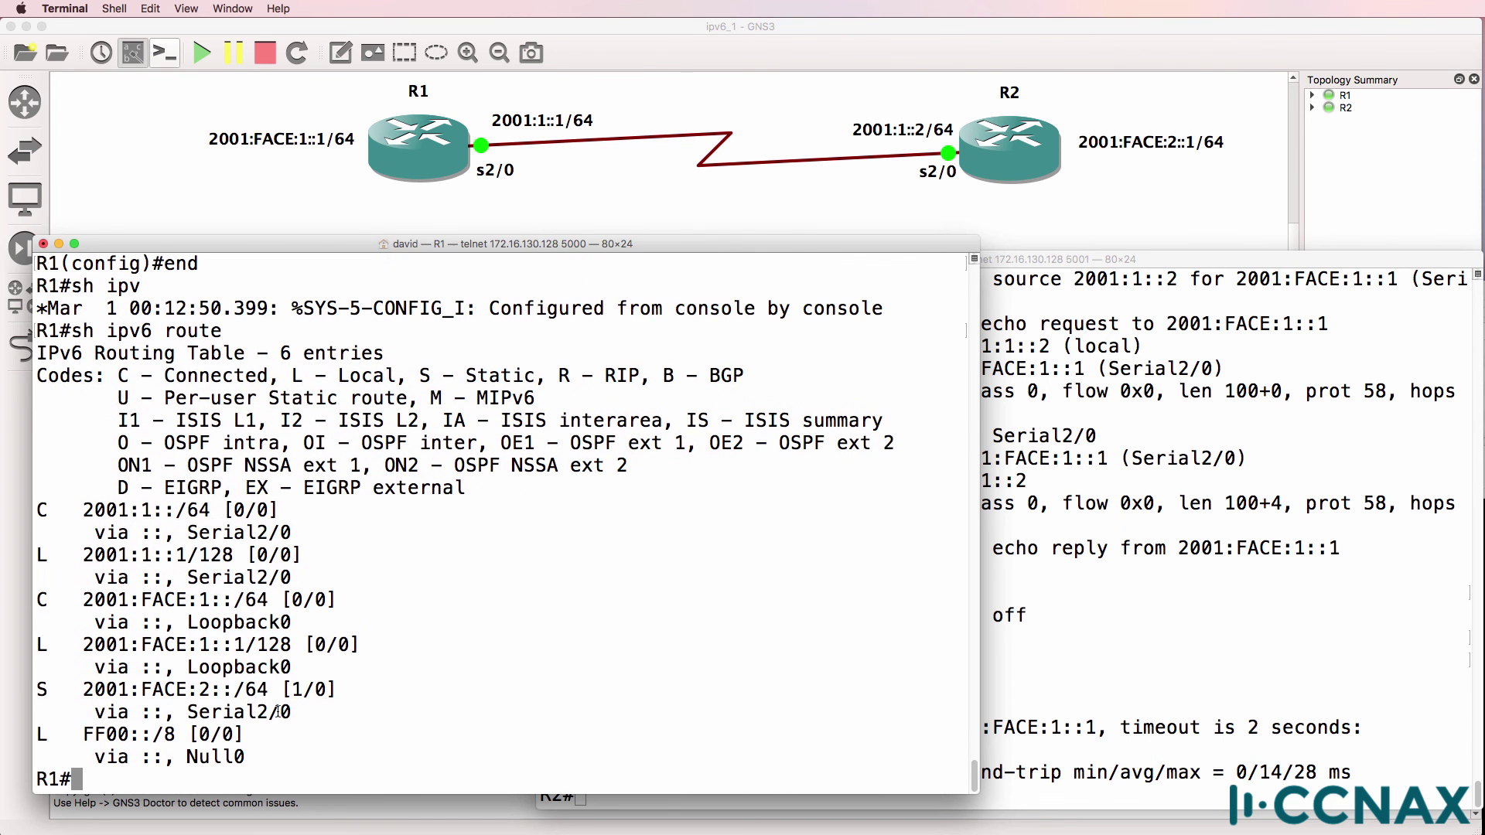
drag(294, 712, 30, 680)
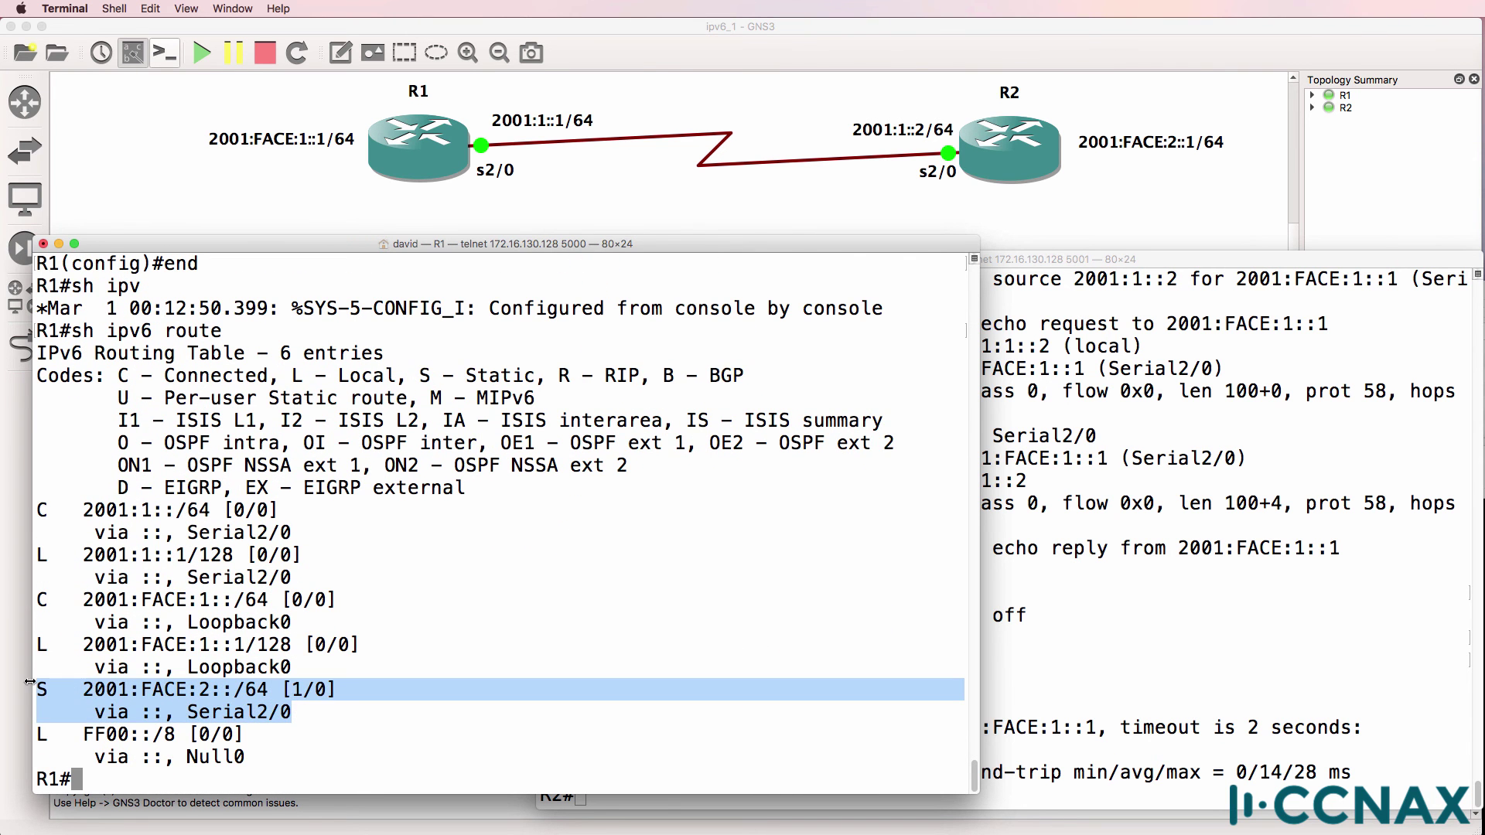
- Ping R2's loopback 2001:FACE:2::1 from R1 (5/5), then type 'sh ipv6 route' on R2
text(ping 2001:FAC:2)
key(BackSpace)
key(BackSpace)
text(E:2::1)
key(Return)
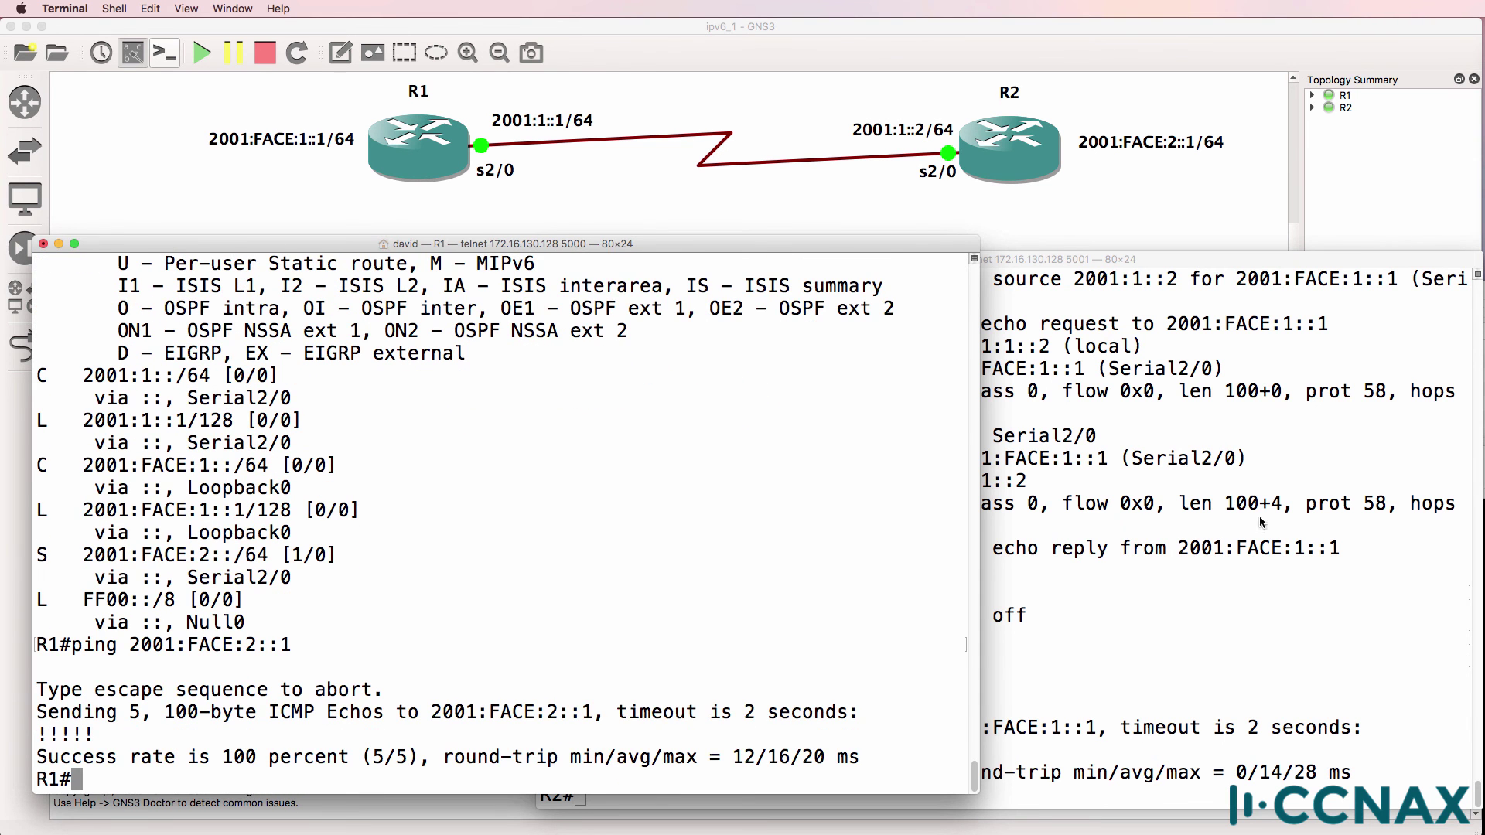
key(super+grave)
text(sh ipv6 rout)
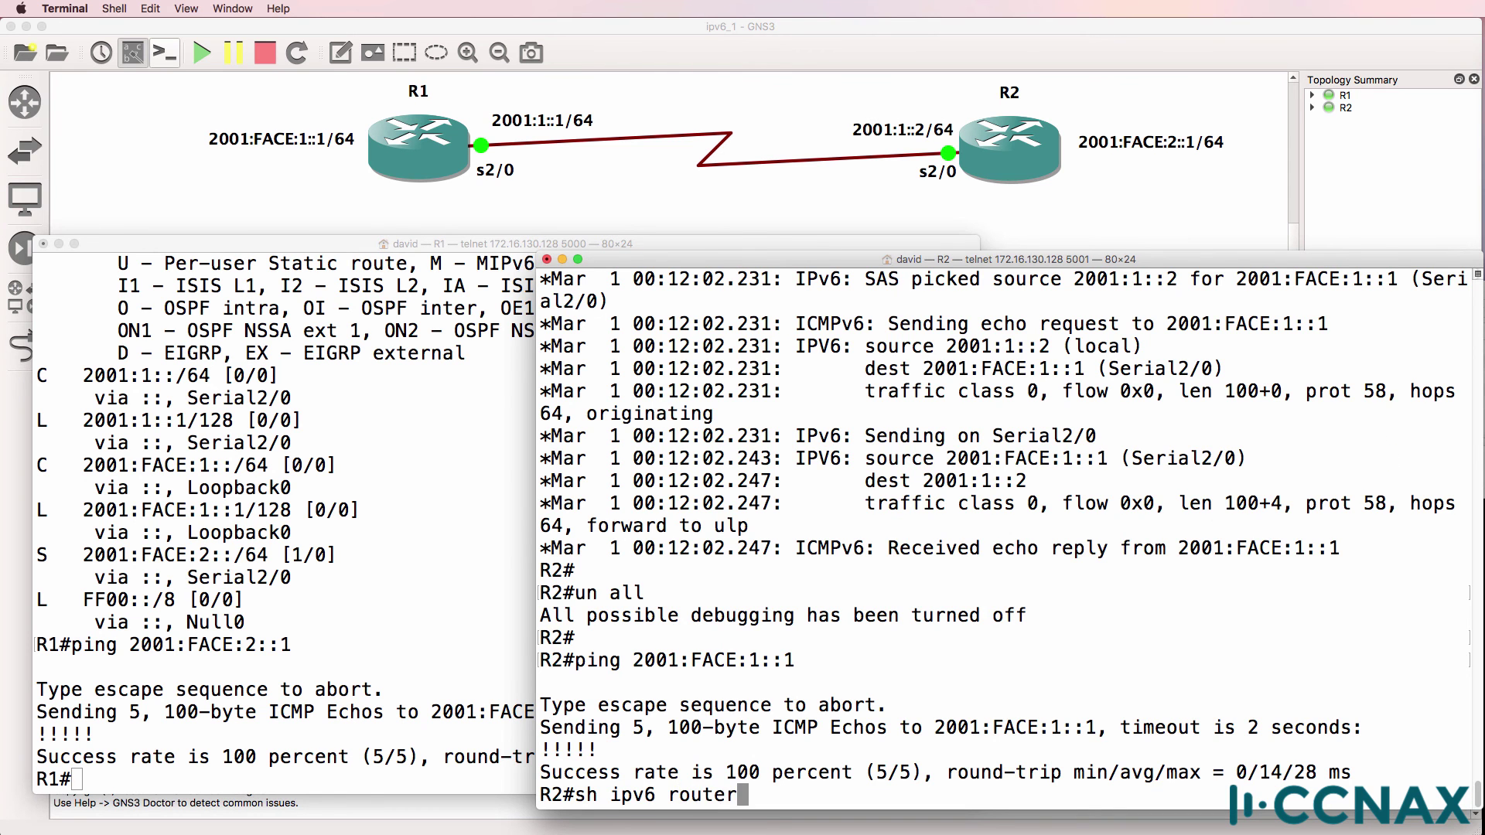
text(e)
- Show R2's IPv6 routing table and compare its 2001:FACE:1::/64 Serial2/0 route with R1's static entry
key(Return)
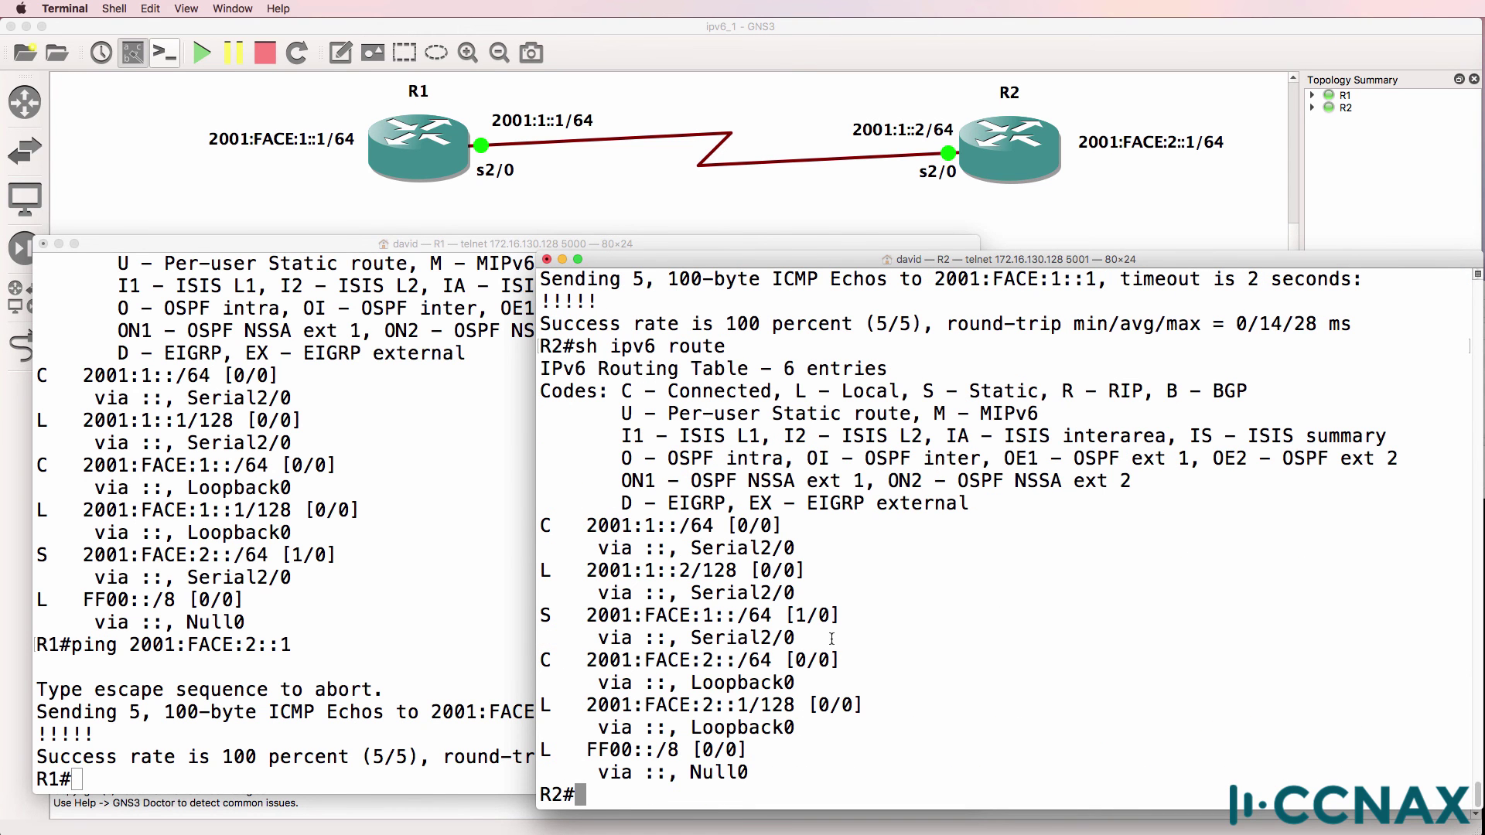
drag(794, 638, 526, 626)
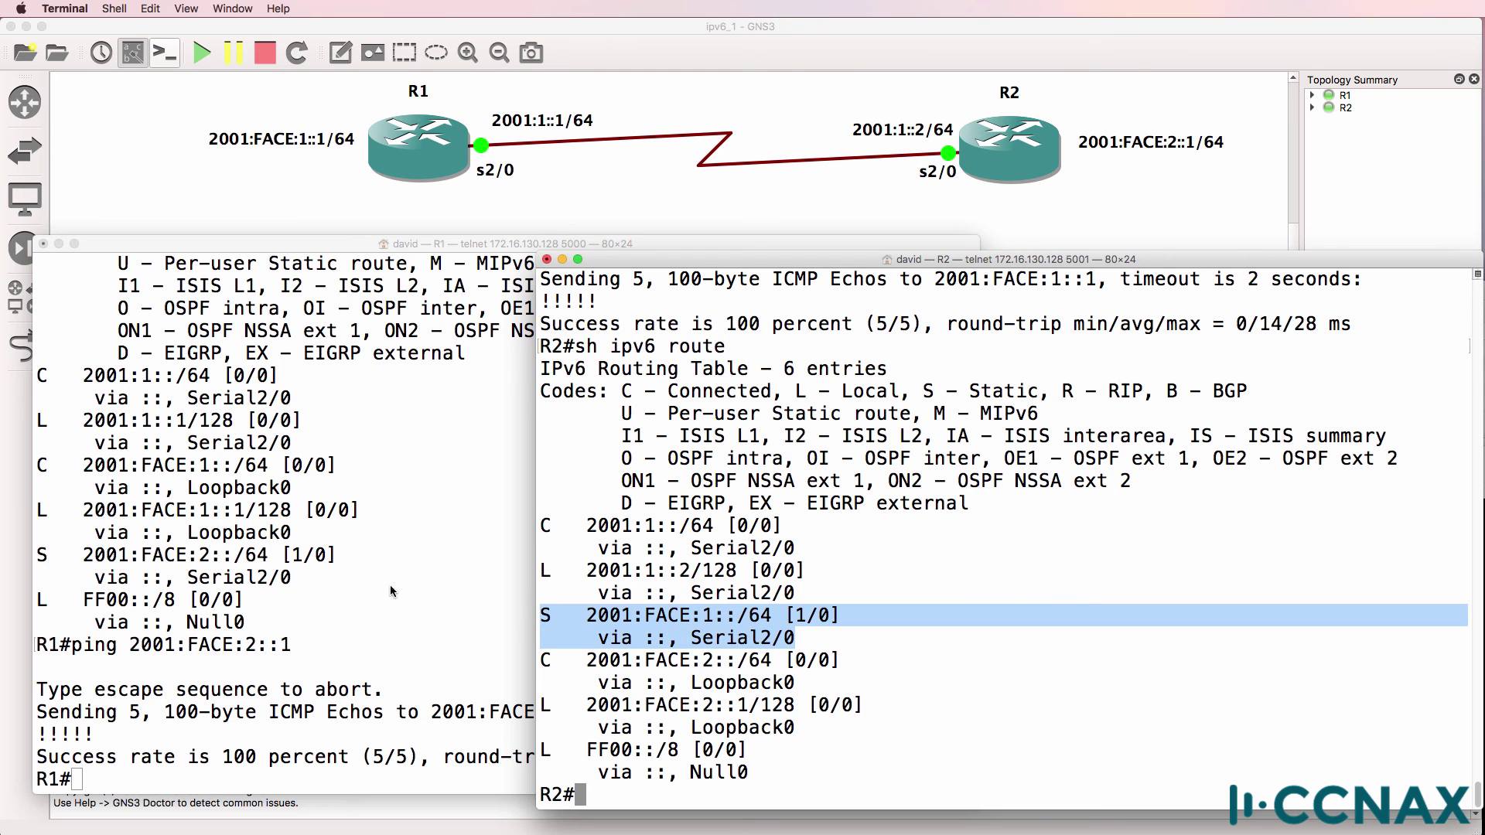
click(317, 578)
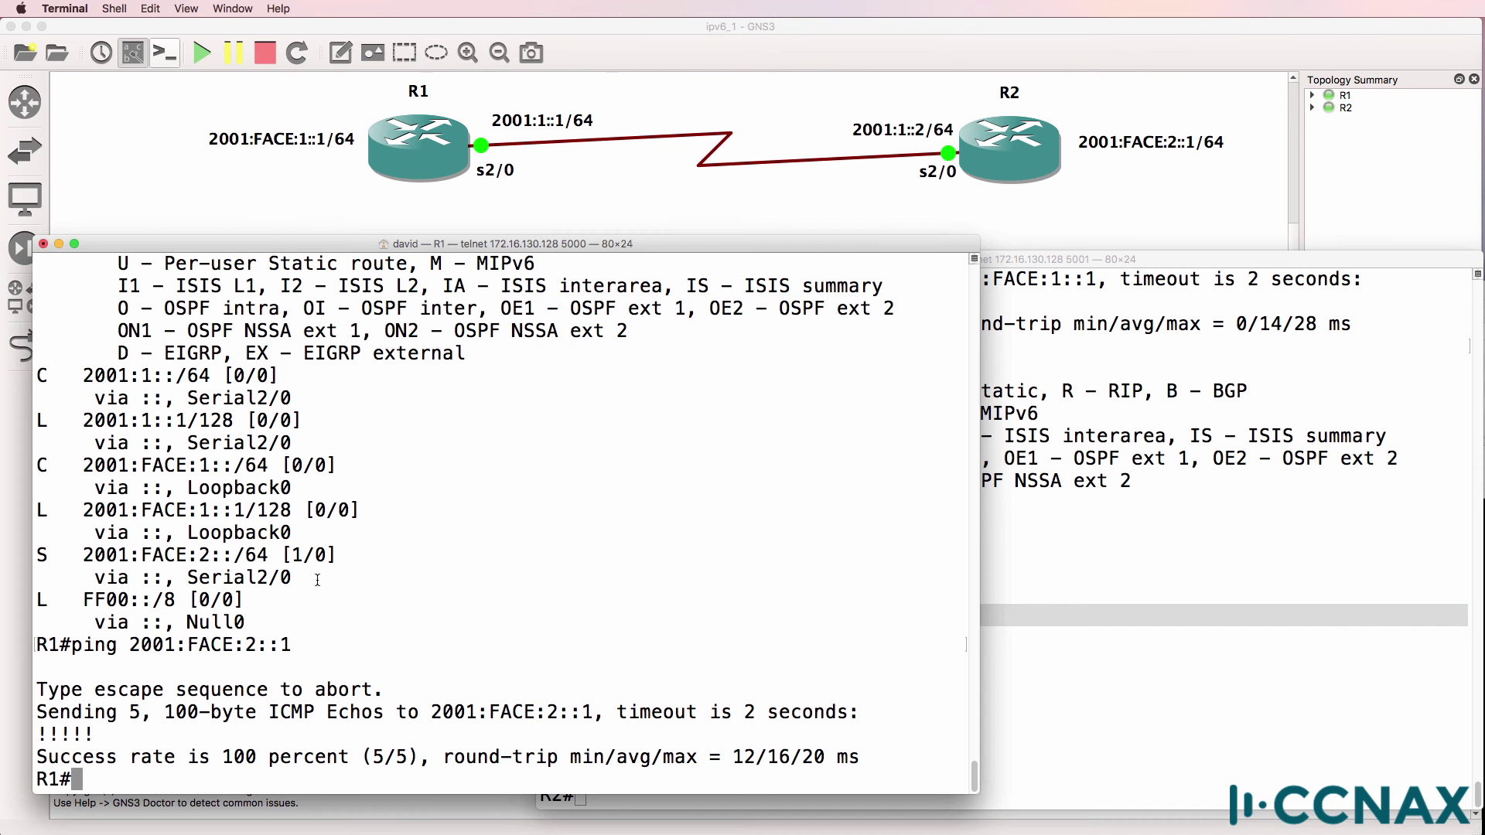
drag(317, 578, 29, 554)
click(1077, 560)
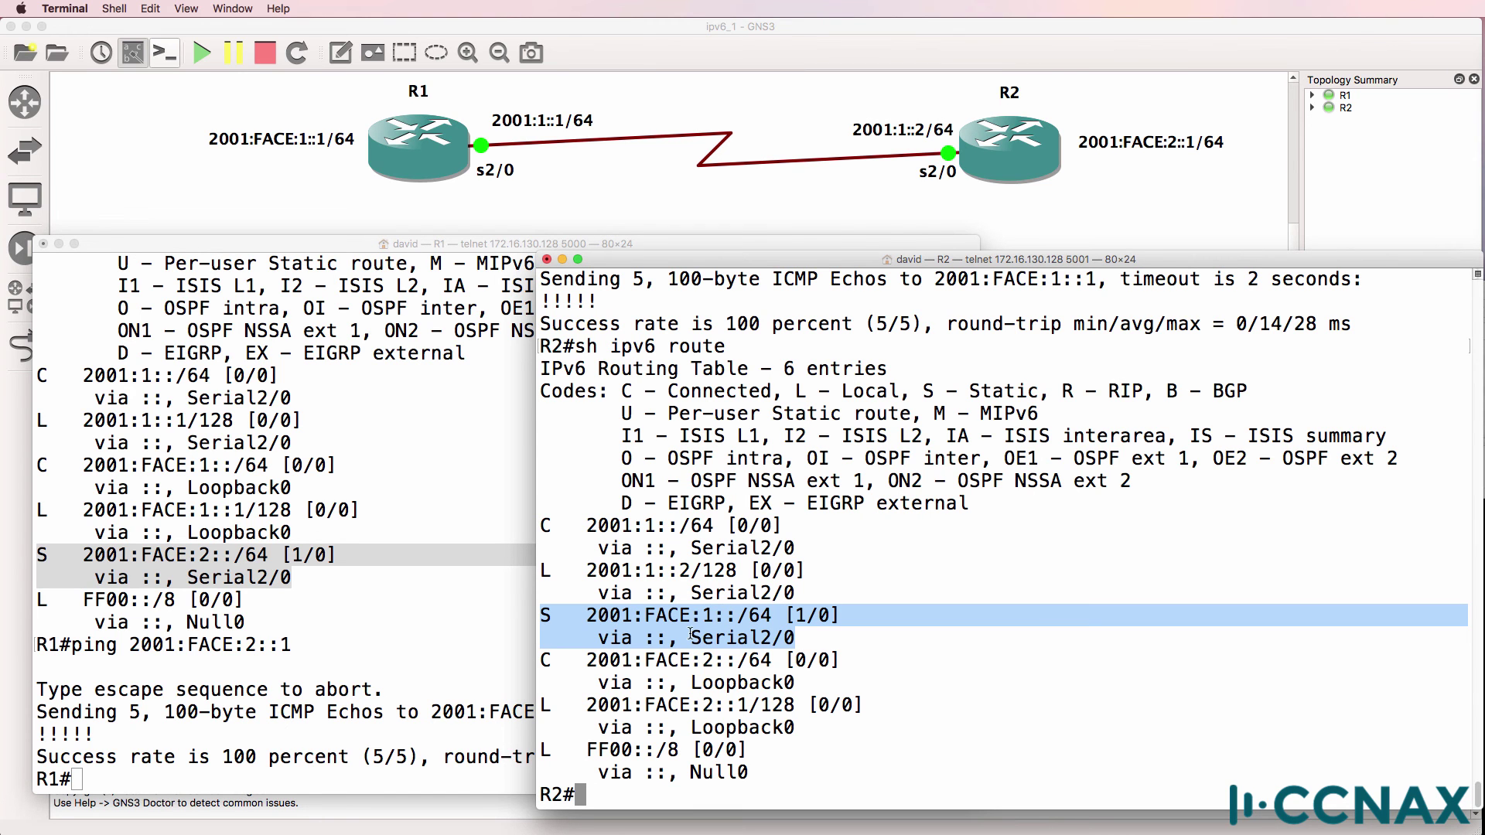
drag(691, 635, 841, 637)
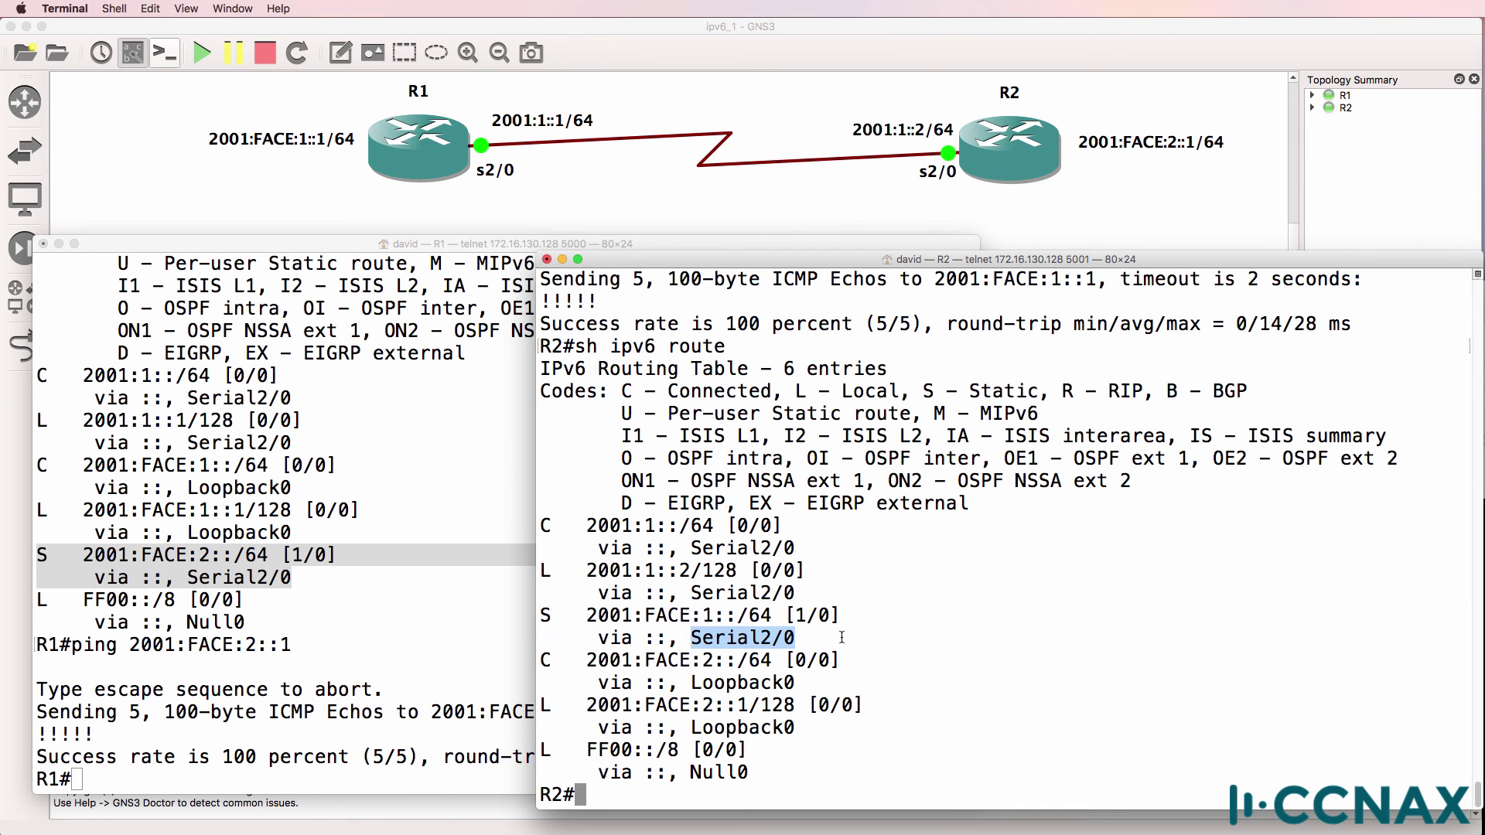
- Filter R2's running config with 'sh run | i route' to confirm the Serial2/0 static route line
text(sh run )
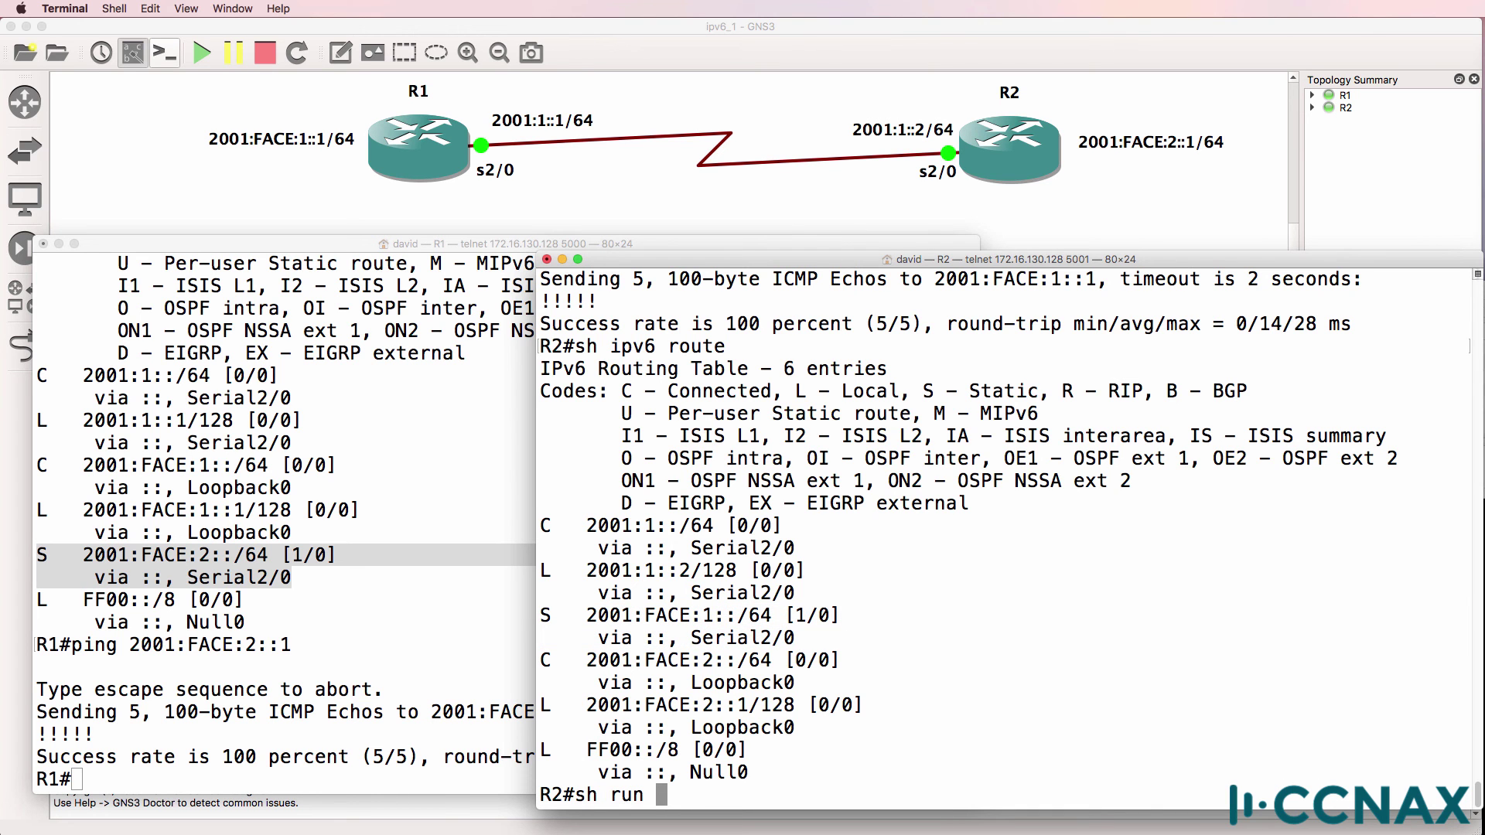
text(| i route)
key(Return)
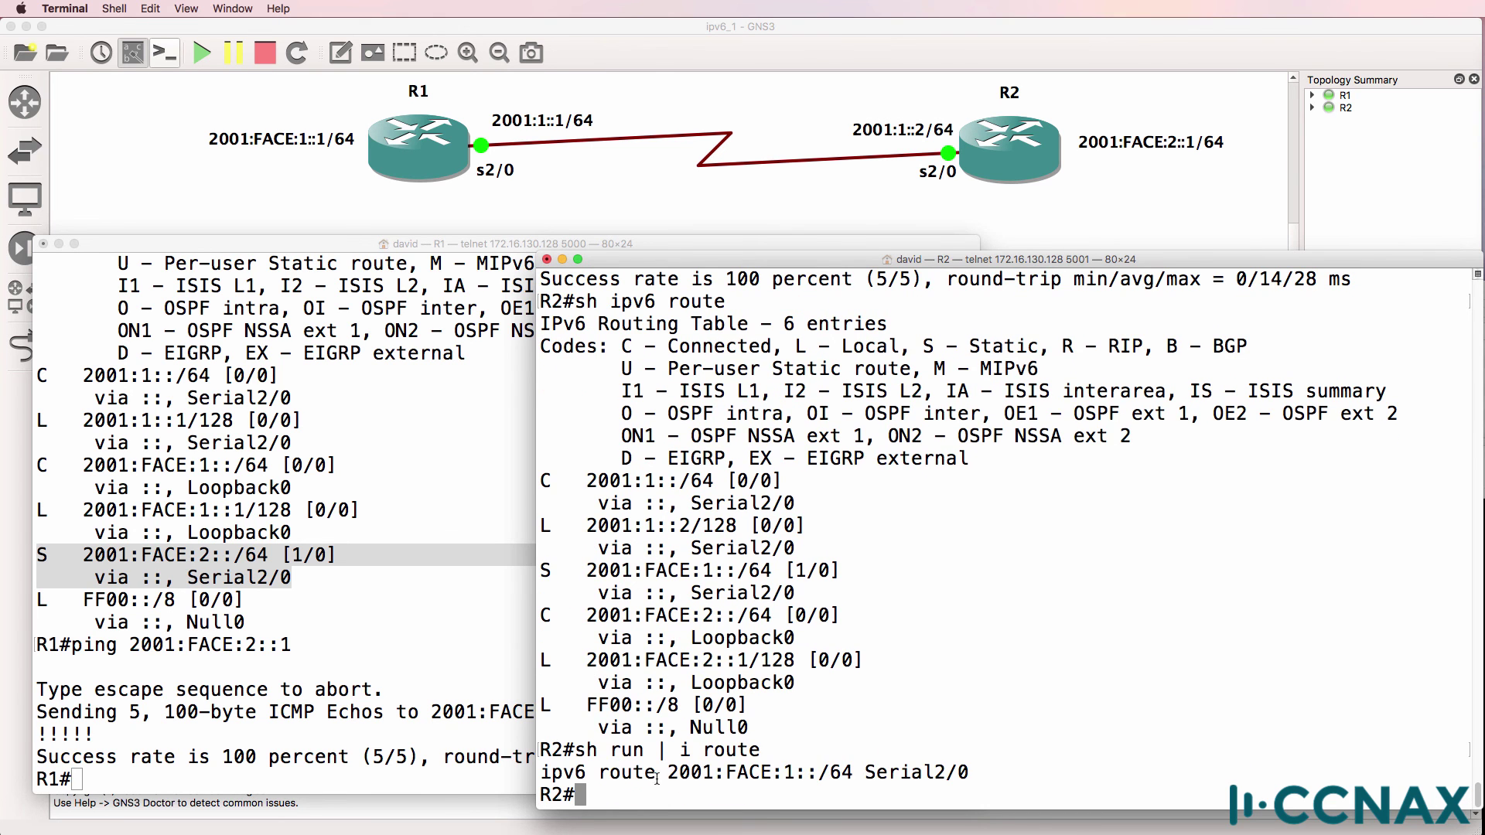
drag(656, 774, 1003, 779)
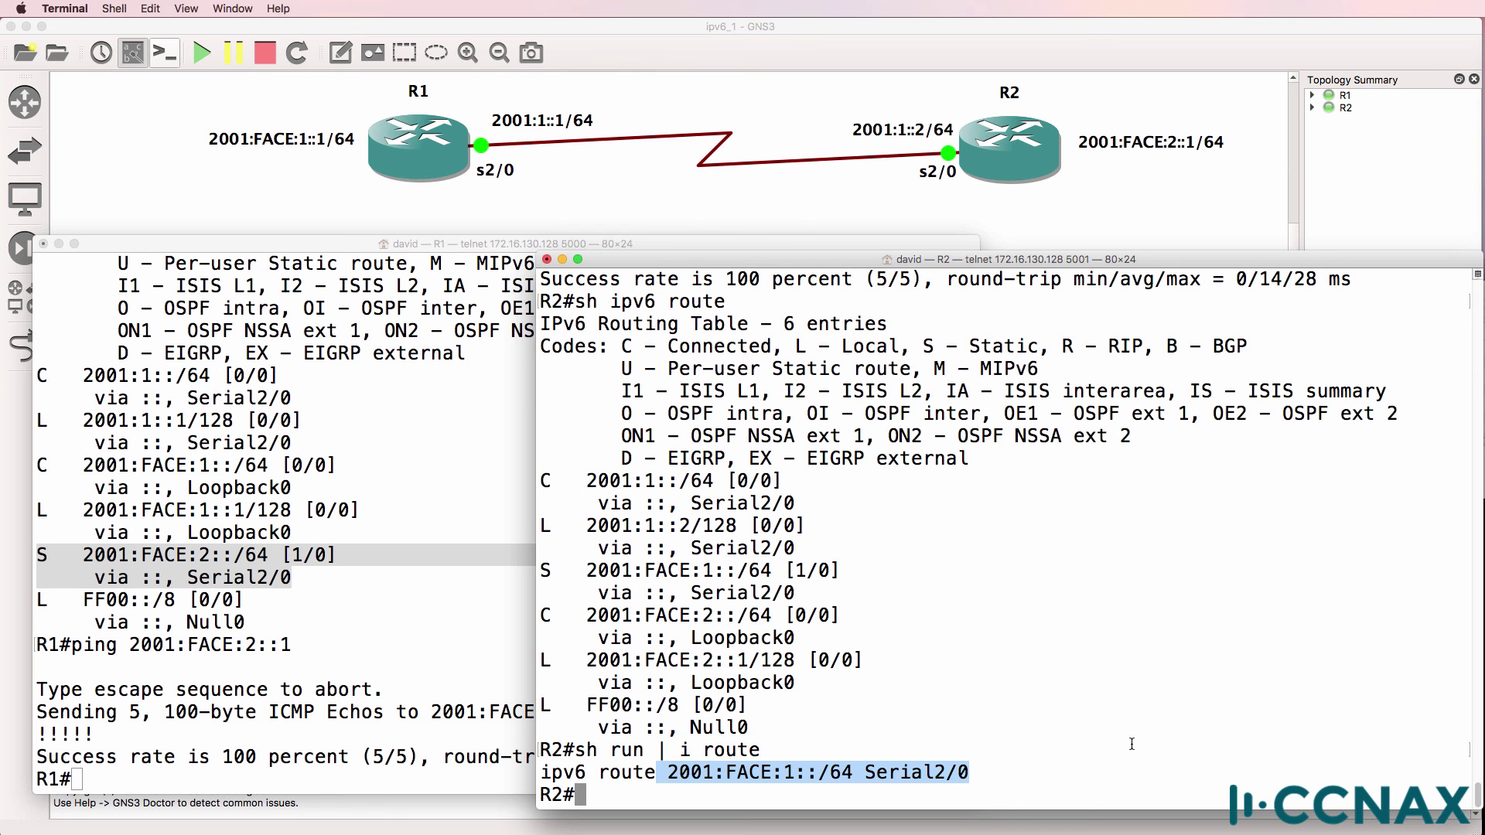
- Run 'sh ver' on R2 to confirm a C3725 on IOS 12.4(15)T14, paging through the full output
text(sh ver)
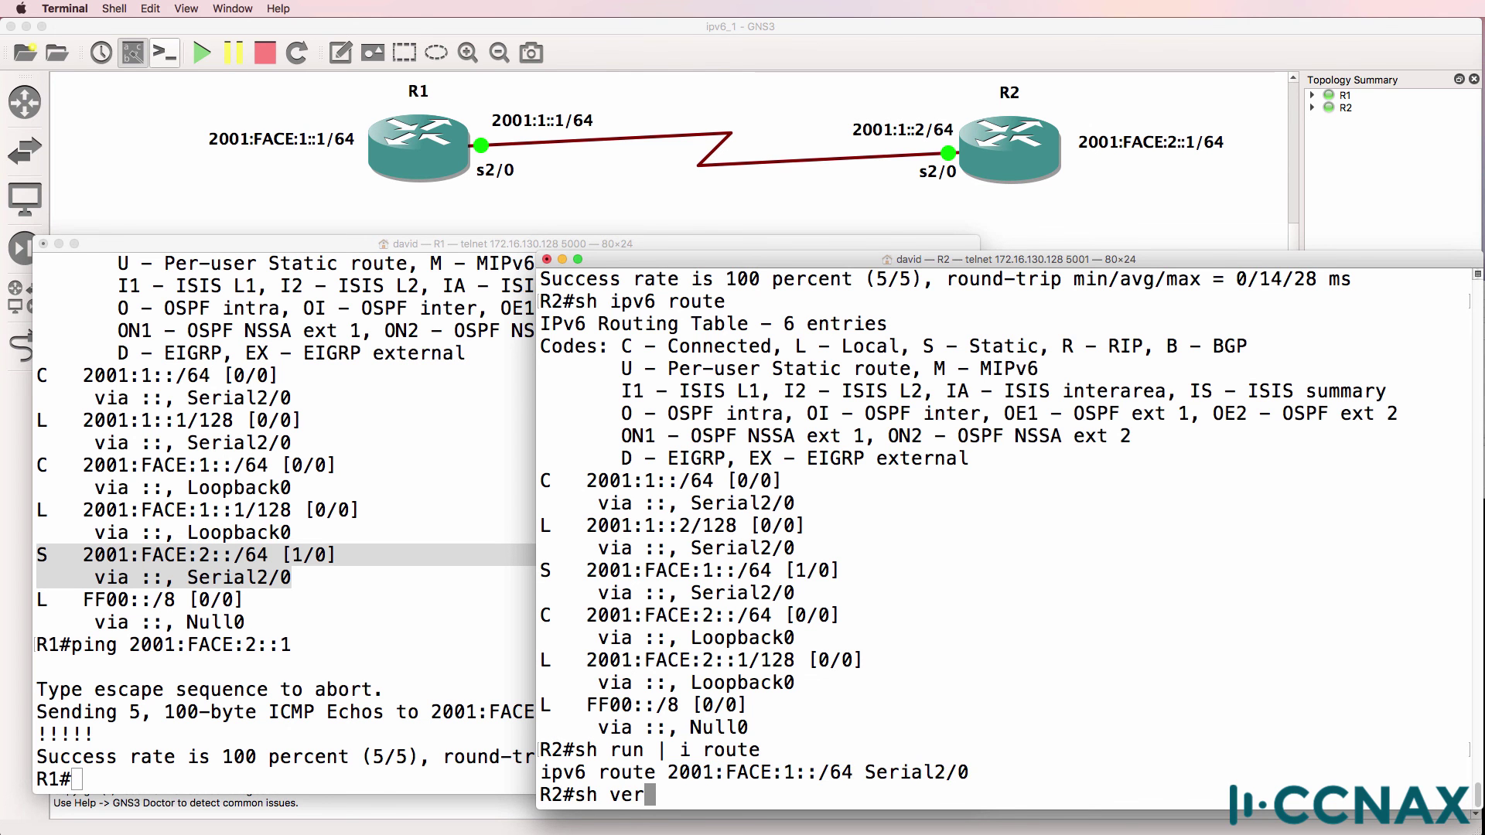
key(Return)
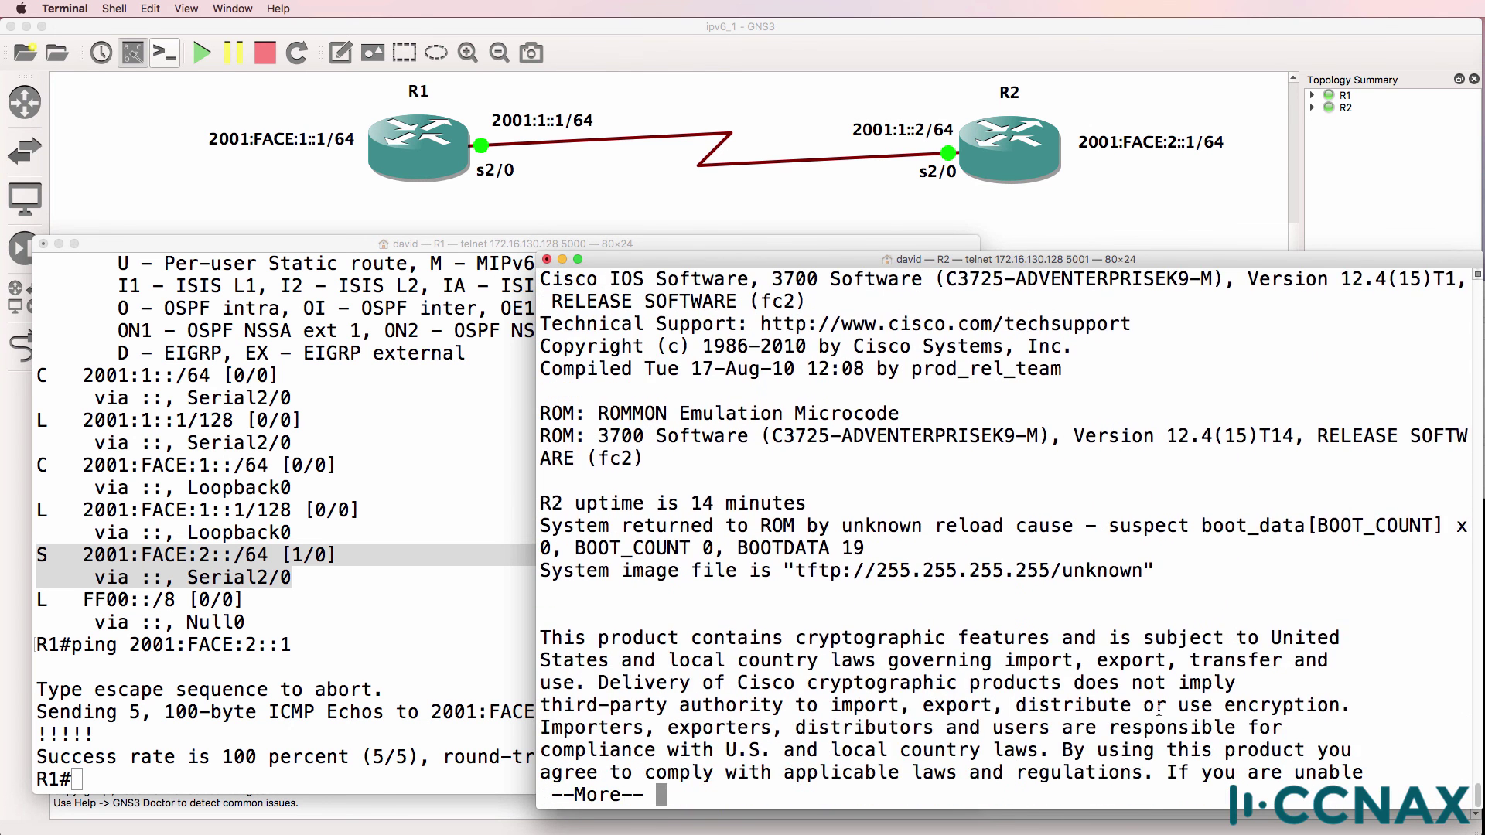
double_click(952, 278)
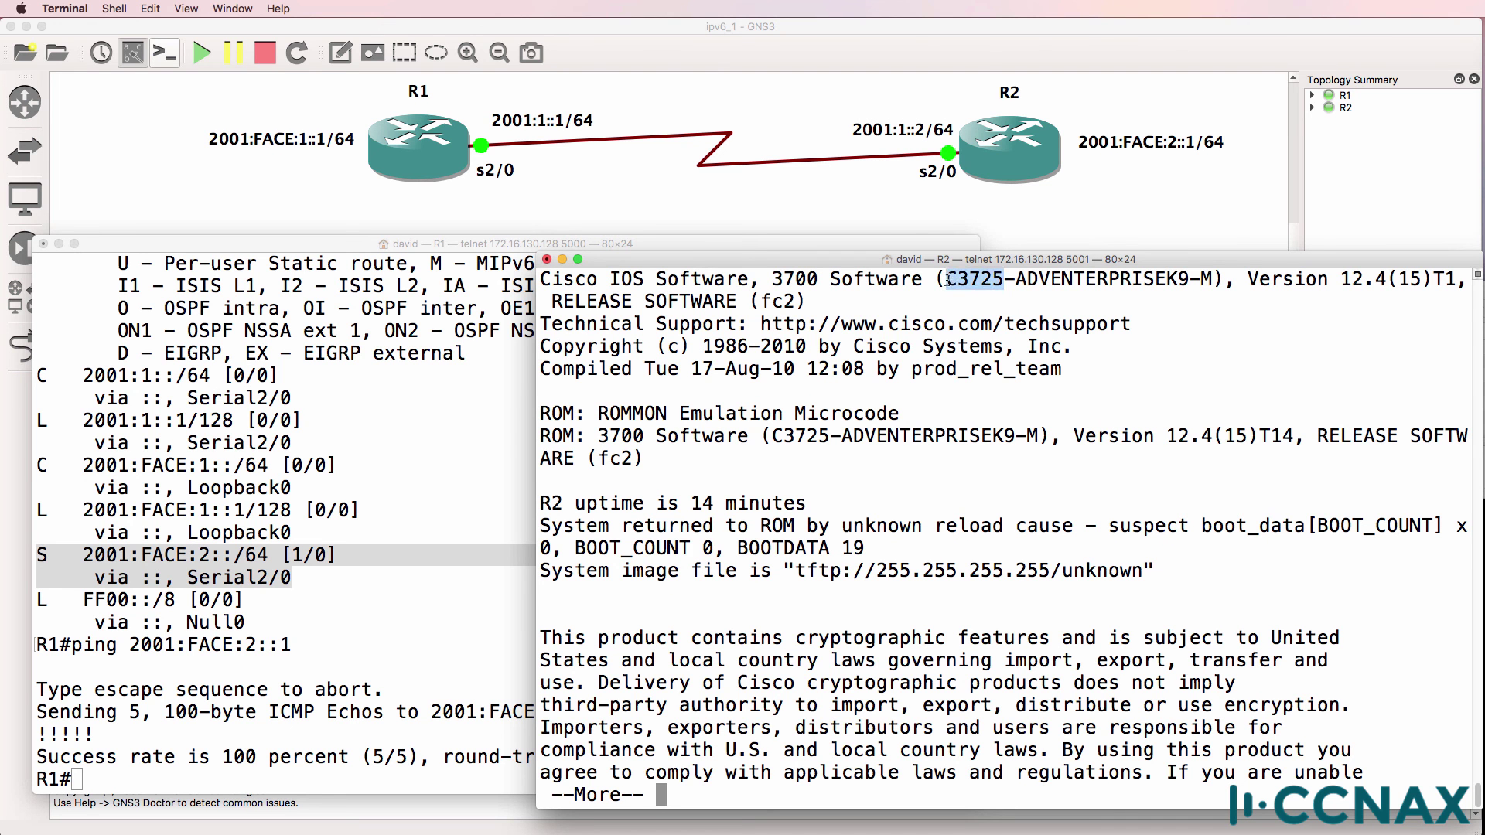
scroll(1083, 325, up, 2)
drag(1236, 369, 1446, 370)
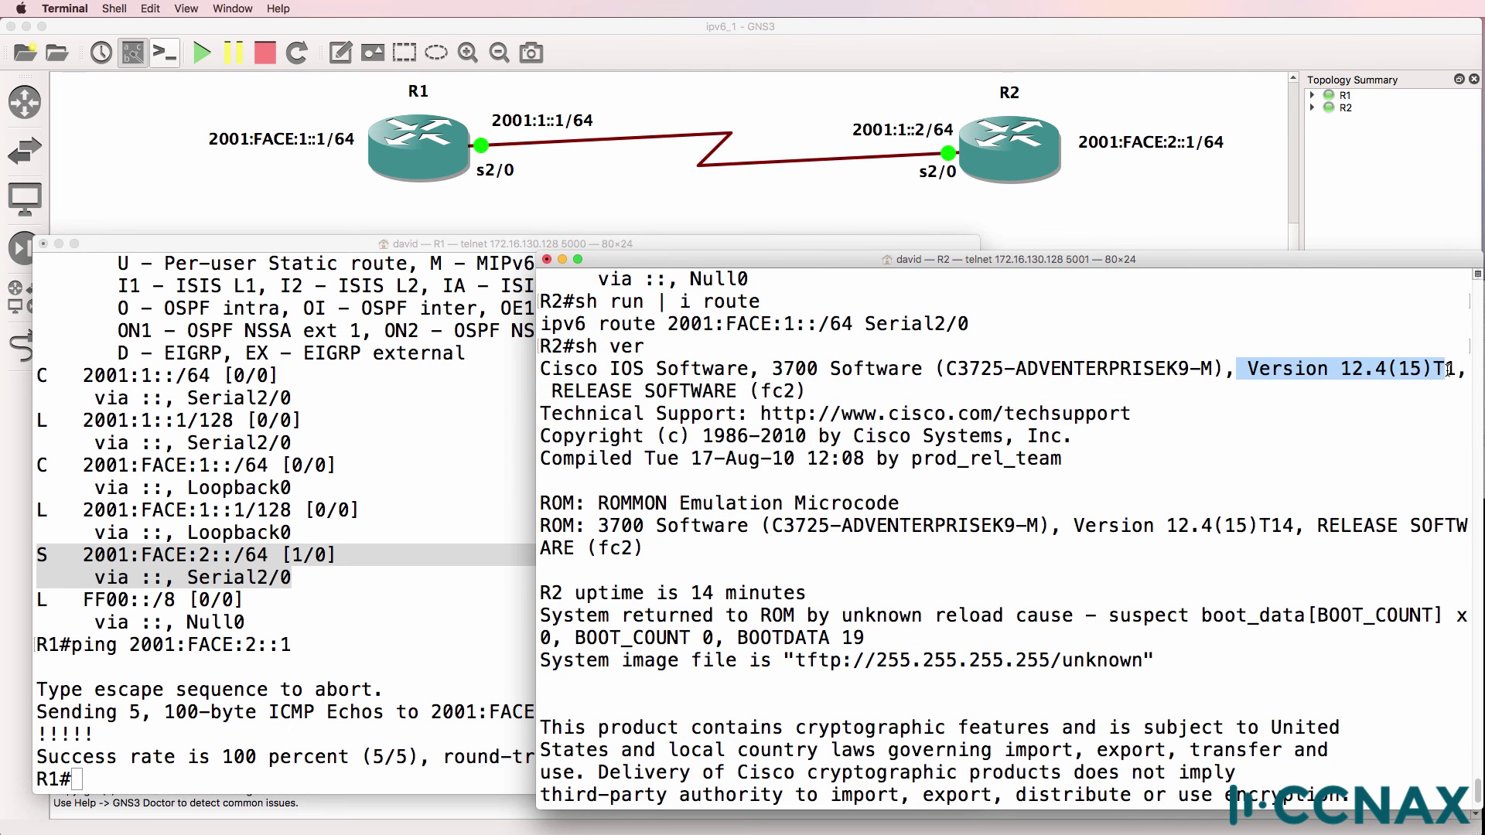
scroll(1127, 527, up, 5)
scroll(1127, 527, down, 6)
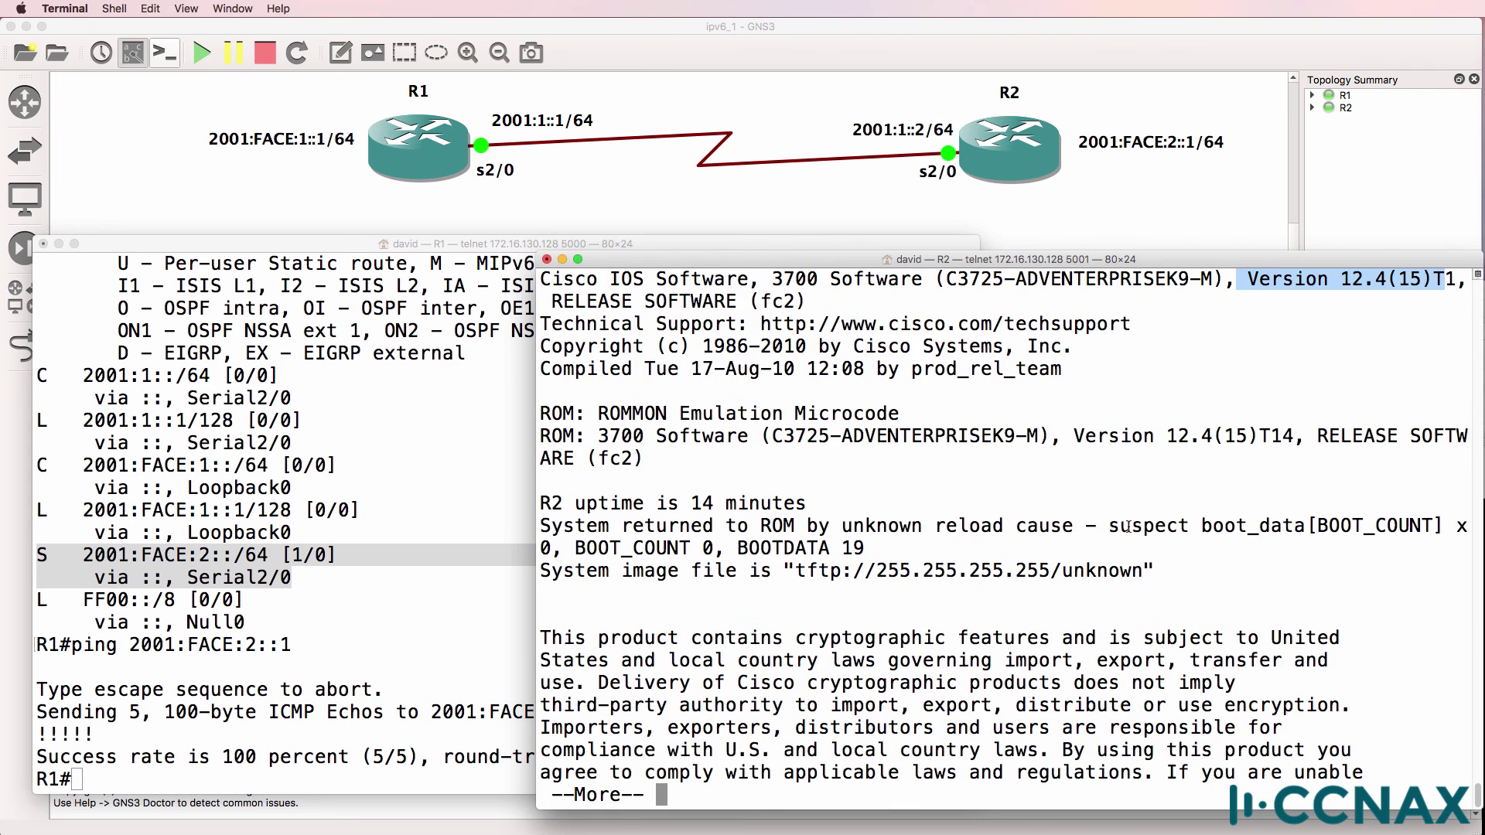
key(space)
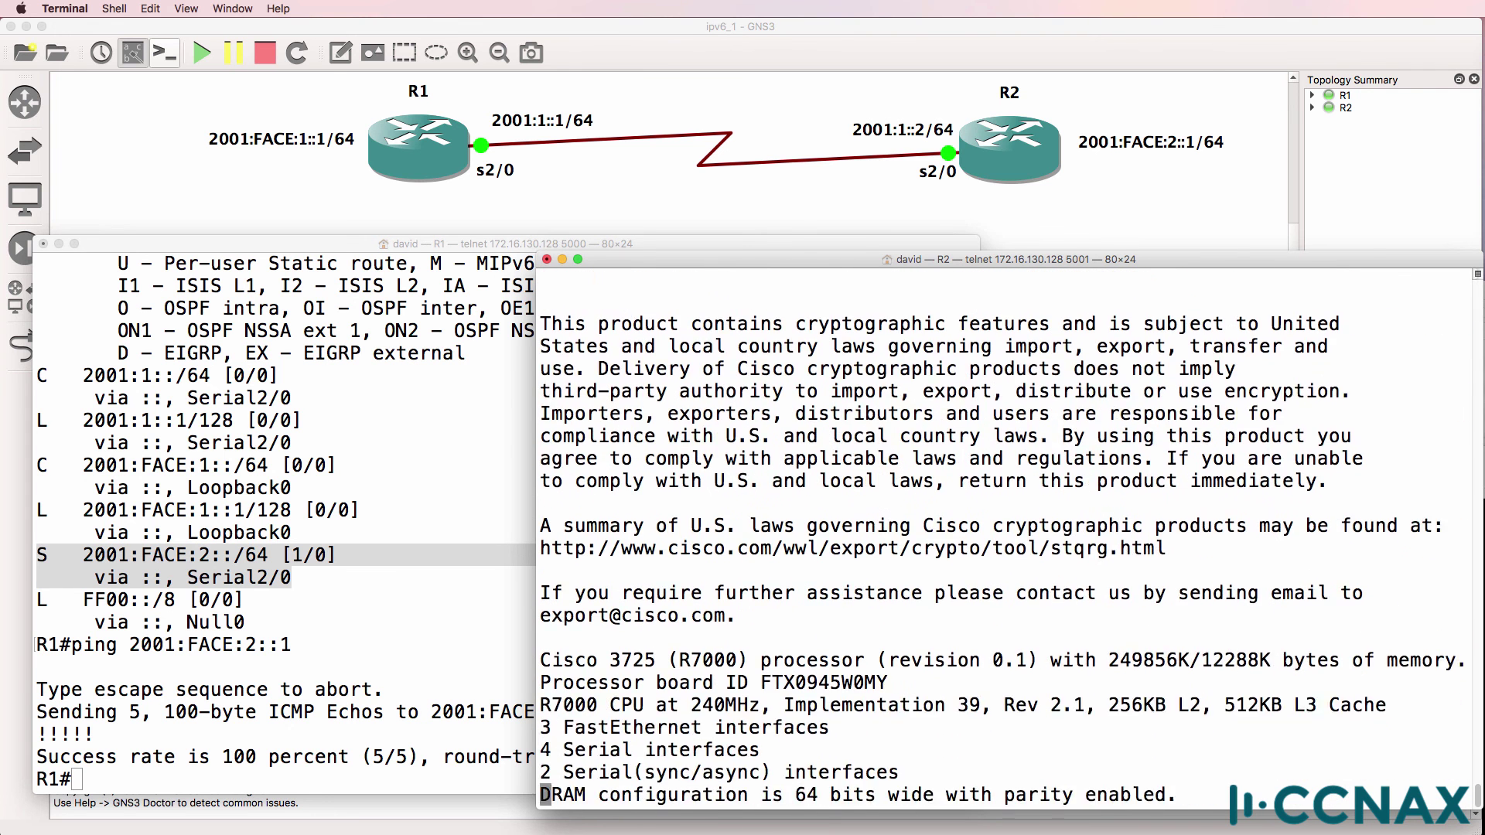